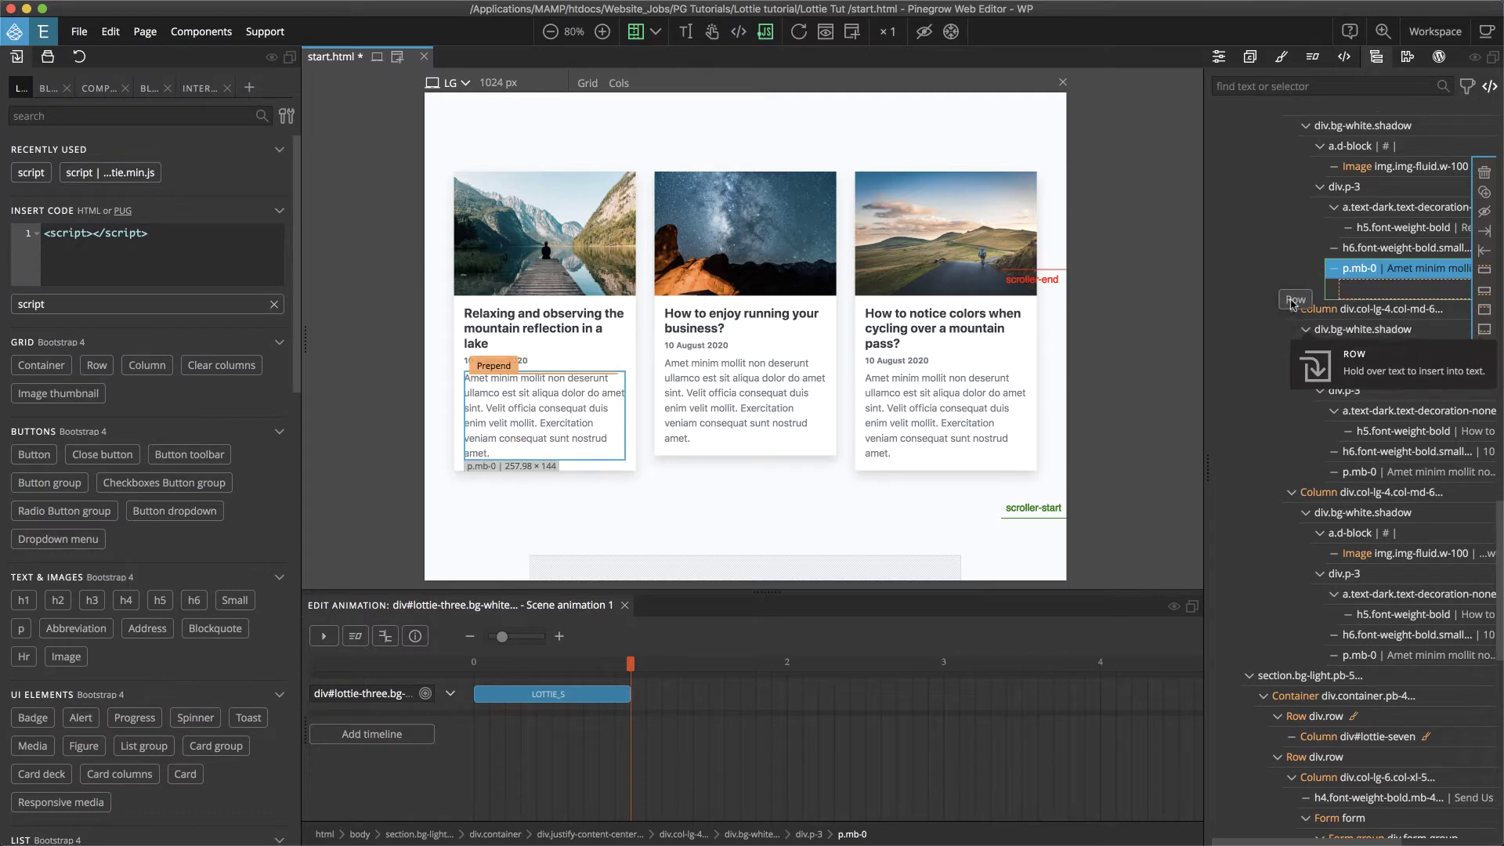
Insert a Bootstrap row below the first card's paragraph, keep two columns, and remove their placeholder content
drag(203, 392, 1340, 305)
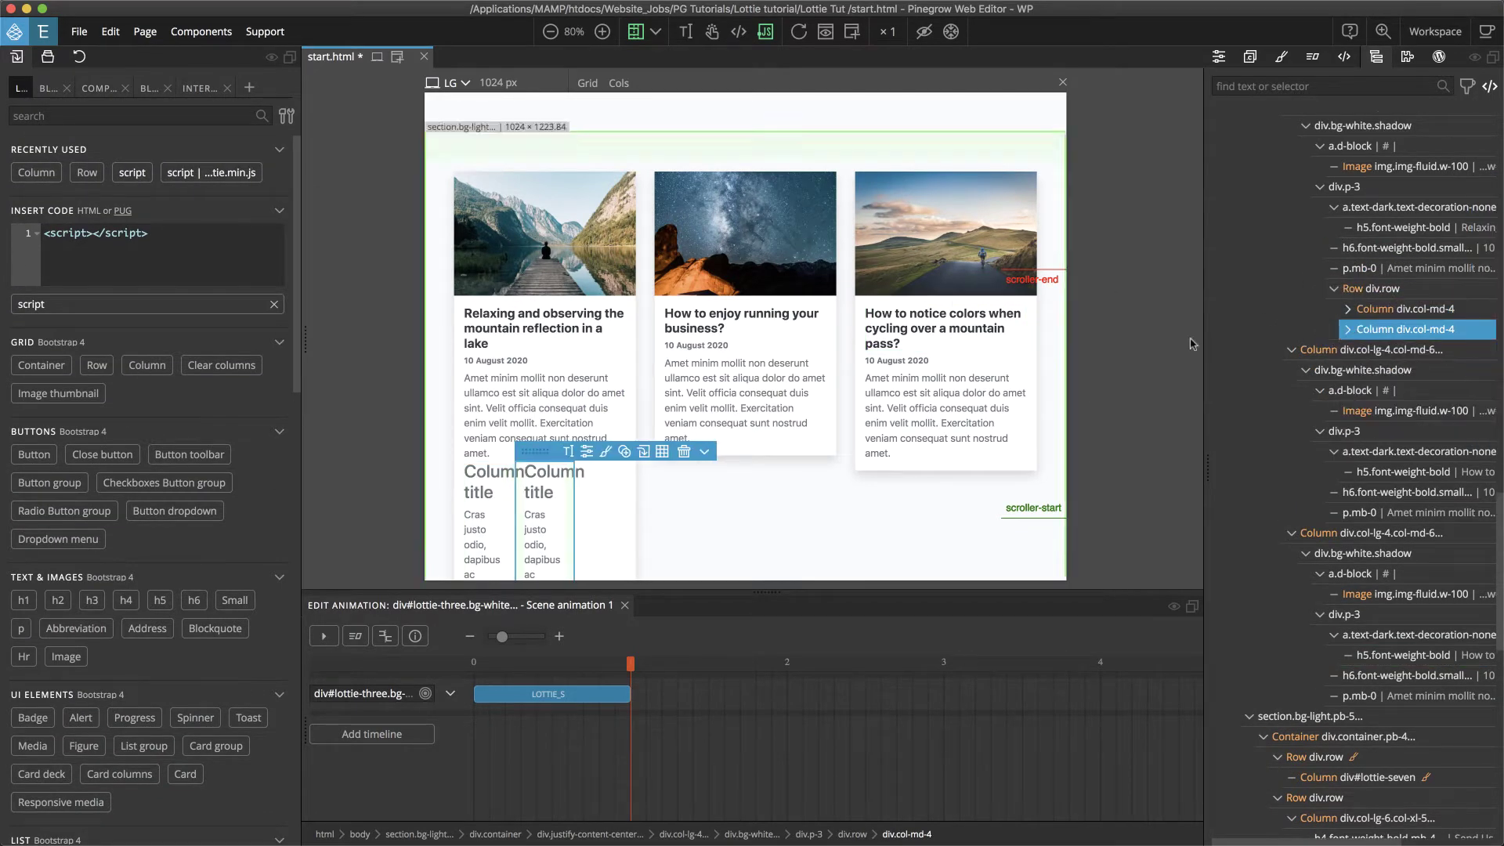
click(1485, 254)
click(1348, 329)
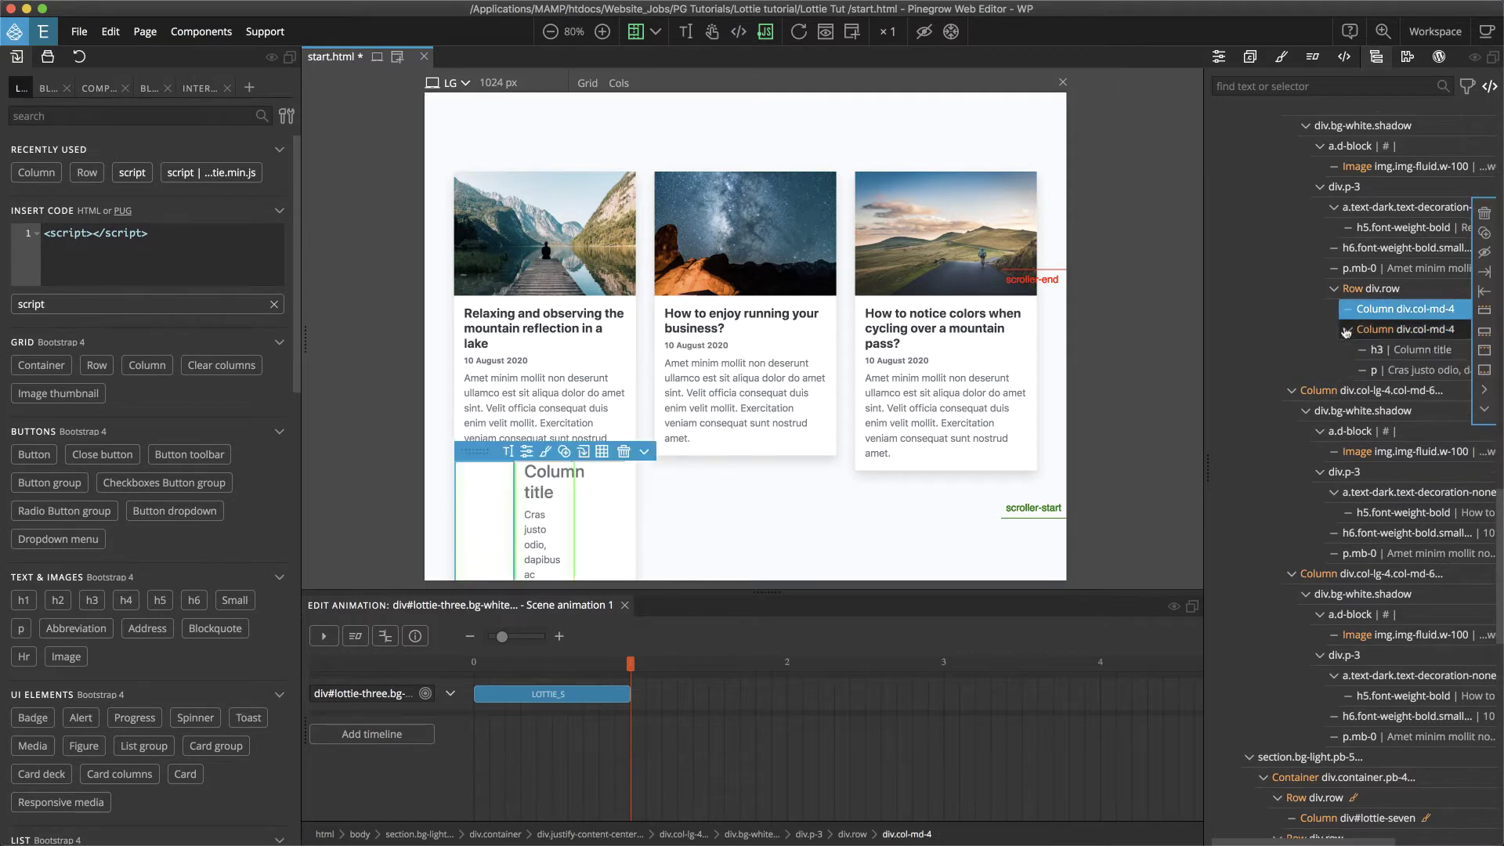
click(1402, 350)
super+click(1402, 370)
click(1484, 274)
Insert a button in the new row's second column and label it "Like"
drag(34, 454, 1380, 334)
click(576, 452)
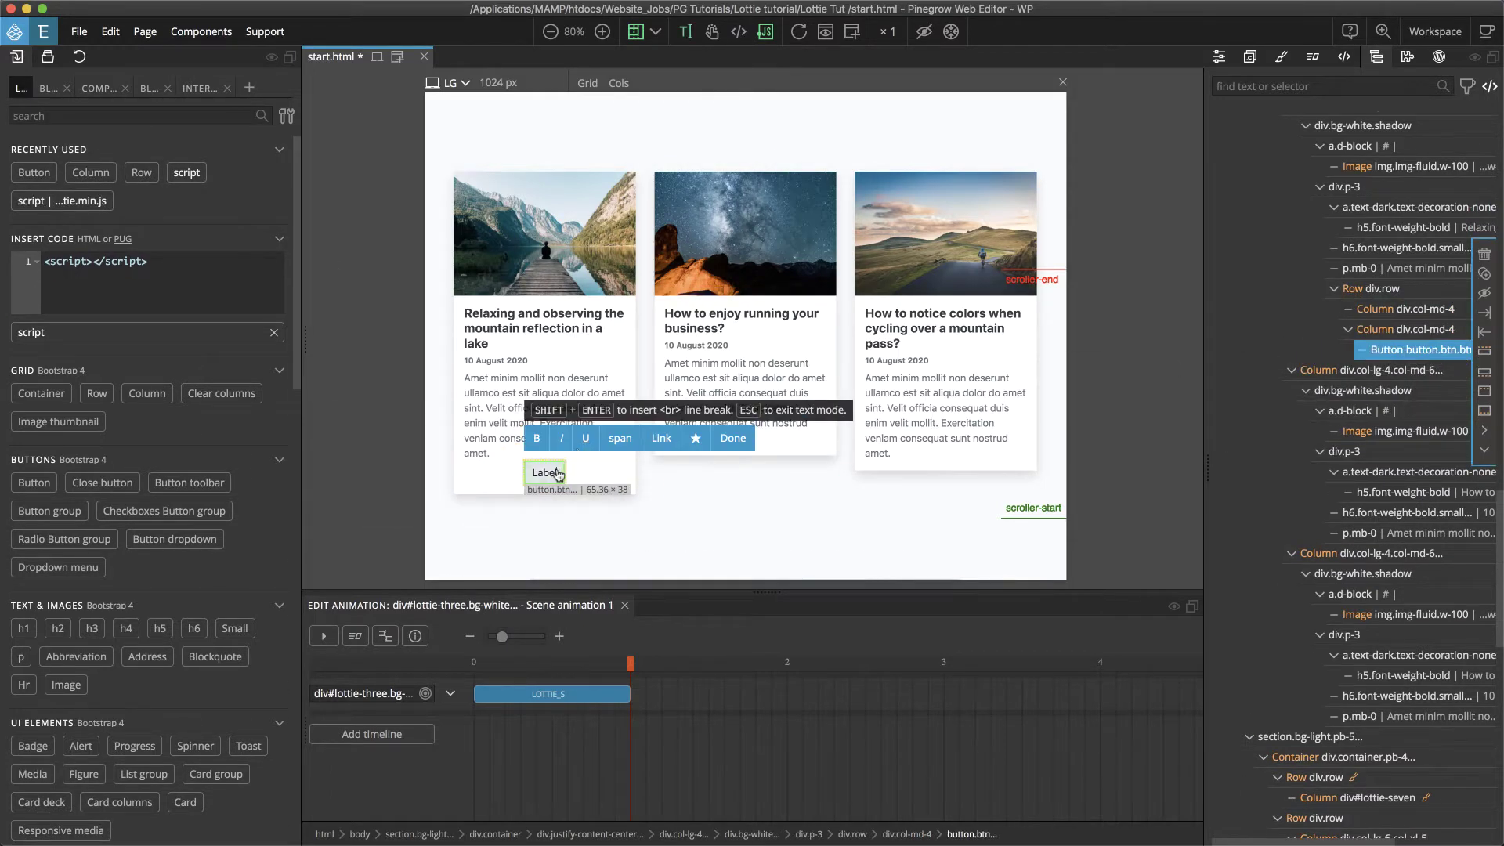
text(Like)
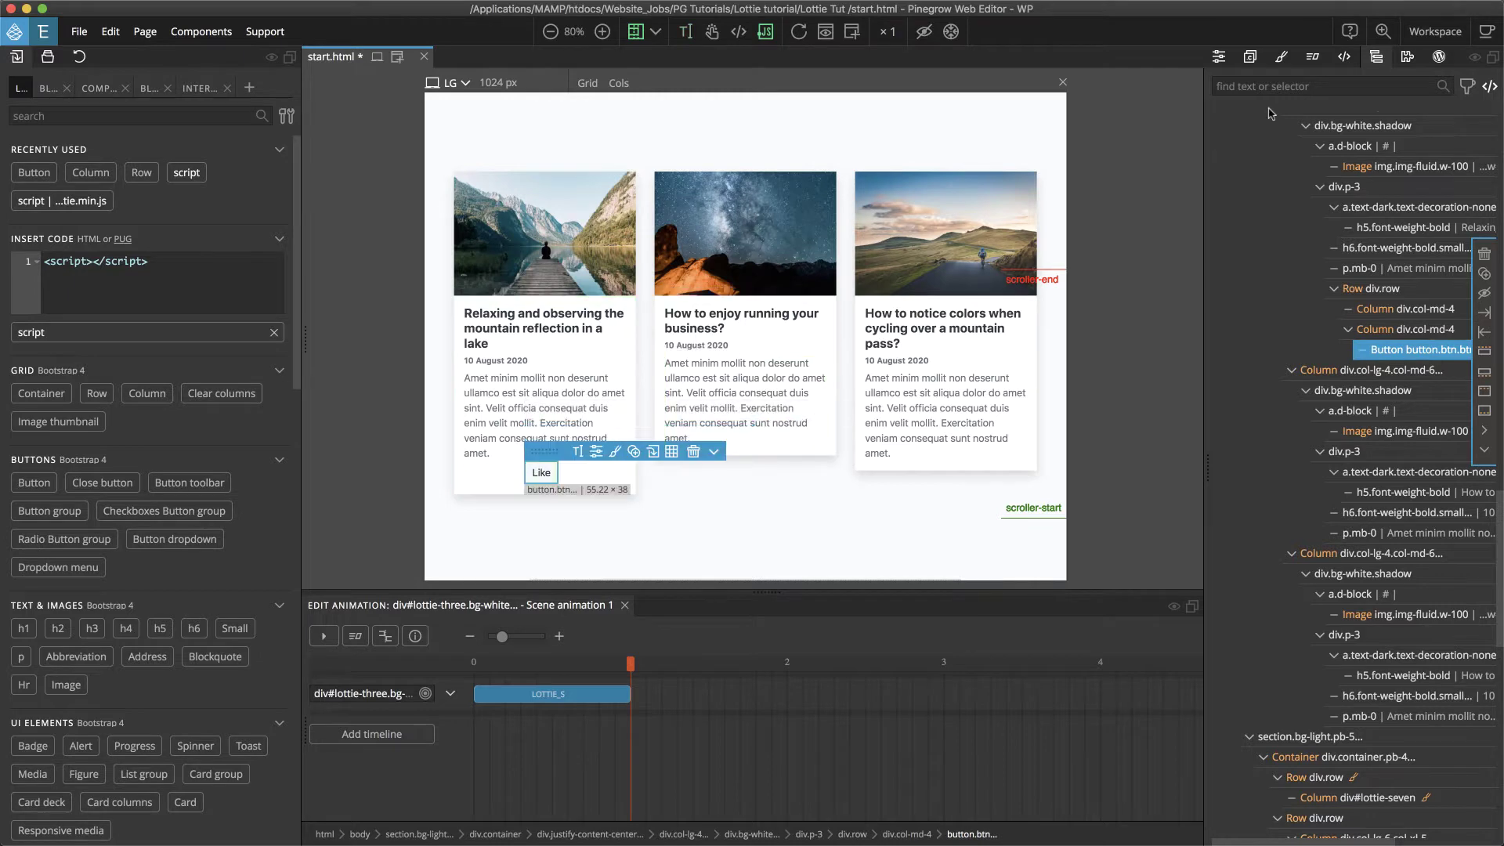
Change the Like button's type to the blue primary style (btn-primary)
click(1279, 58)
click(1219, 59)
scroll(1347, 627, down, 4)
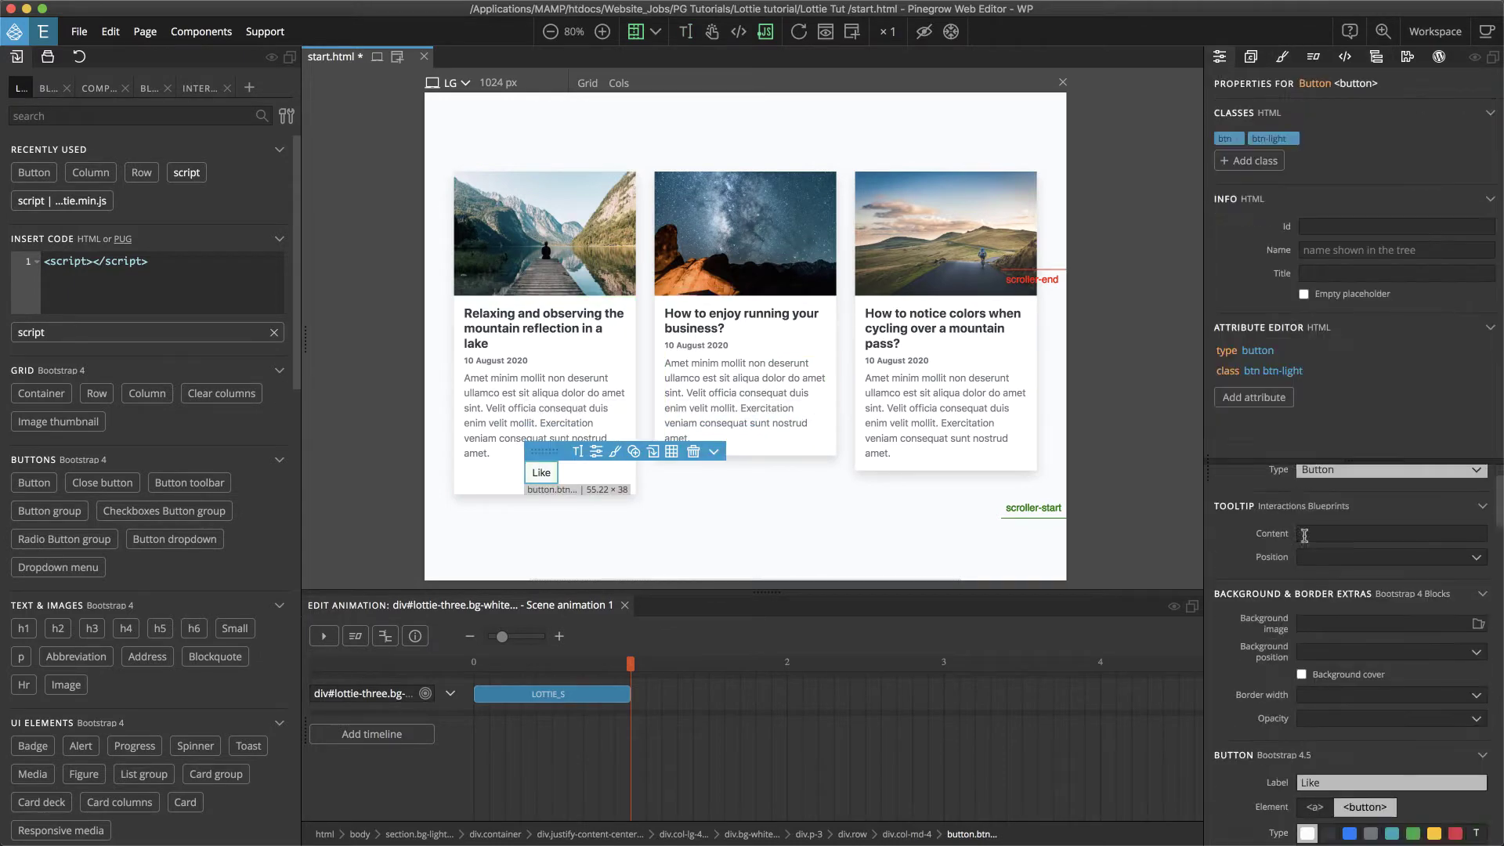
click(1348, 652)
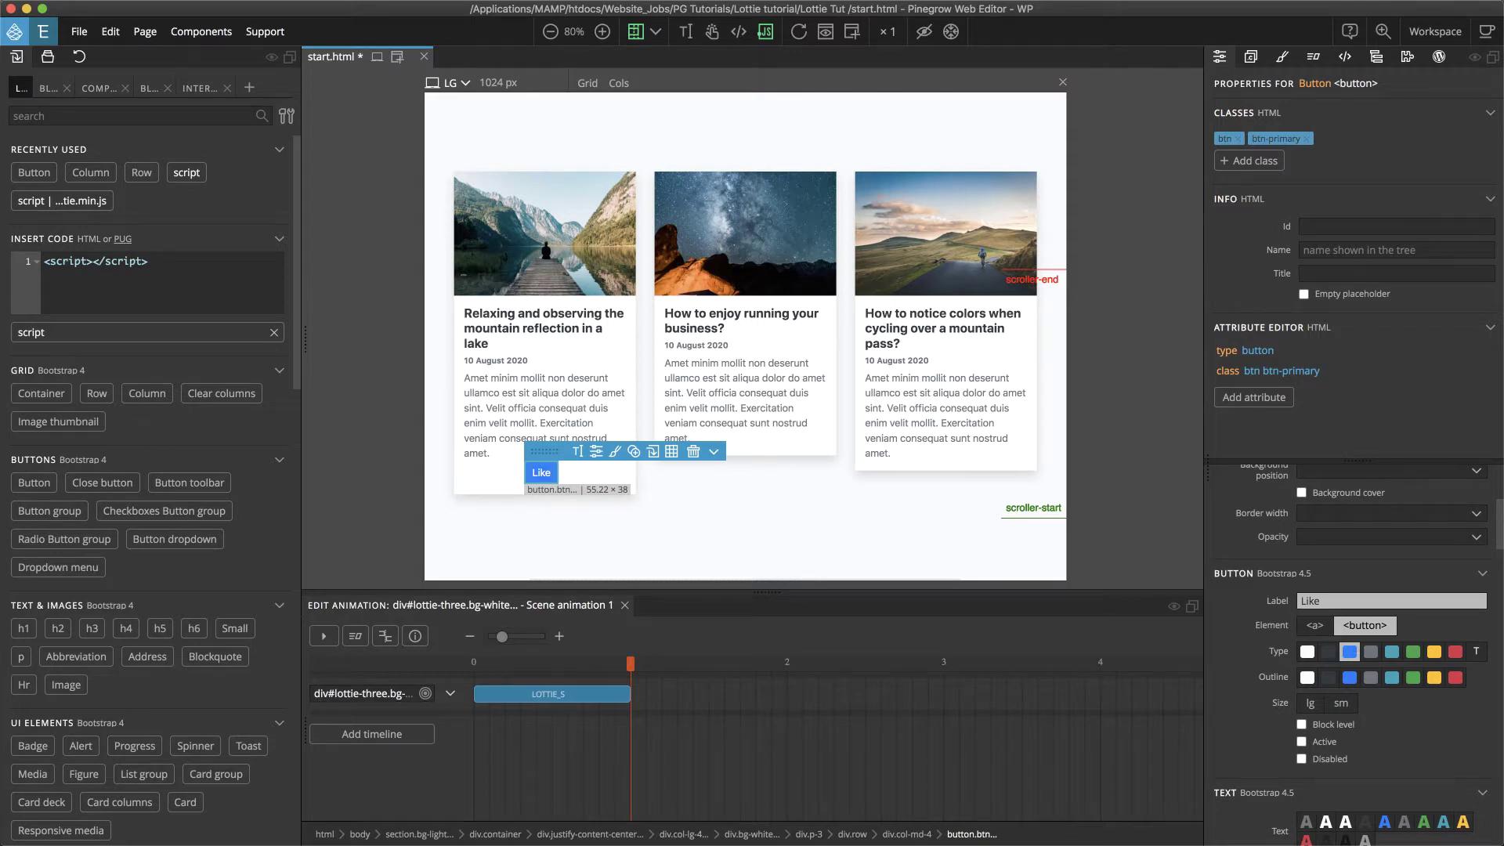
Set the MD size of both columns in the new row to 6
click(1376, 56)
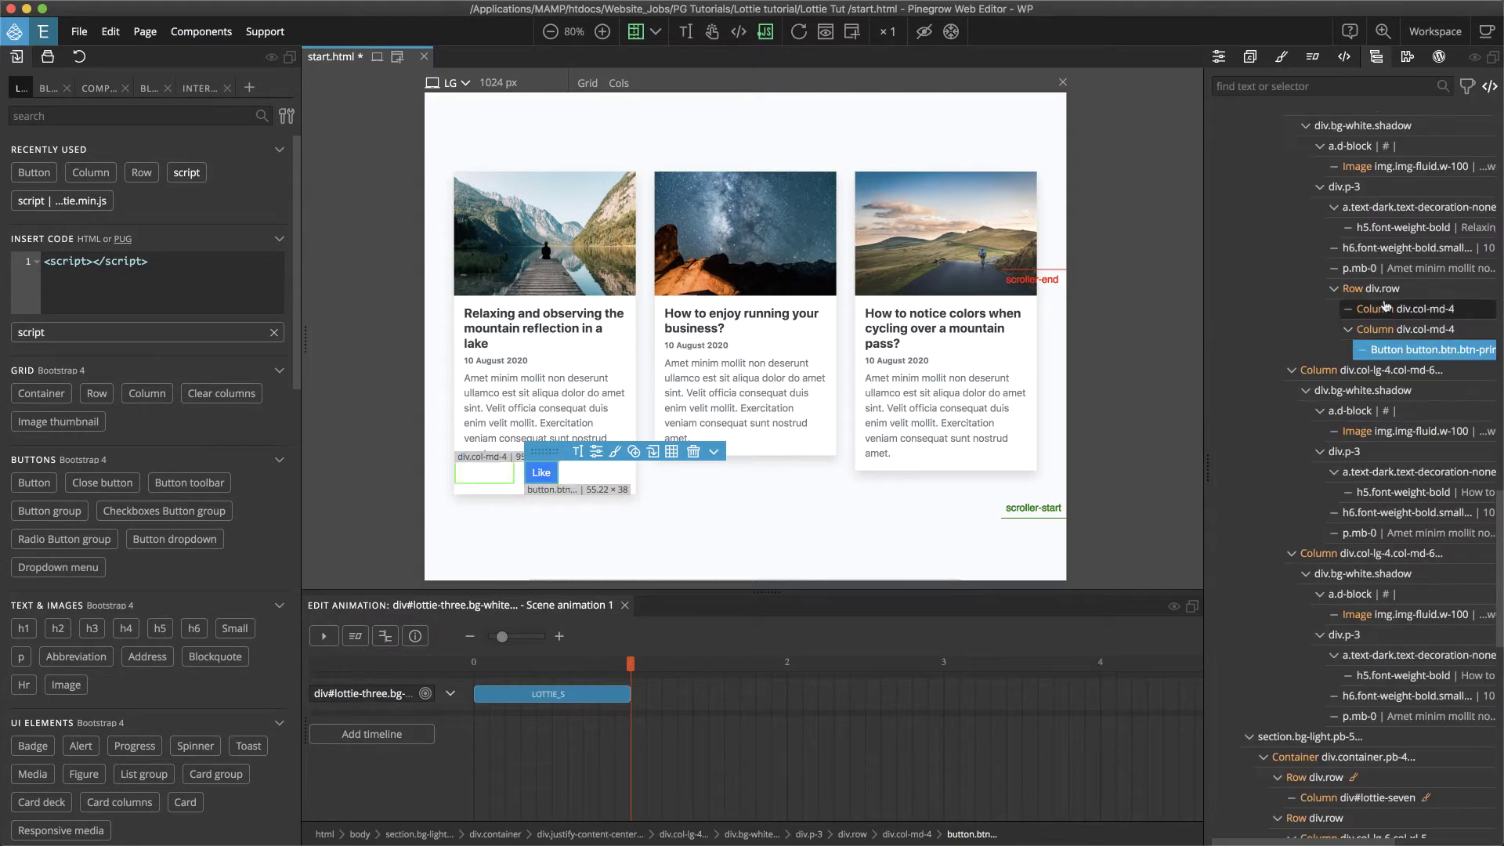
click(1388, 309)
super+click(1390, 329)
click(1222, 60)
click(1371, 499)
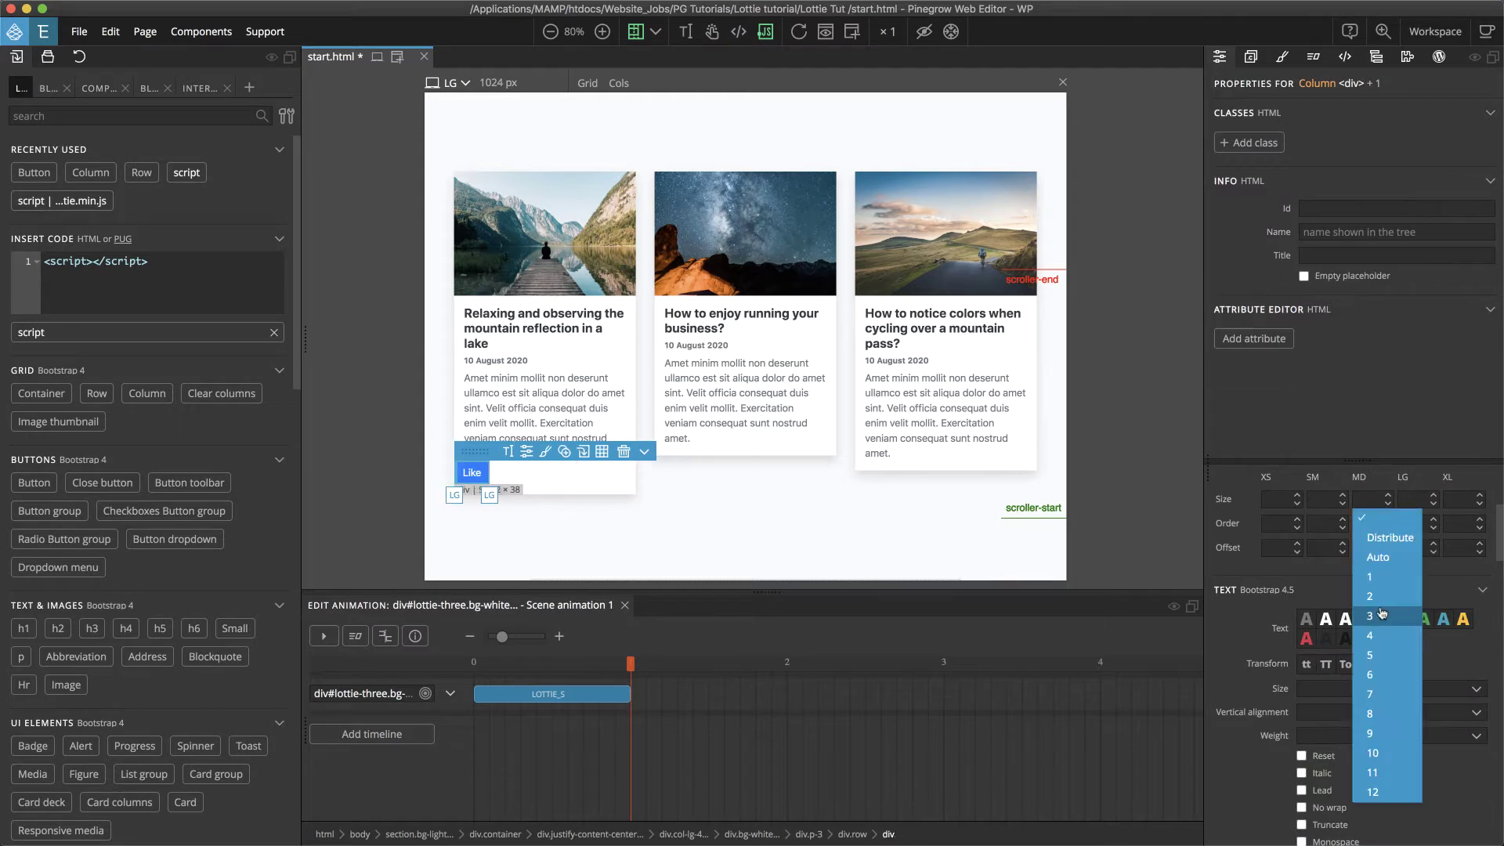
click(1377, 526)
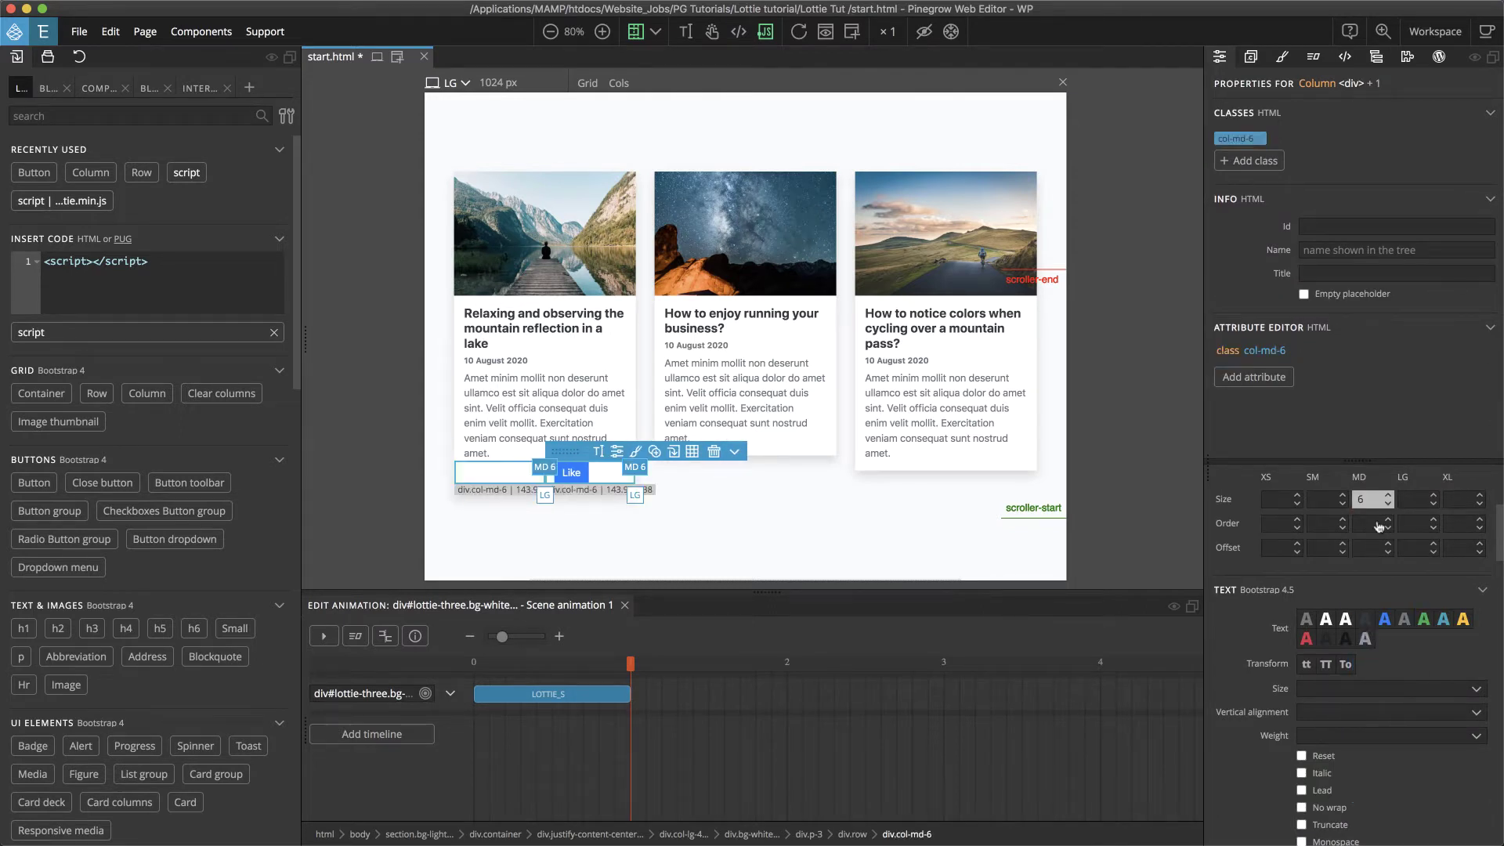
Give both columns an inline minimum height of 66px
click(1282, 57)
click(1355, 545)
text(66)
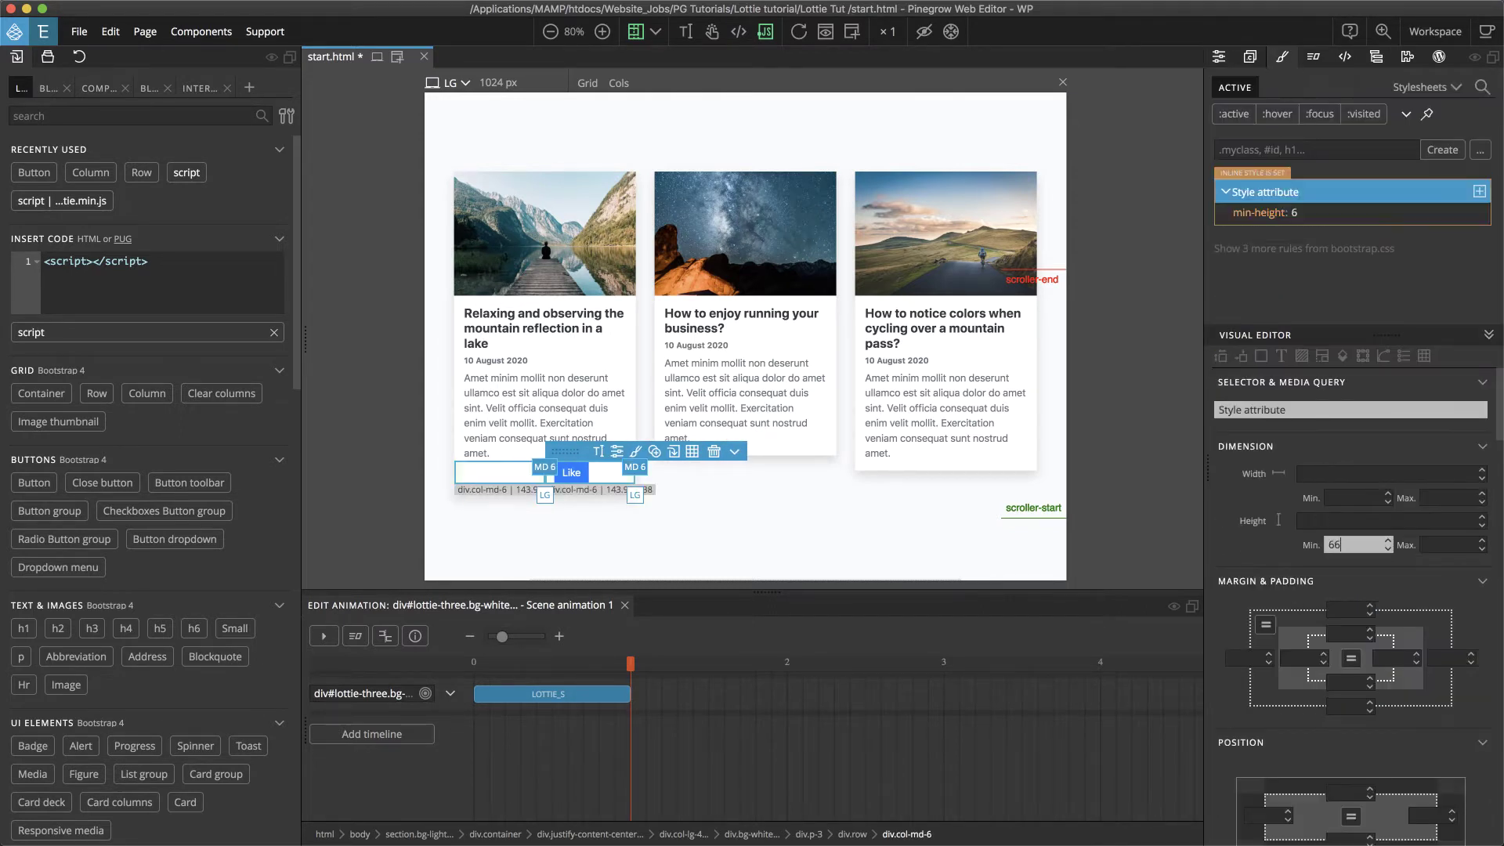
key(Return)
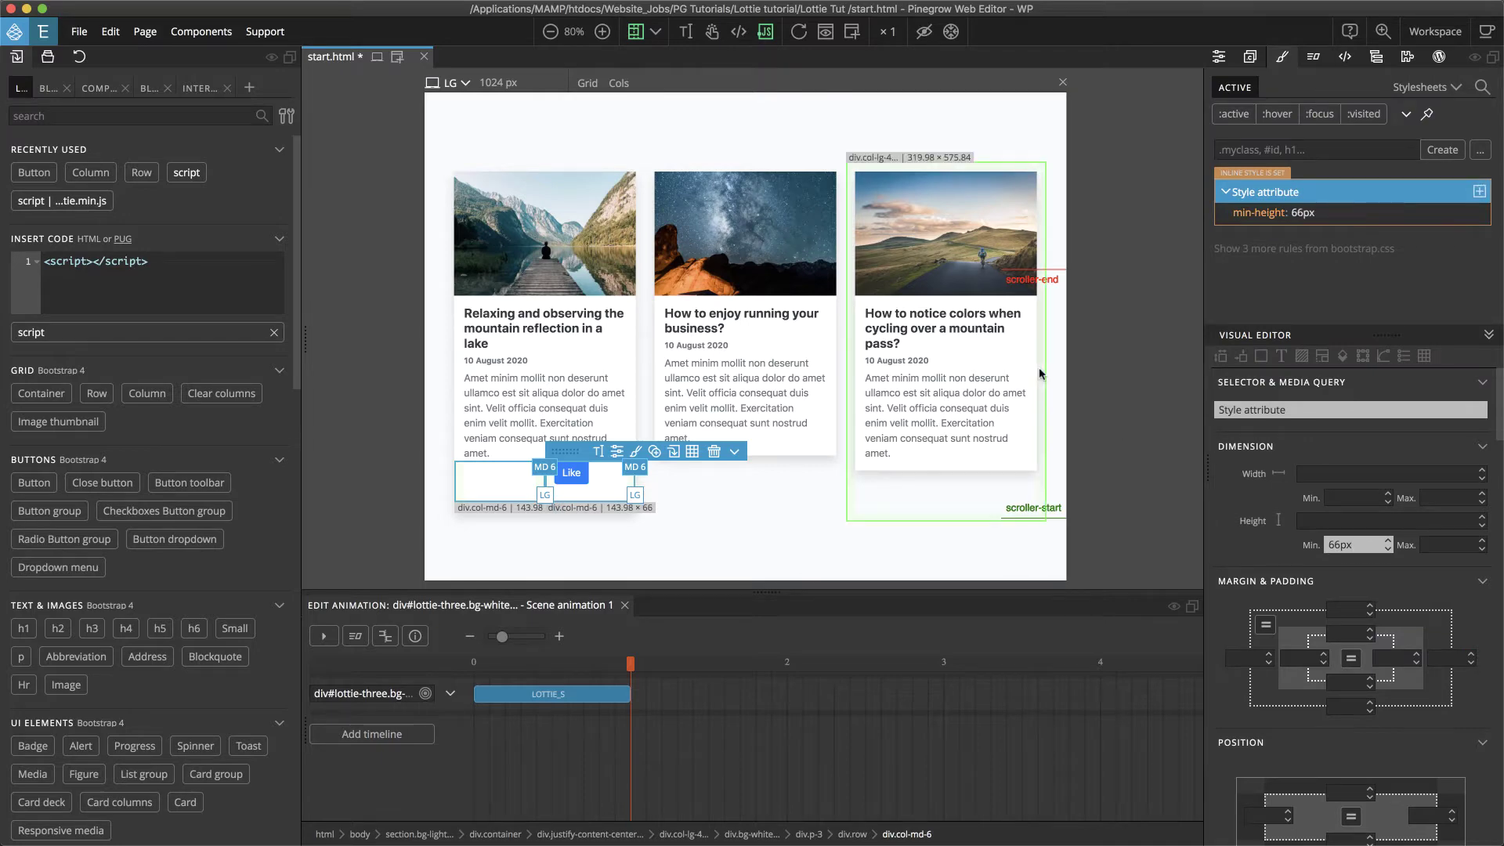
Style the Like button's column with display flex, align-items center and justify-content center
click(1376, 56)
click(1283, 56)
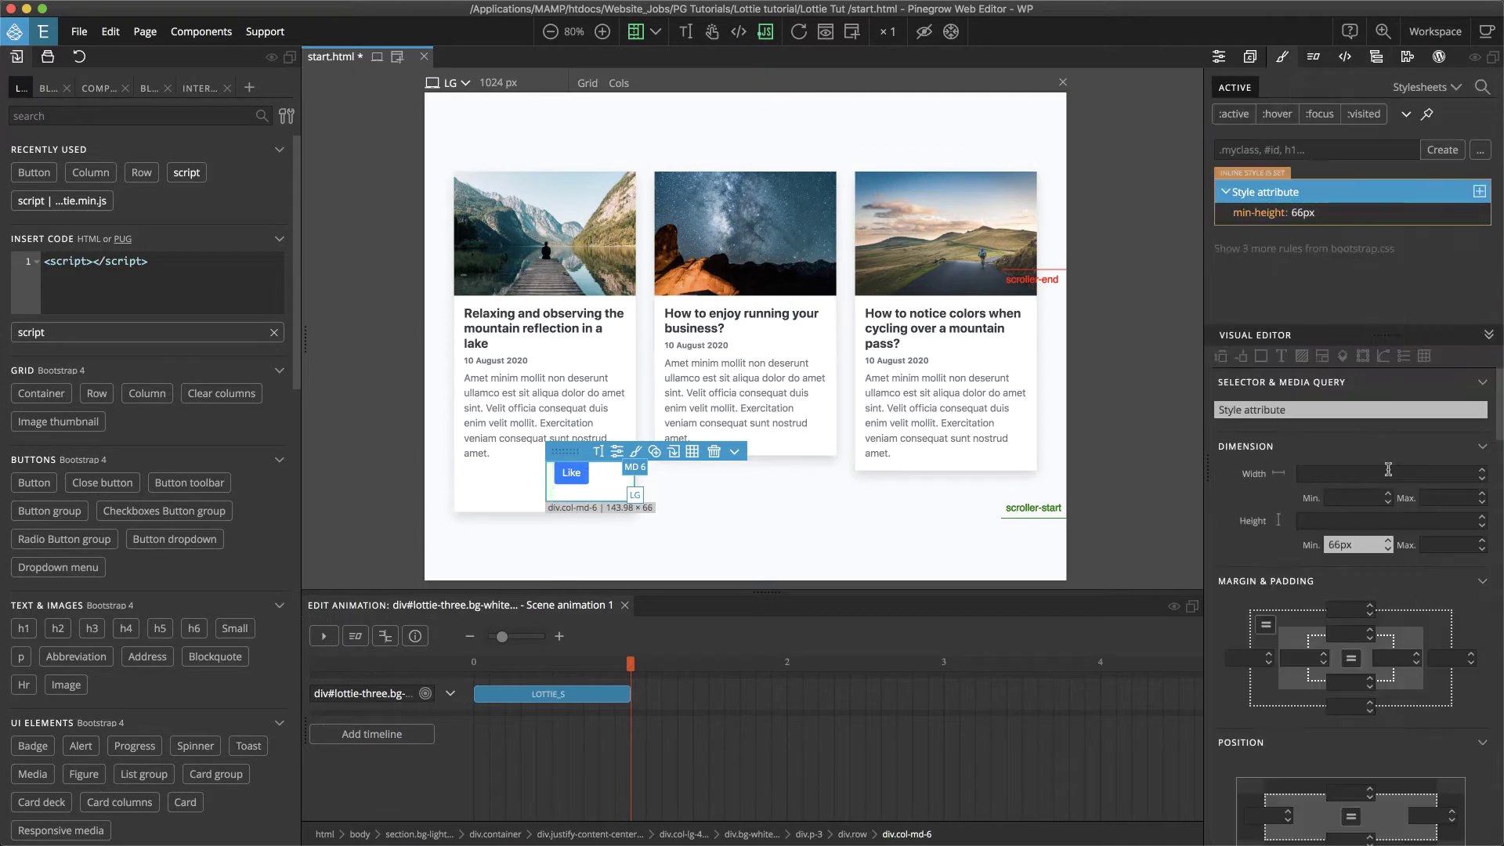
scroll(1302, 439, down, 1)
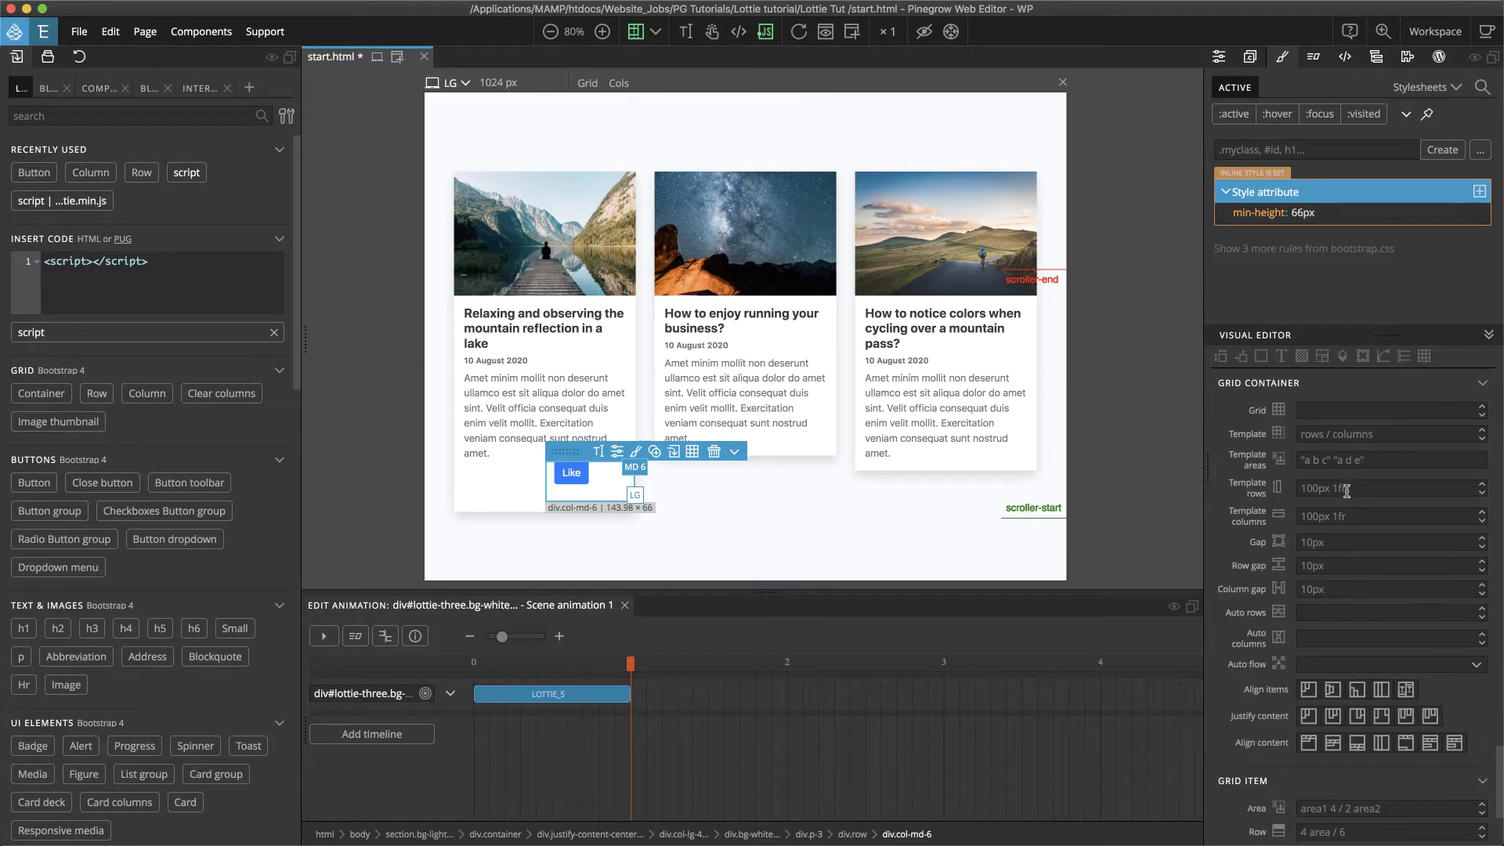
click(1342, 356)
click(1335, 440)
click(1333, 466)
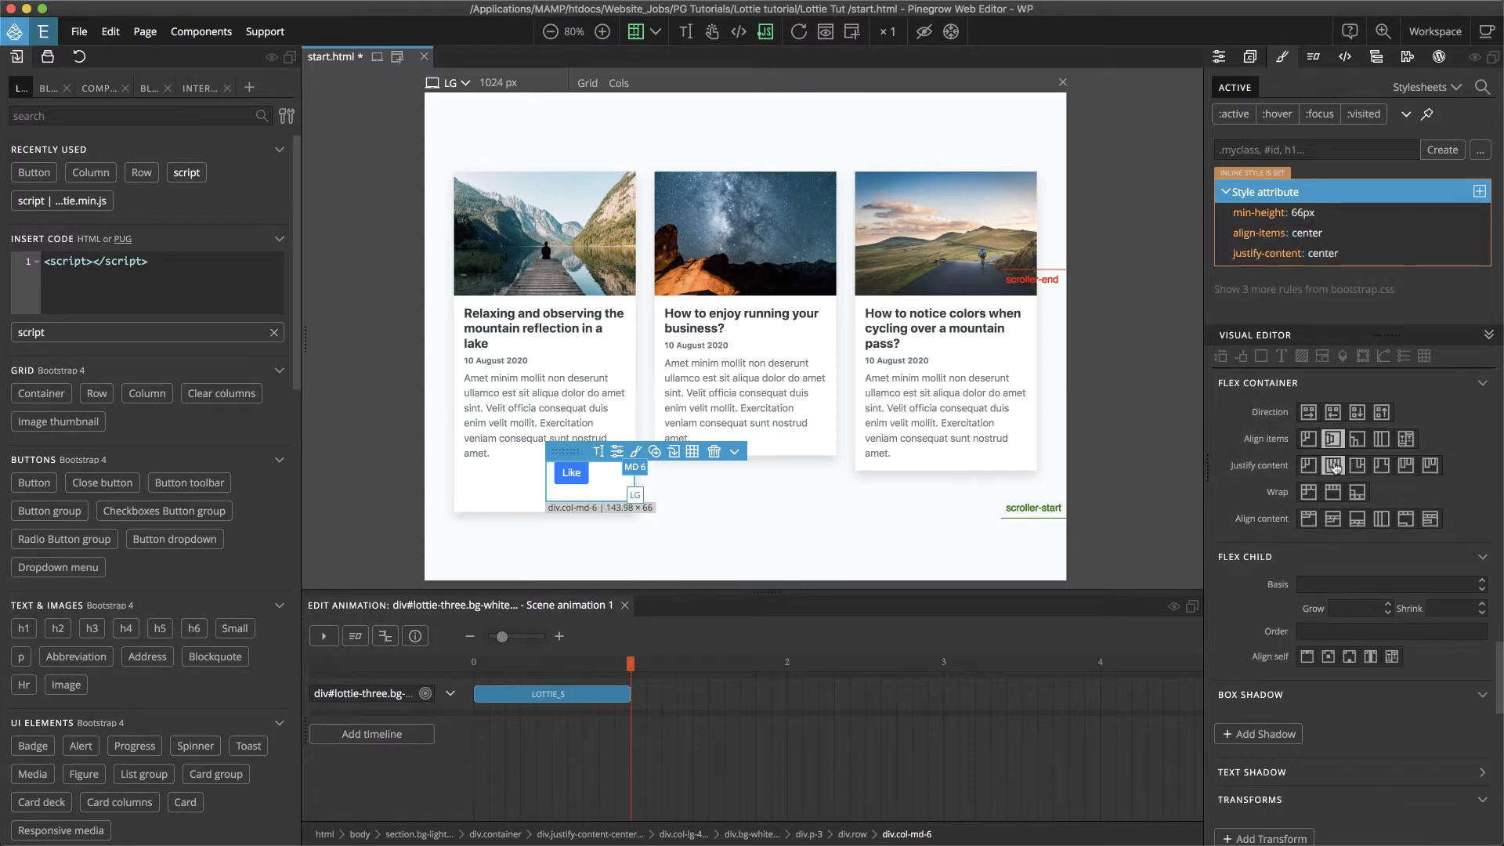
scroll(1324, 478, down, 10)
click(1322, 483)
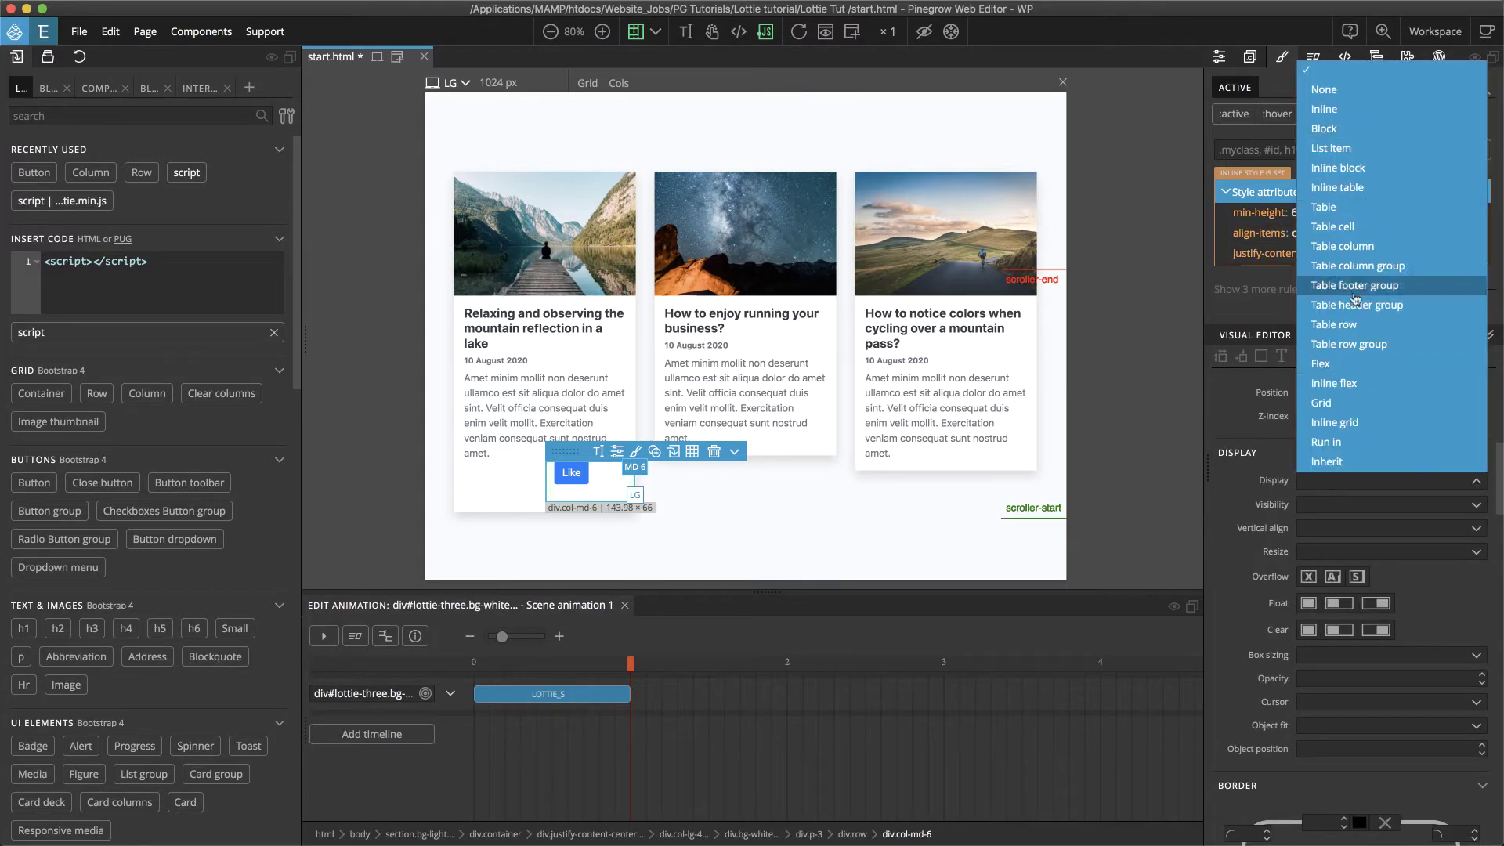
click(1331, 363)
Give the row's empty first column display flex with align-items and justify-content set to center
click(1356, 482)
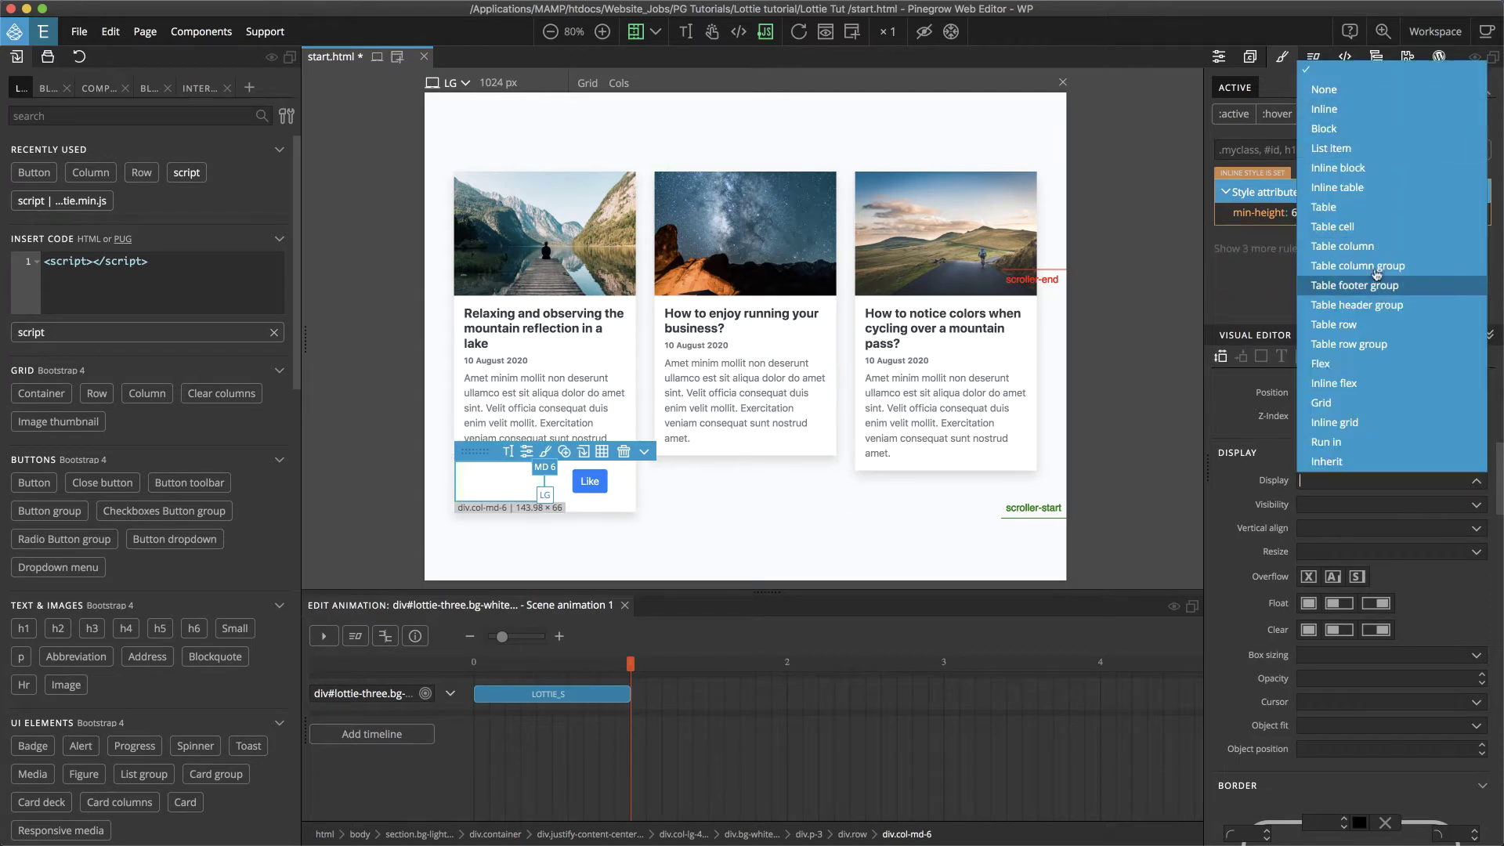
click(1321, 363)
scroll(1329, 521, down, 10)
scroll(1329, 521, up, 5)
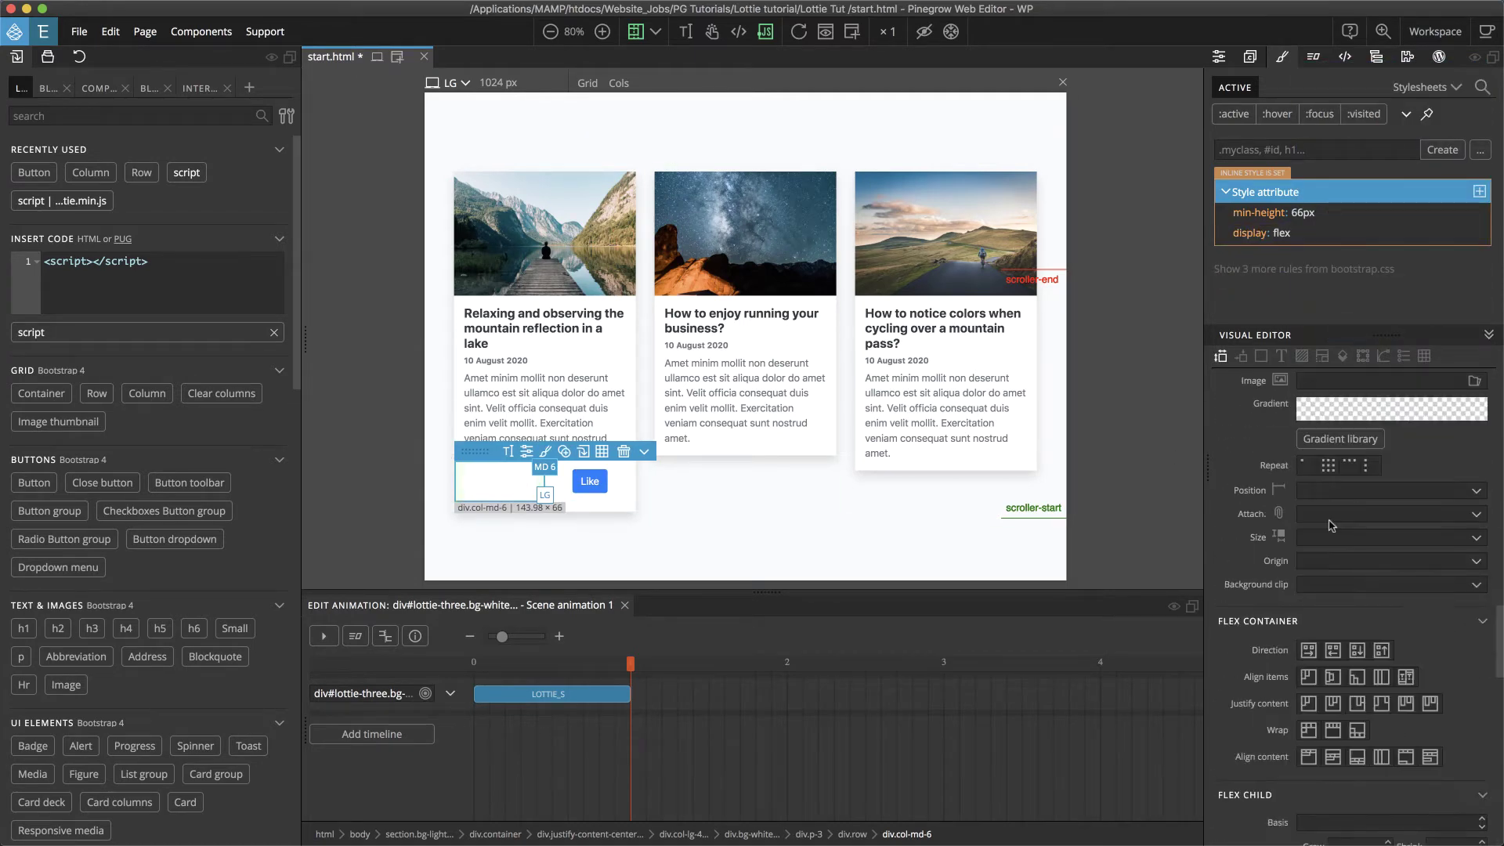
click(1332, 531)
click(1332, 558)
Copy the row with the Like button into the second and third cards below their paragraphs
click(1376, 56)
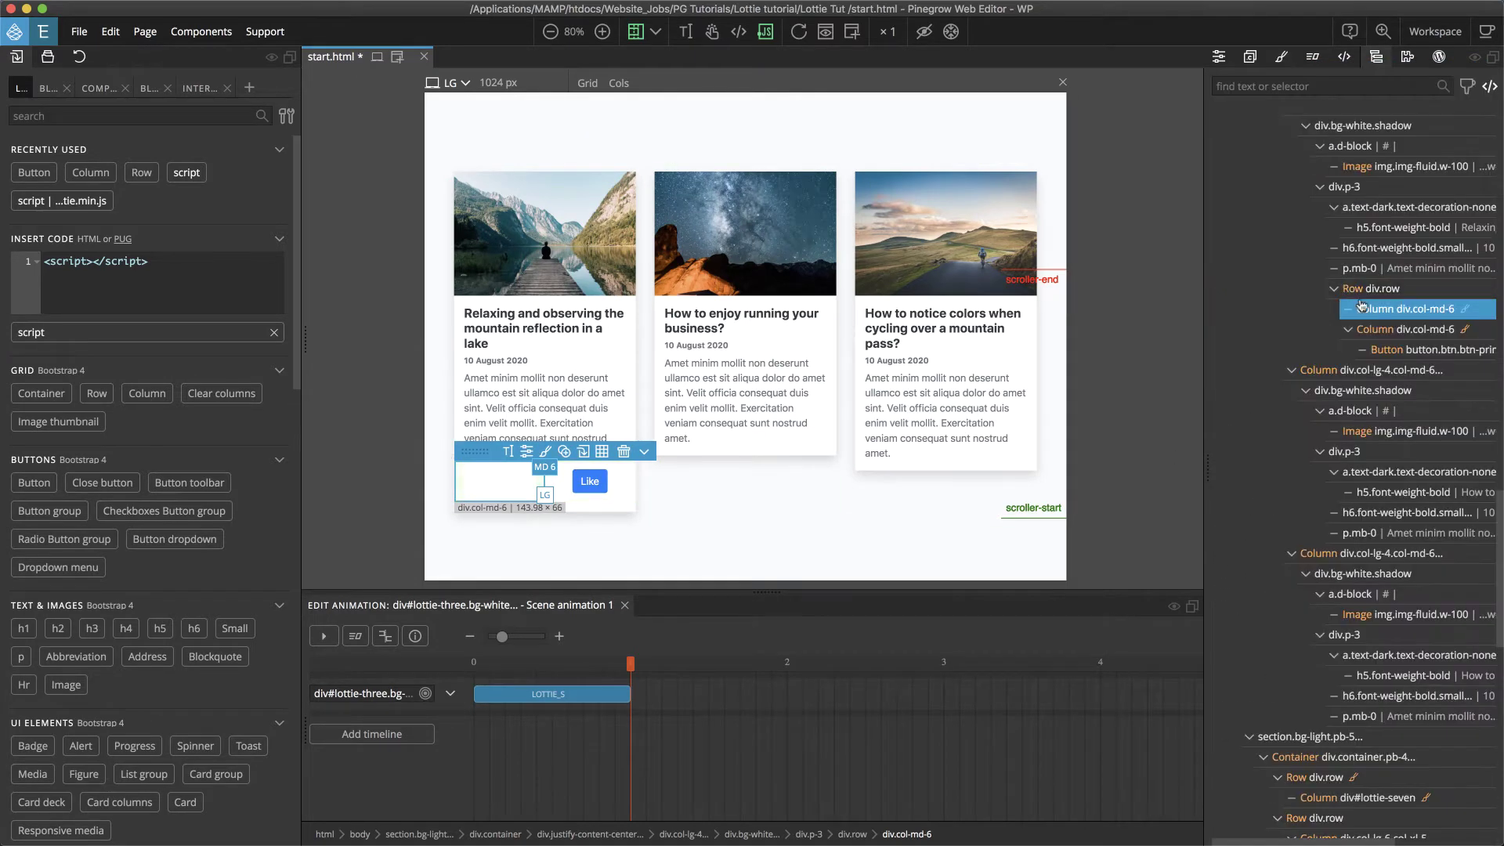
click(1376, 309)
mouse_move(1377, 310)
mouse_down()
mouse_move(1367, 564)
mouse_move(1331, 489)
mouse_move(1383, 501)
mouse_up()
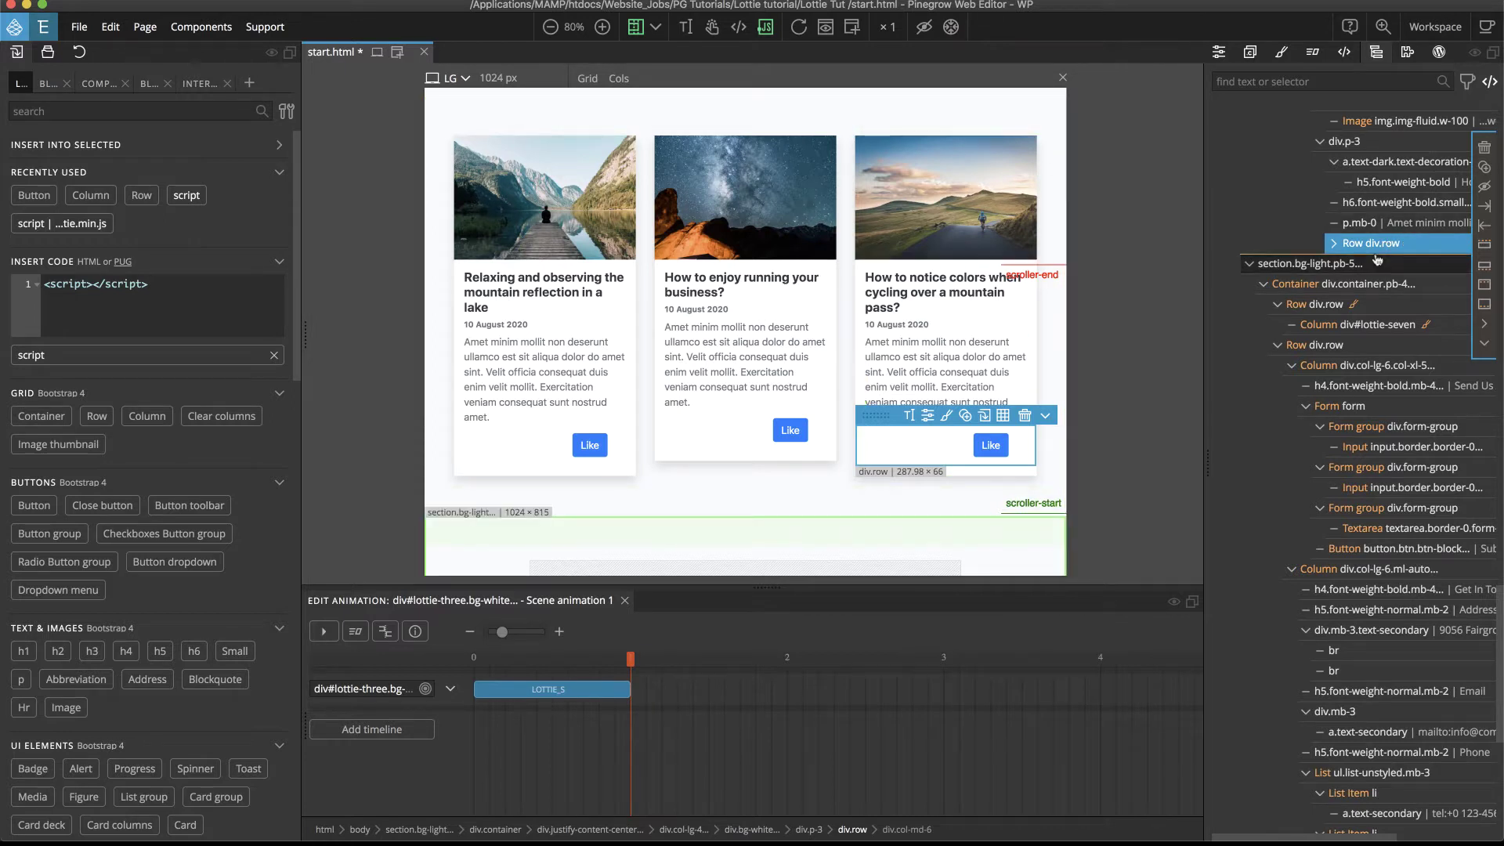
Add a data-interaction attribute with the value "heart" to the empty column in the first card
click(500, 442)
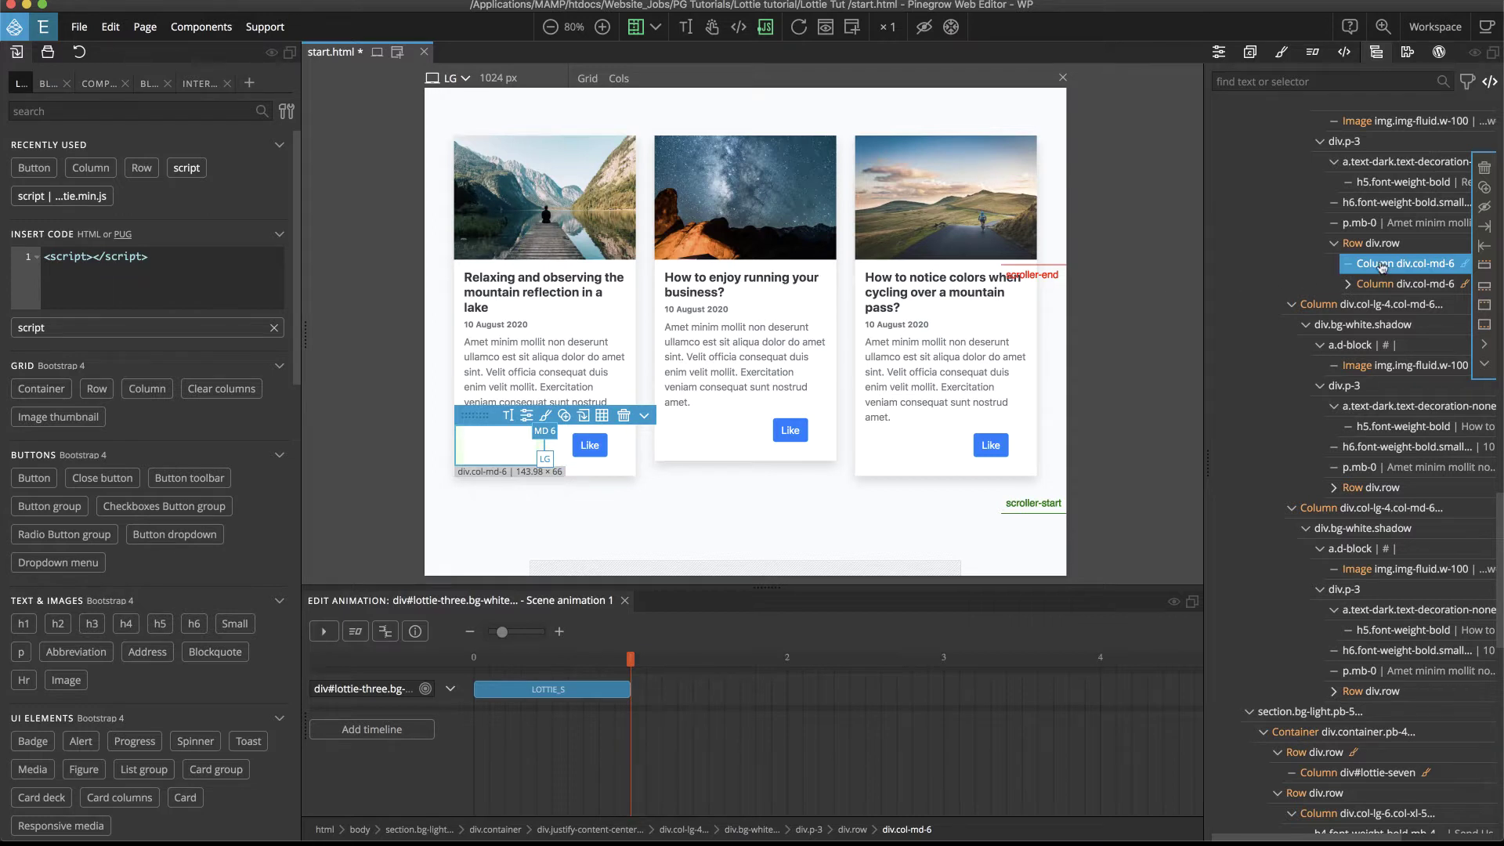
click(1220, 55)
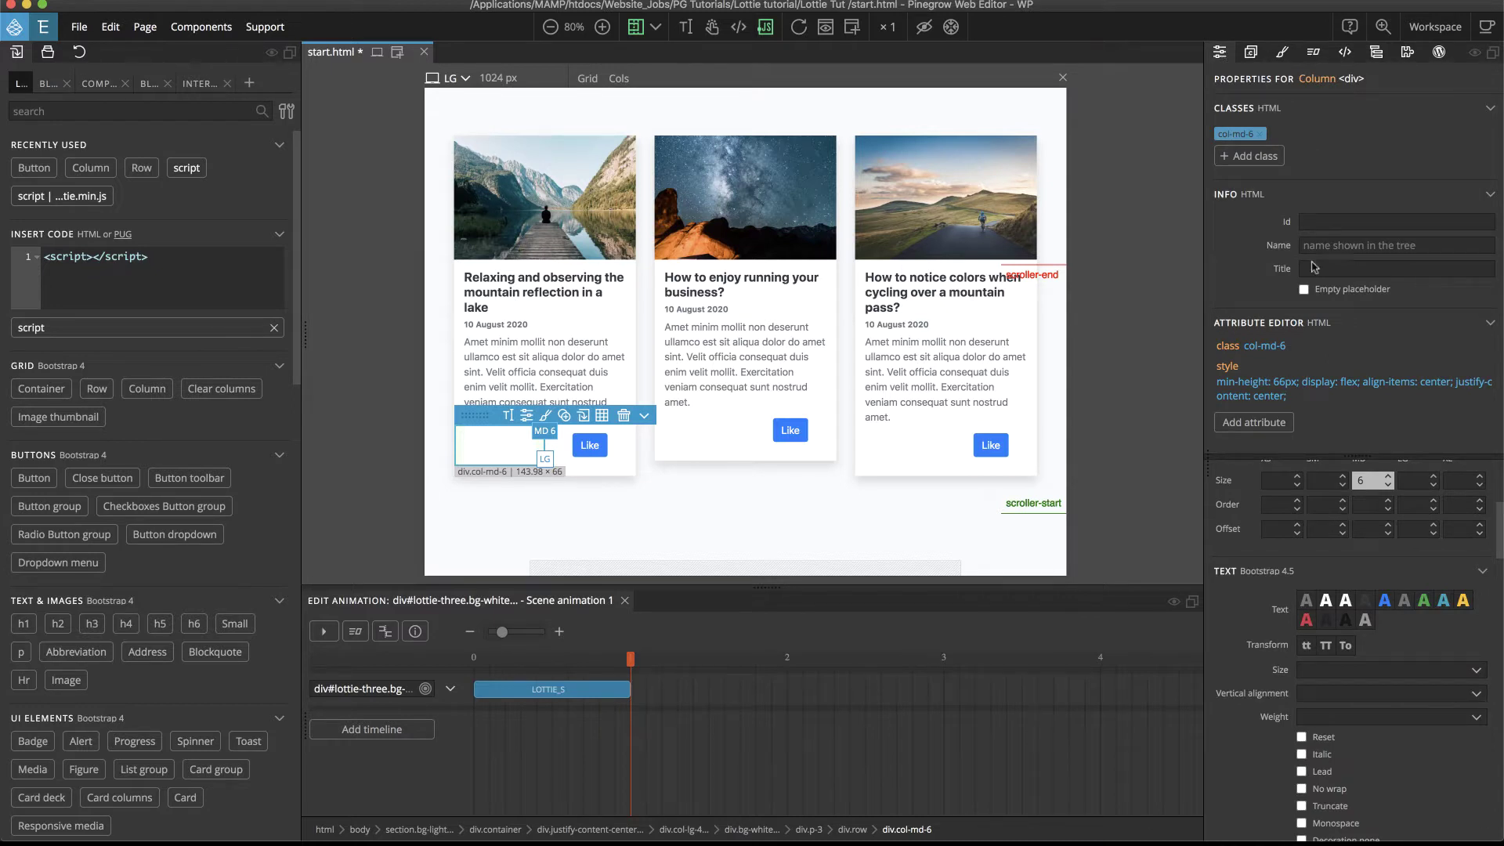
click(1261, 423)
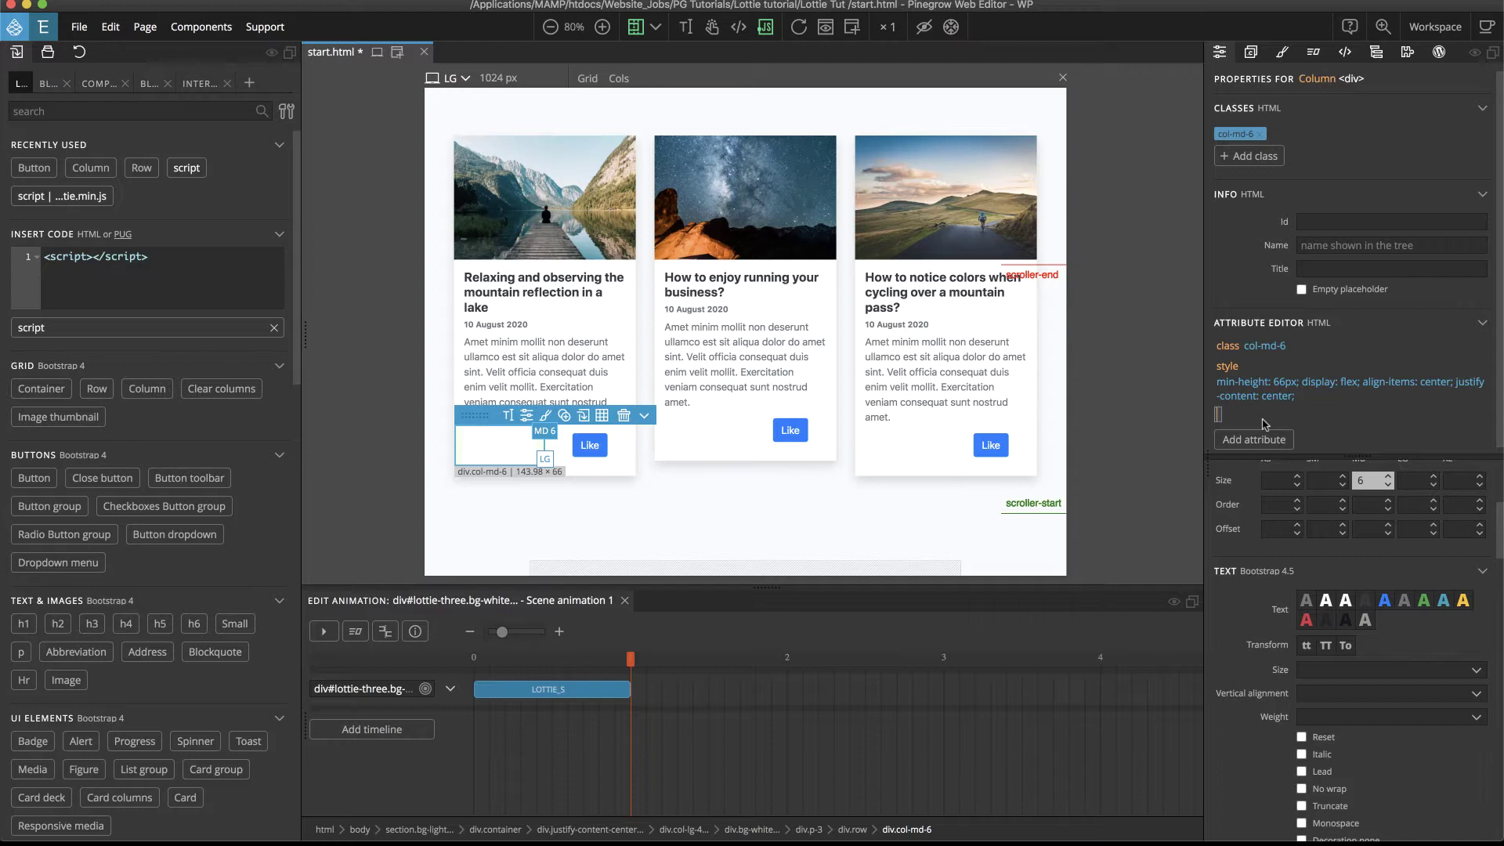
text(data-interaction)
key(Return)
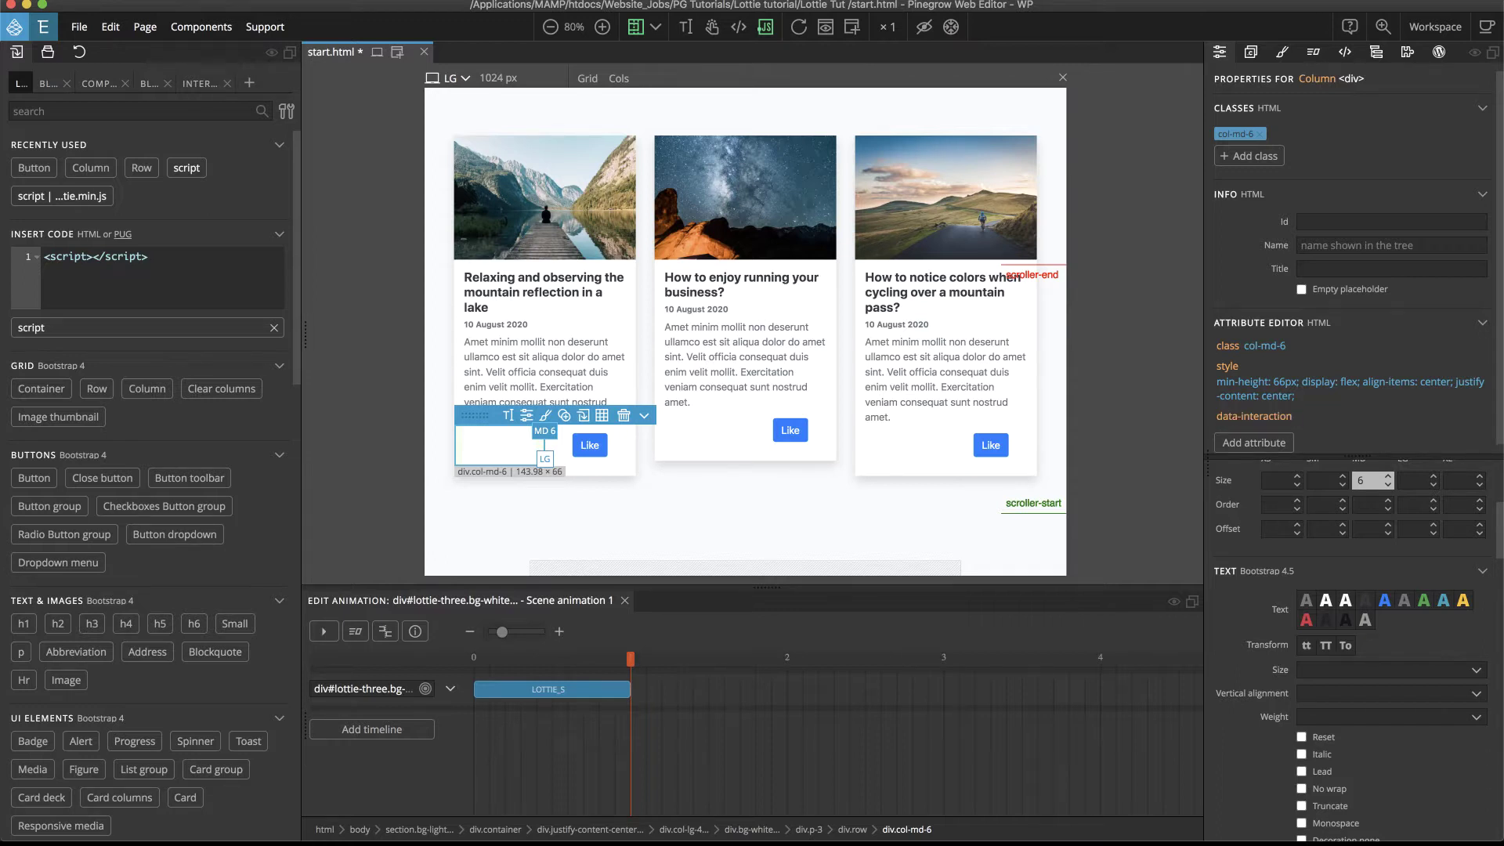
click(1299, 419)
text(heart)
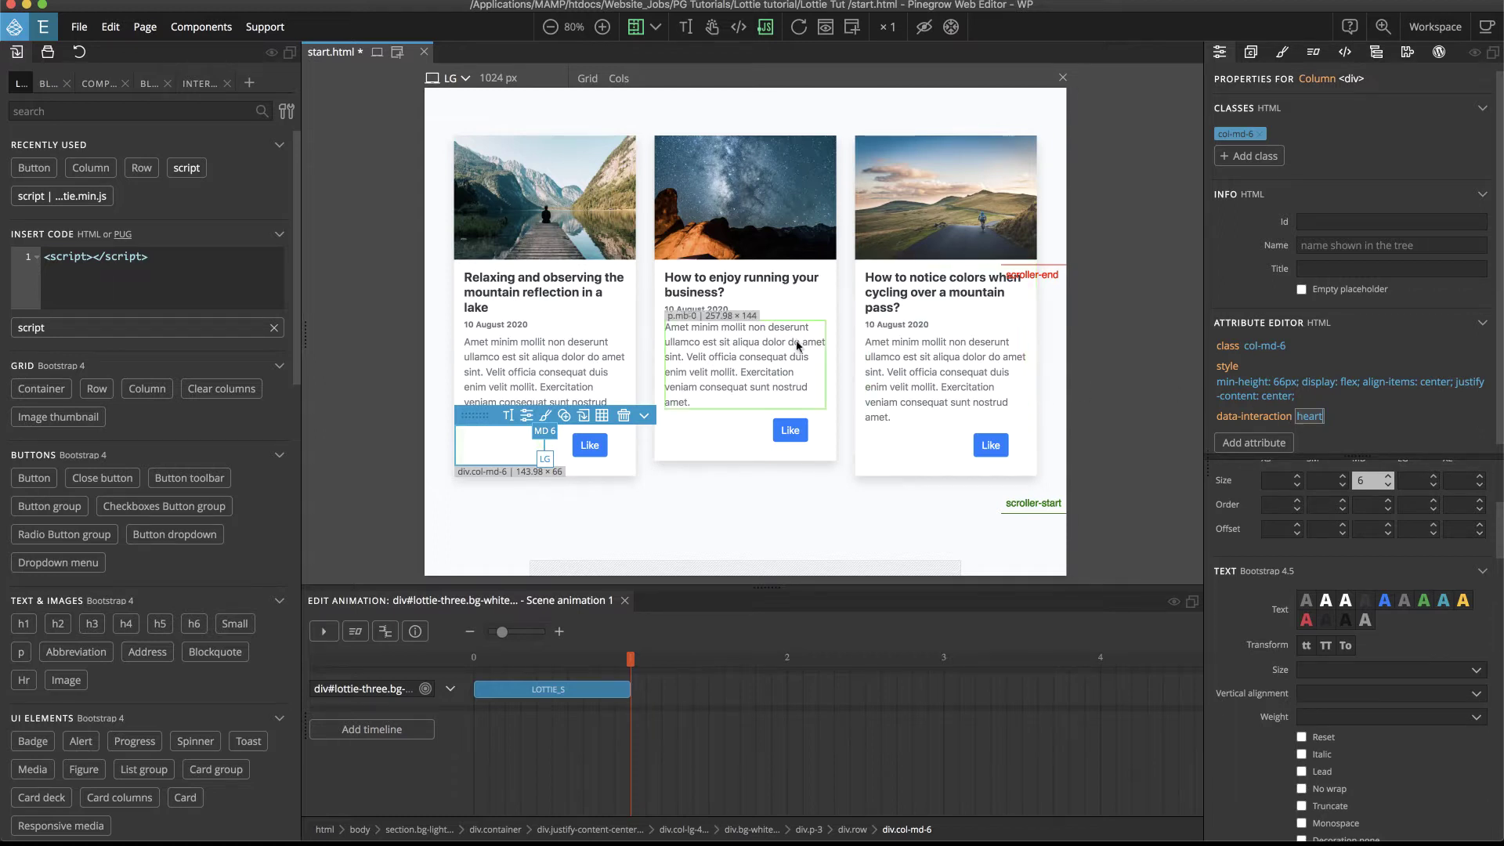
Check the data-interaction attribute on the empty column beside the Like button in each of the three cards
click(715, 429)
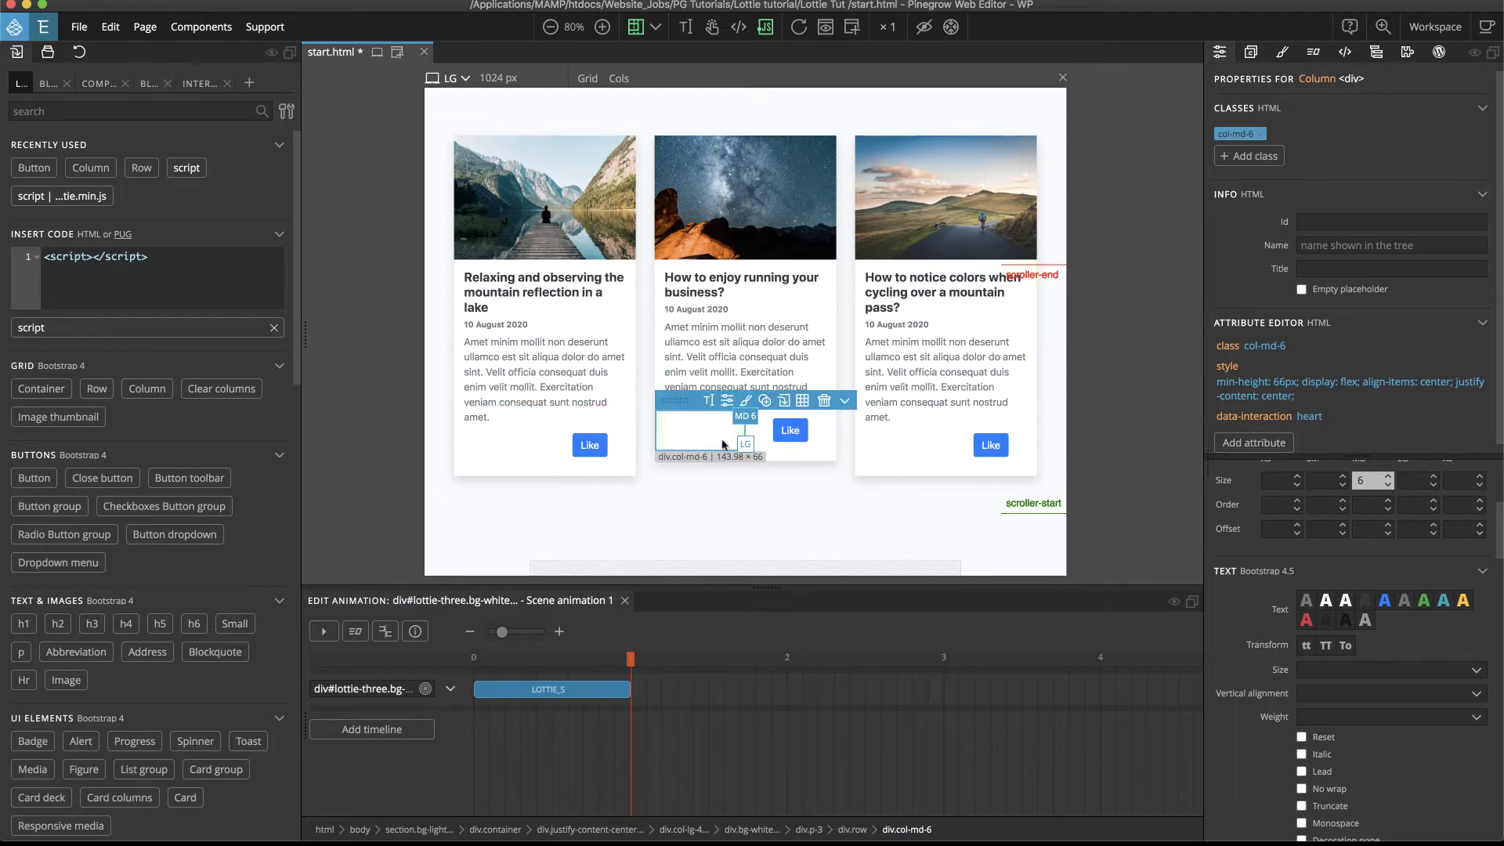
click(898, 451)
click(704, 436)
click(478, 444)
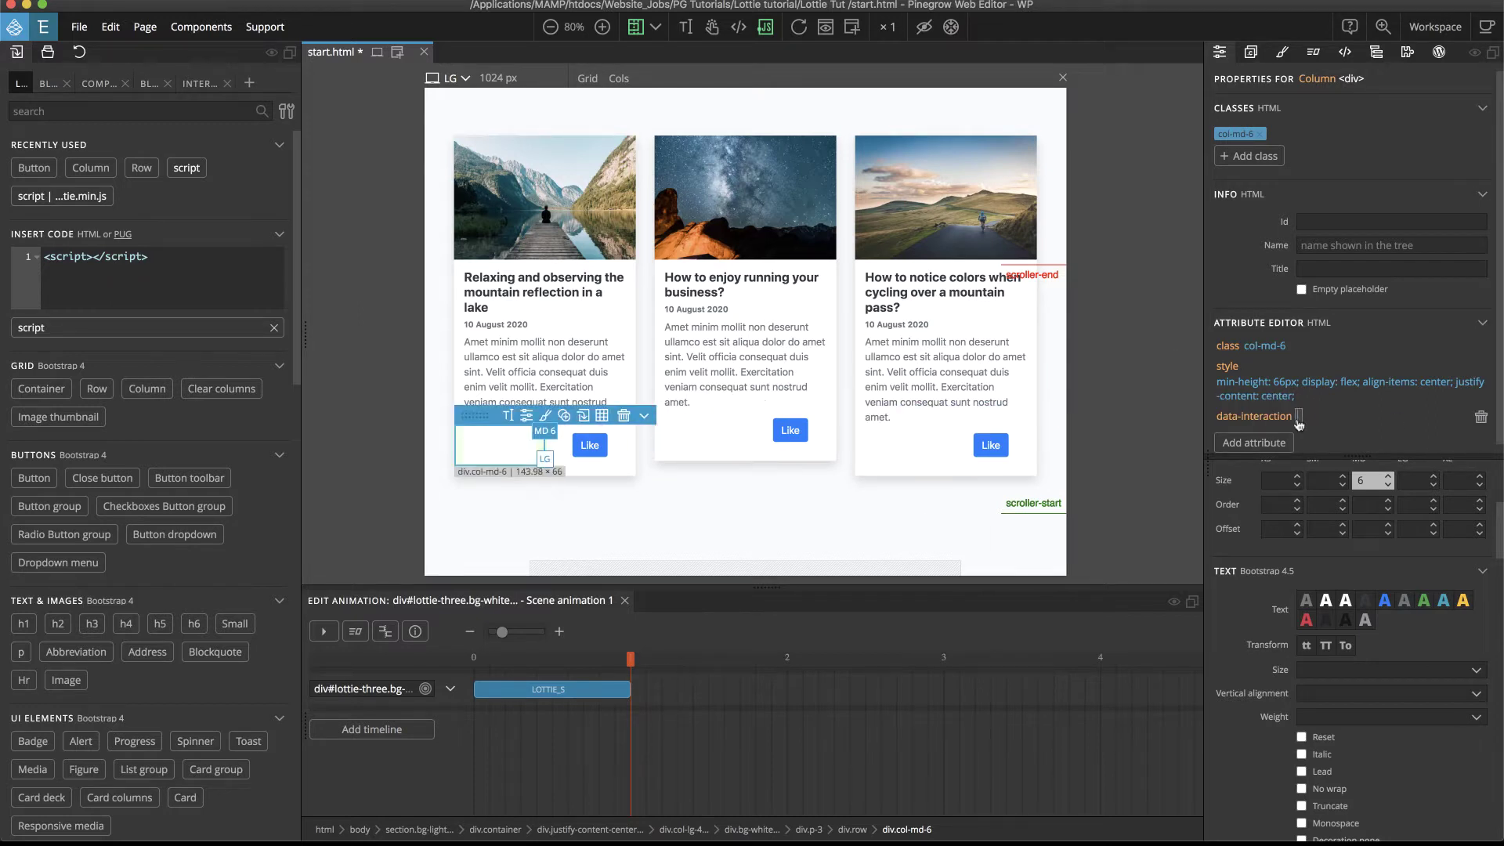
click(932, 457)
click(715, 435)
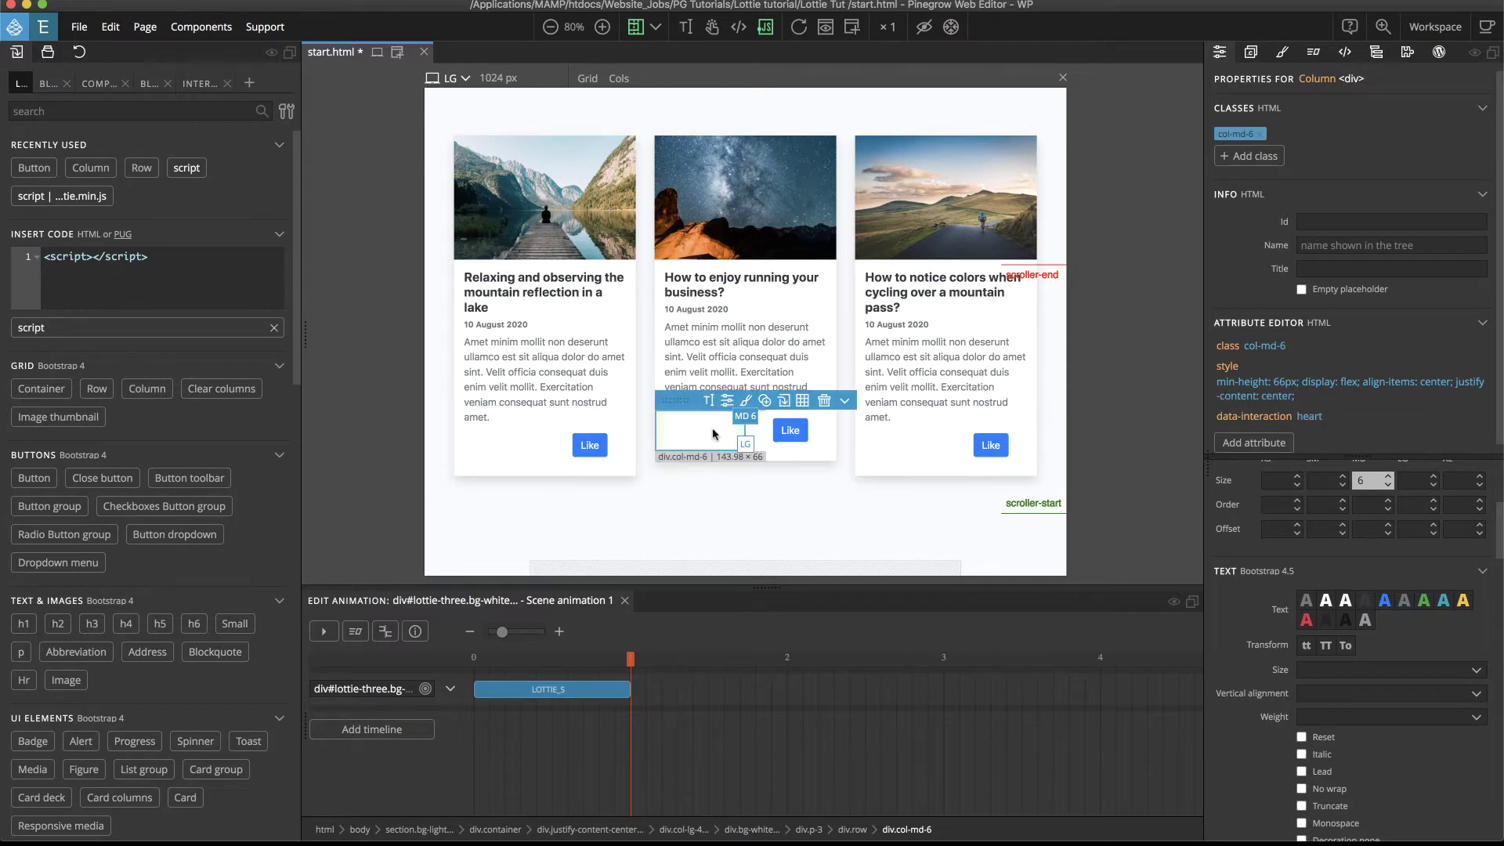
click(493, 444)
click(720, 430)
Collapse the page's element tree and open the code of the last lottie.loadAnimation script, the one for lottie-six
click(1375, 54)
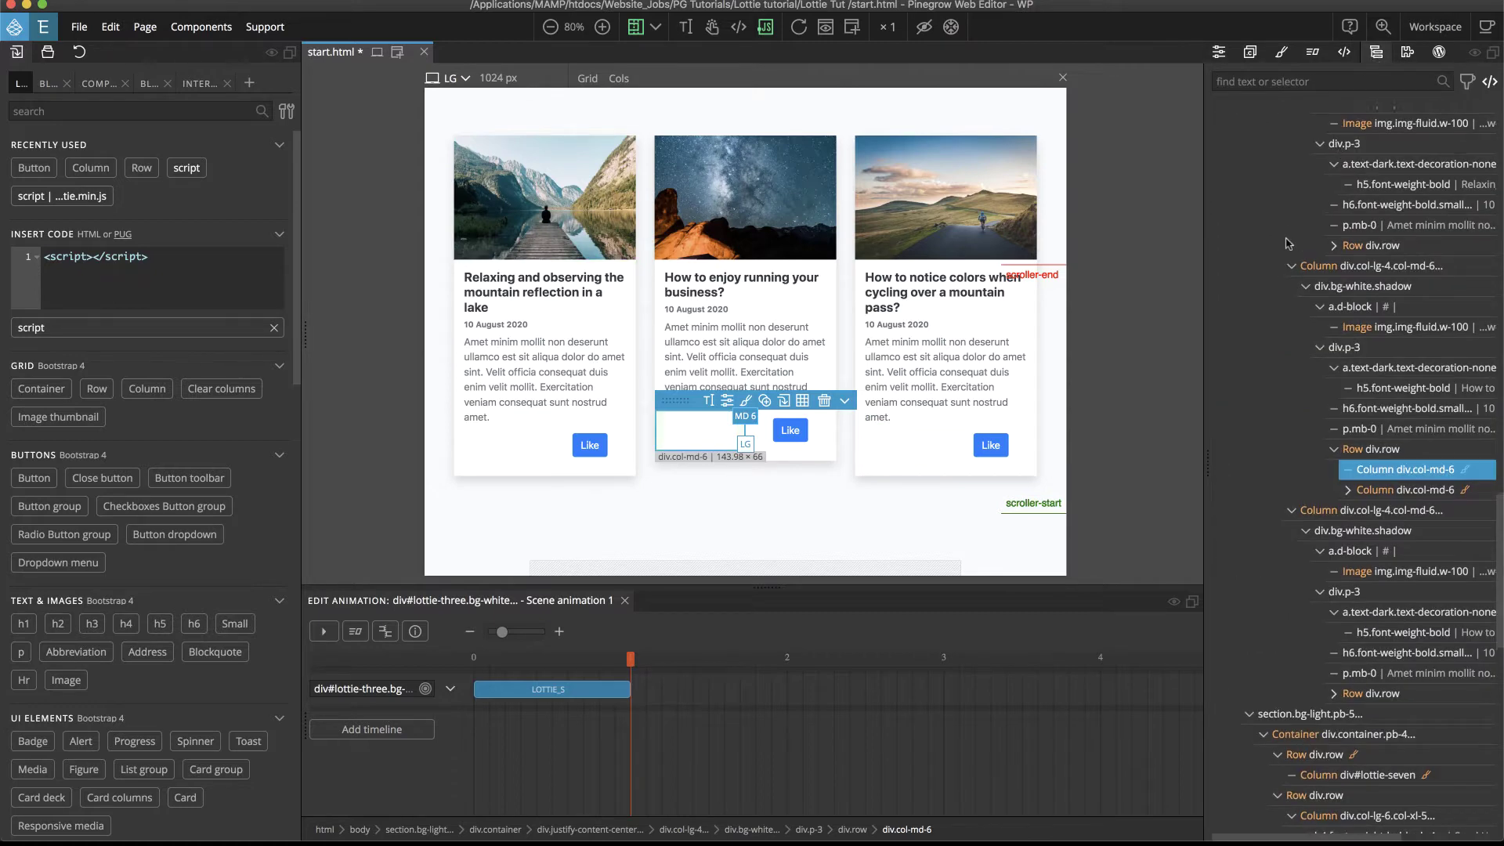
scroll(1292, 235, up, 15)
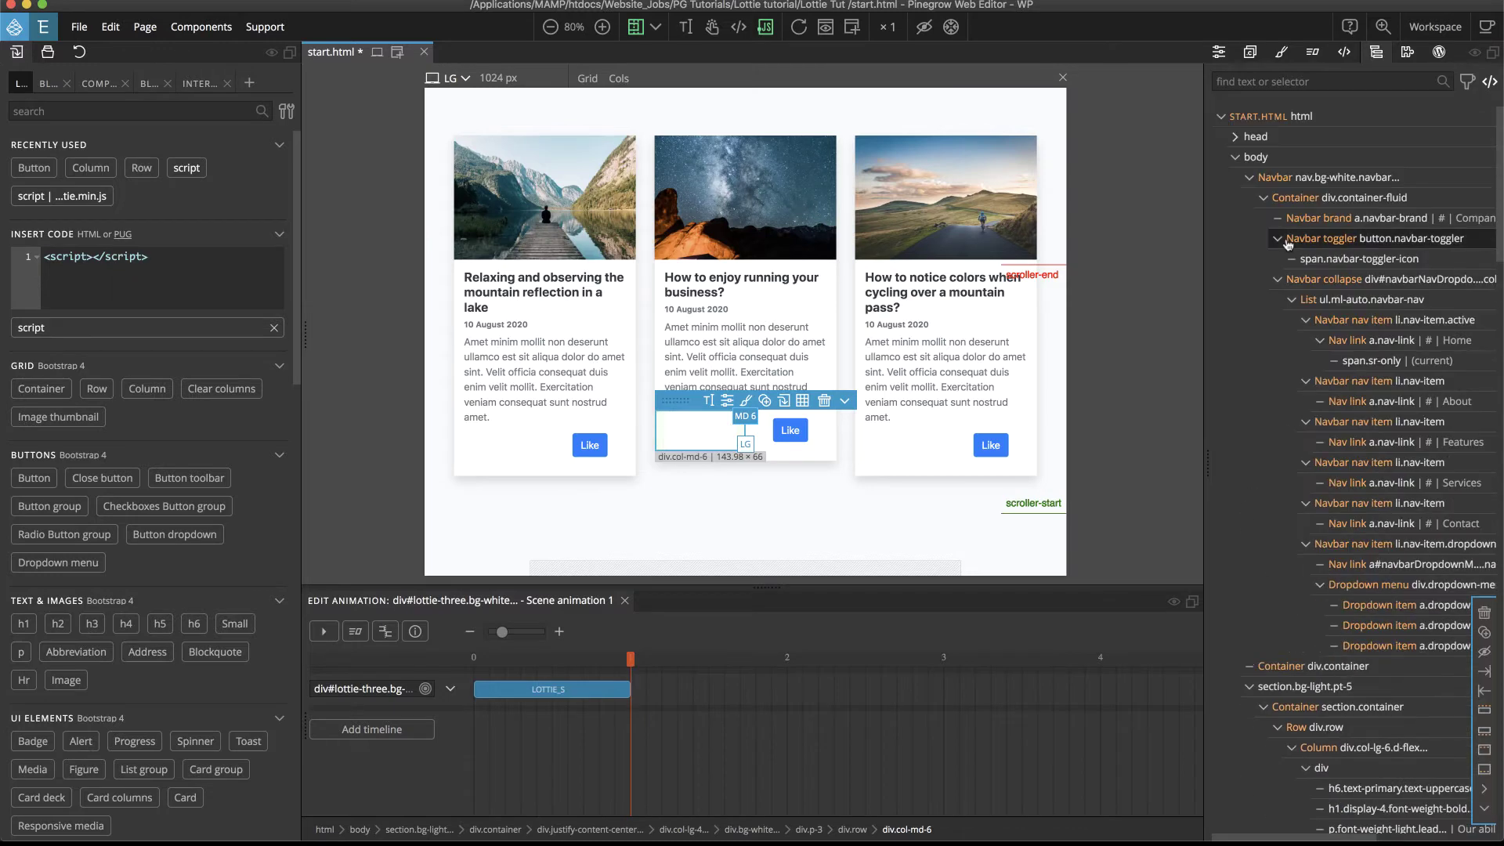
click(1251, 178)
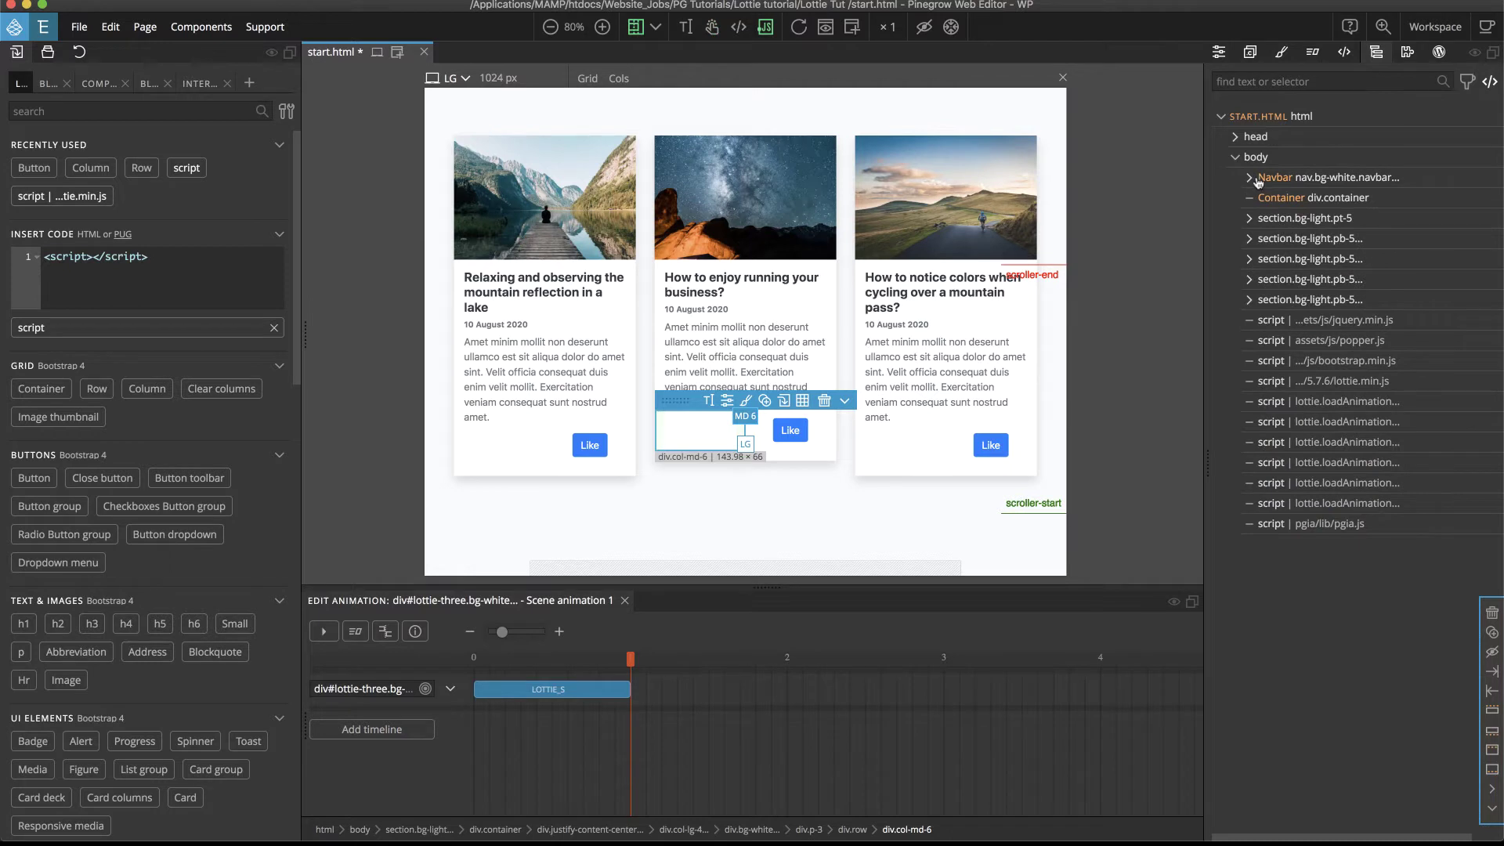
click(1360, 505)
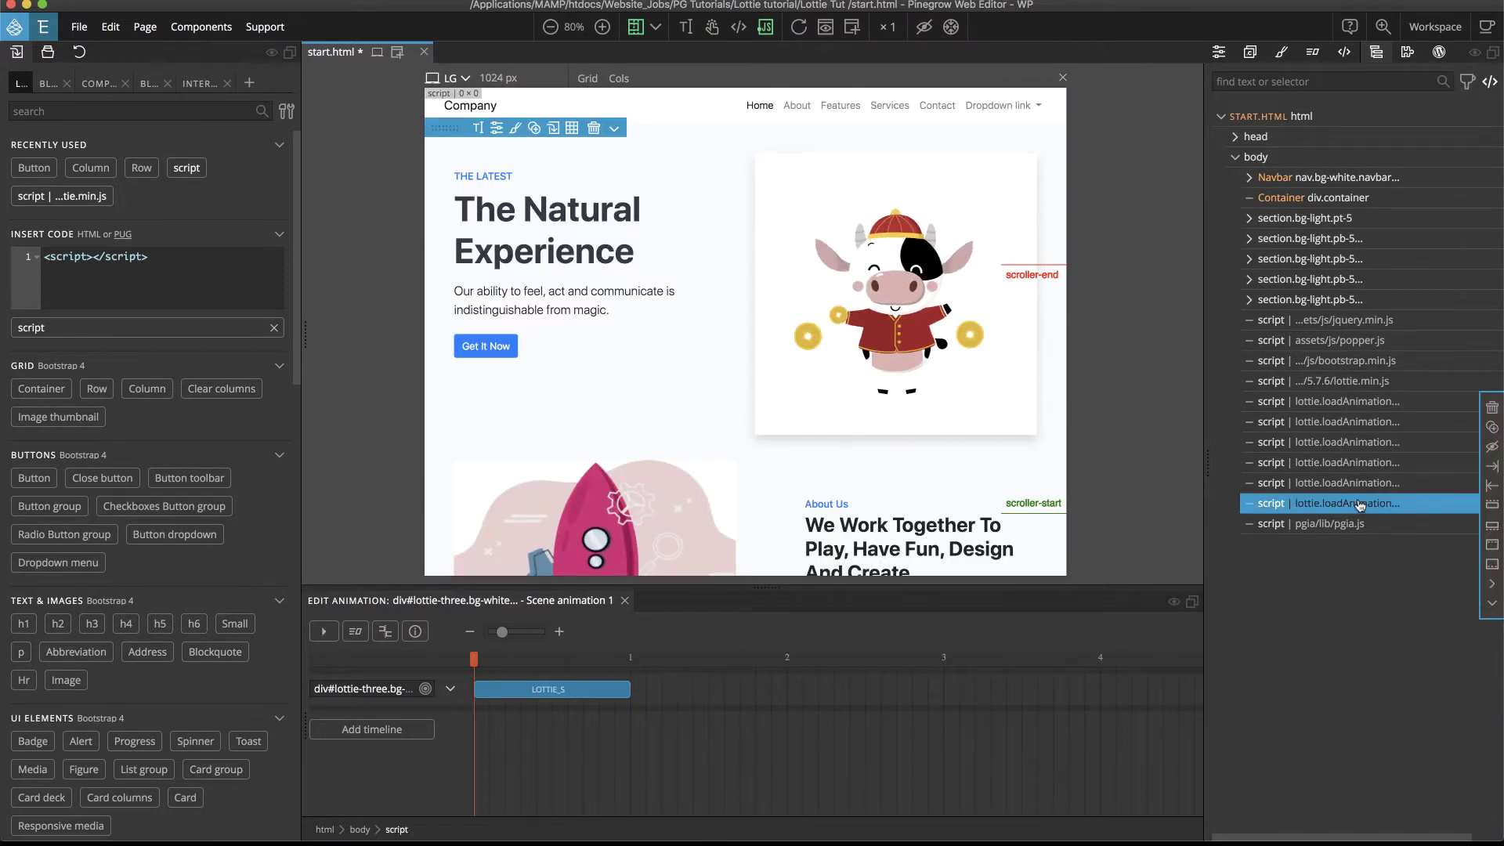
click(1345, 52)
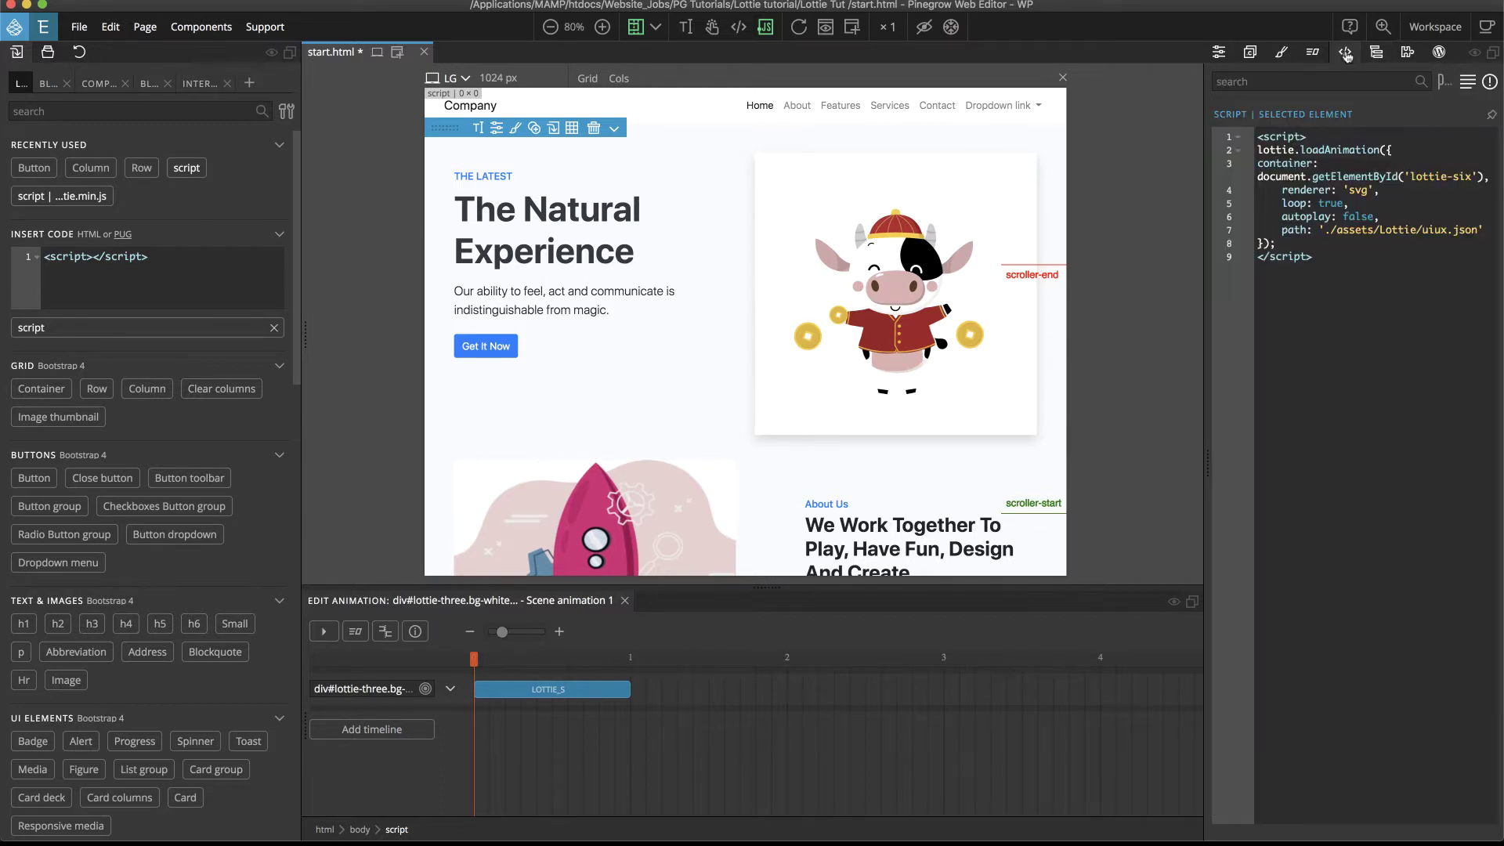
At the script's start, declare let heartAnimation = document.querySelectorAll('[data-interaction="heart"]'); above the lottie.loadAnimation call
click(1318, 136)
key(Return)
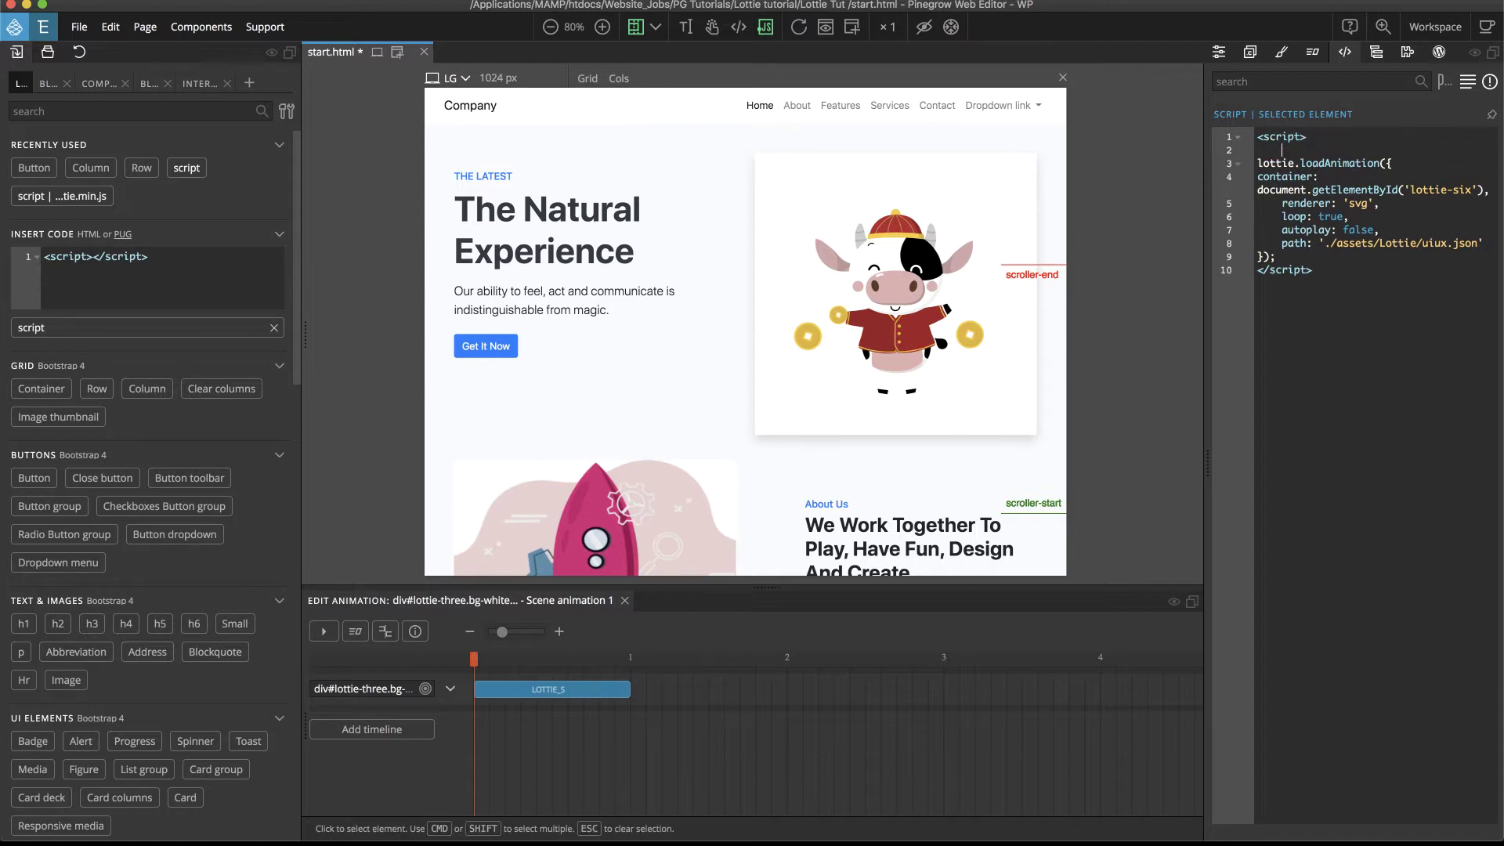
text(let heartAnimation = document)
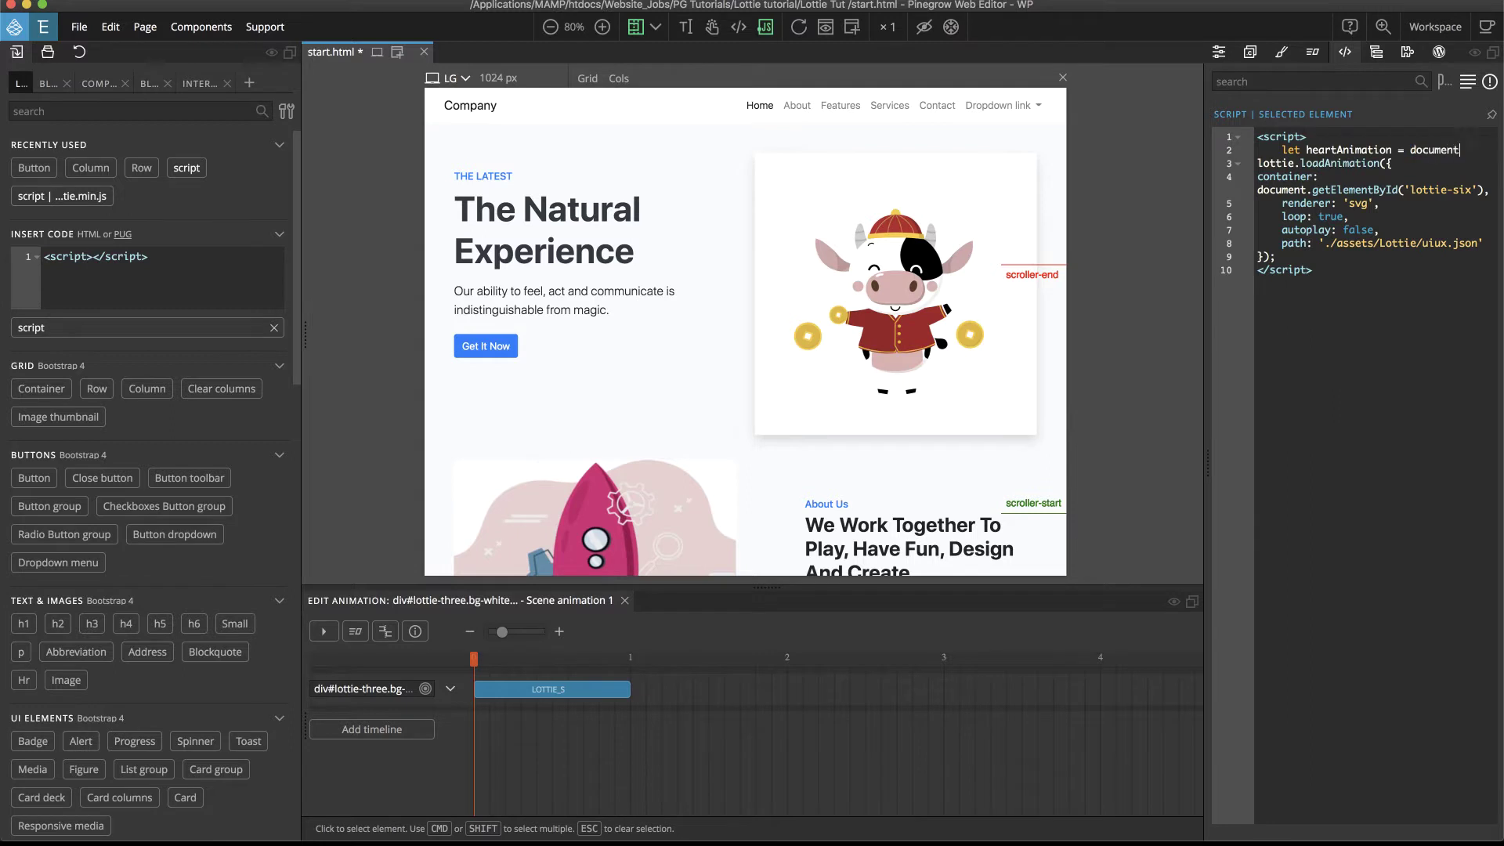
text(.querySelectorAll)
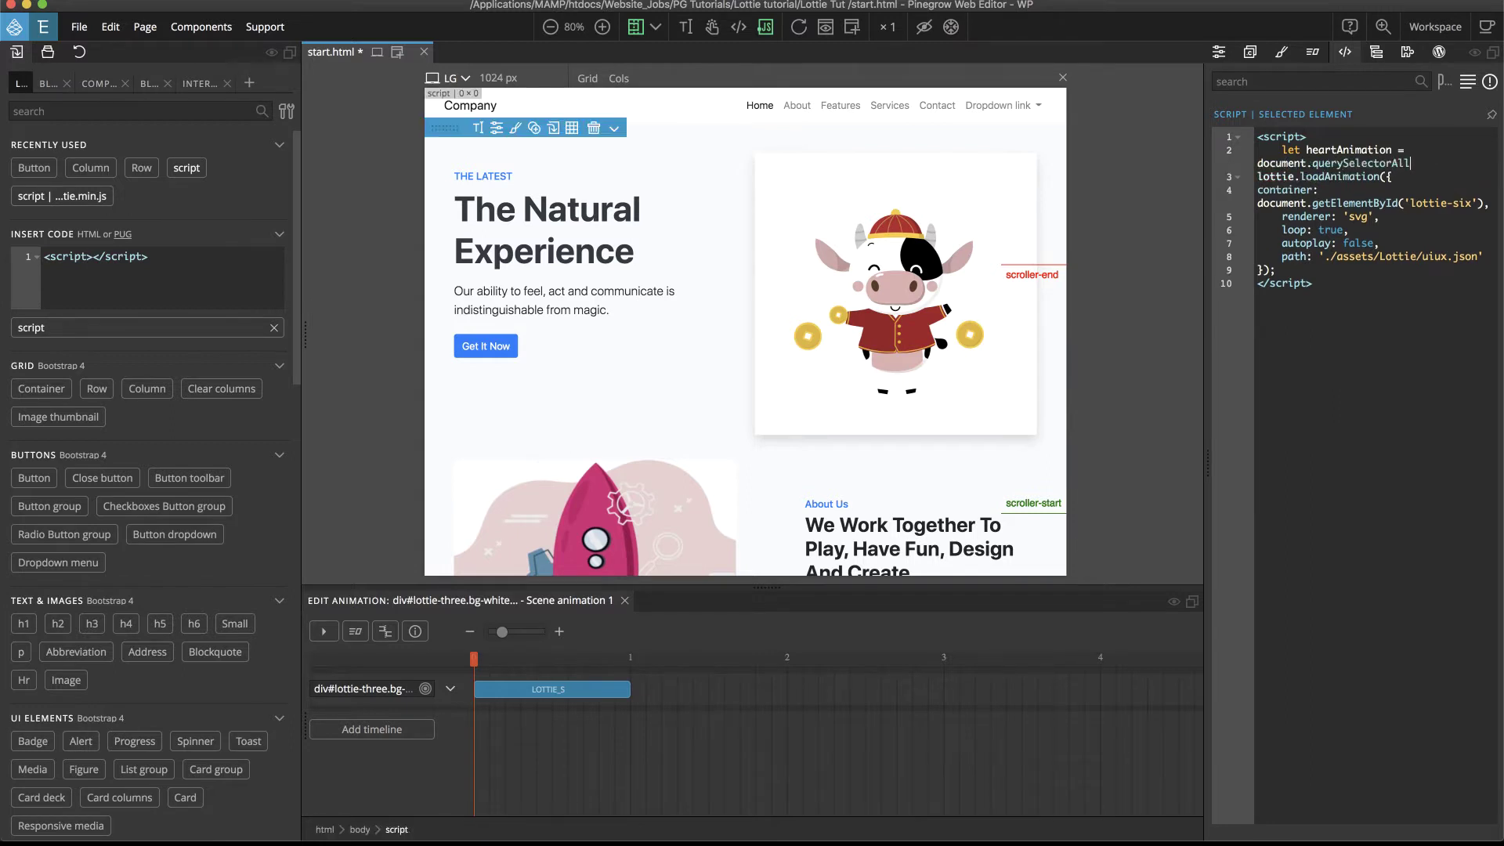
text(('[data-interaction="heart"');)
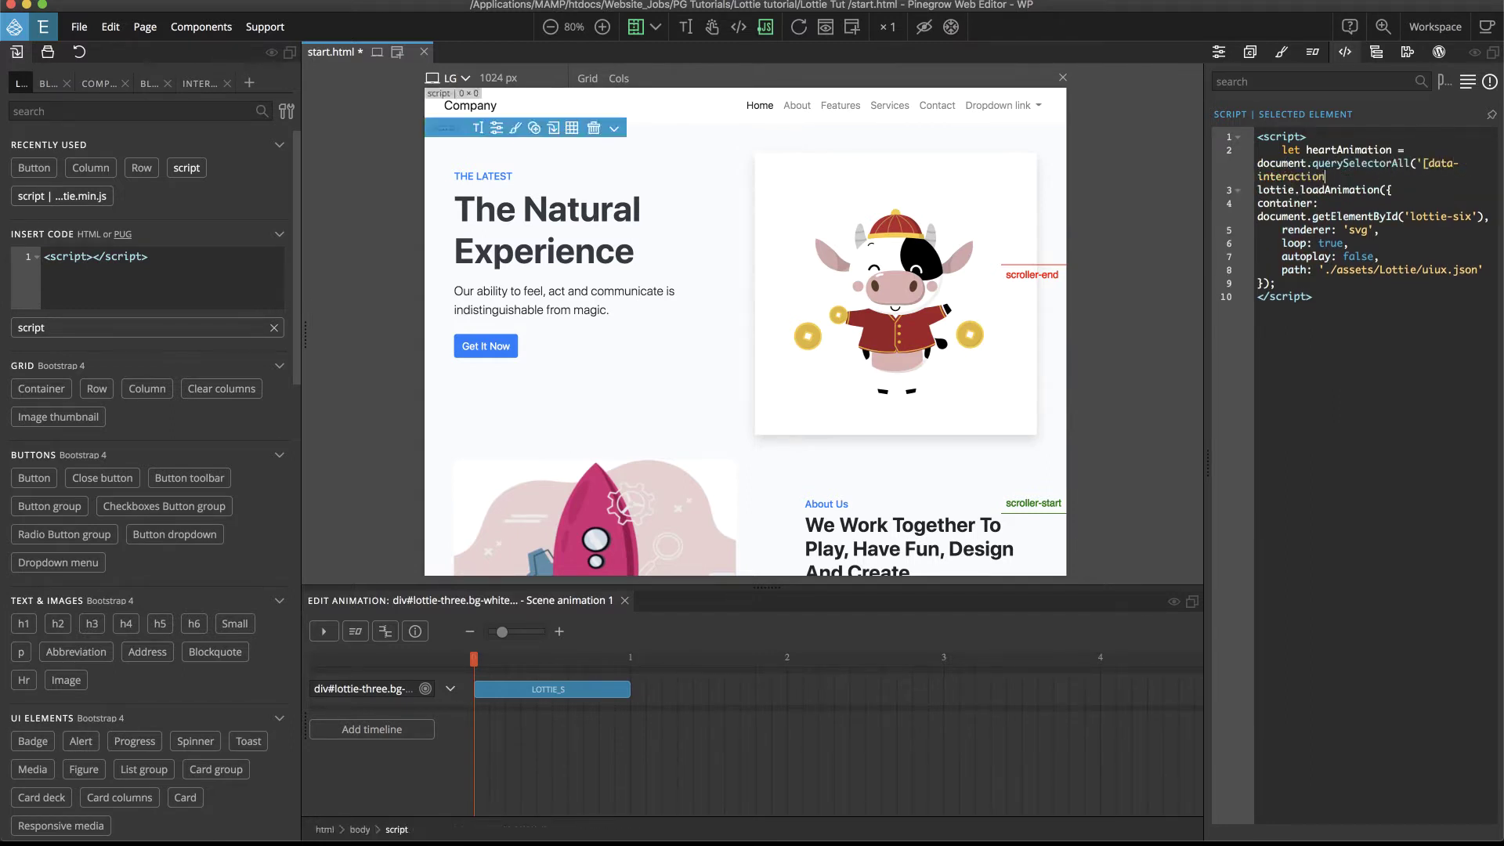
click(1331, 176)
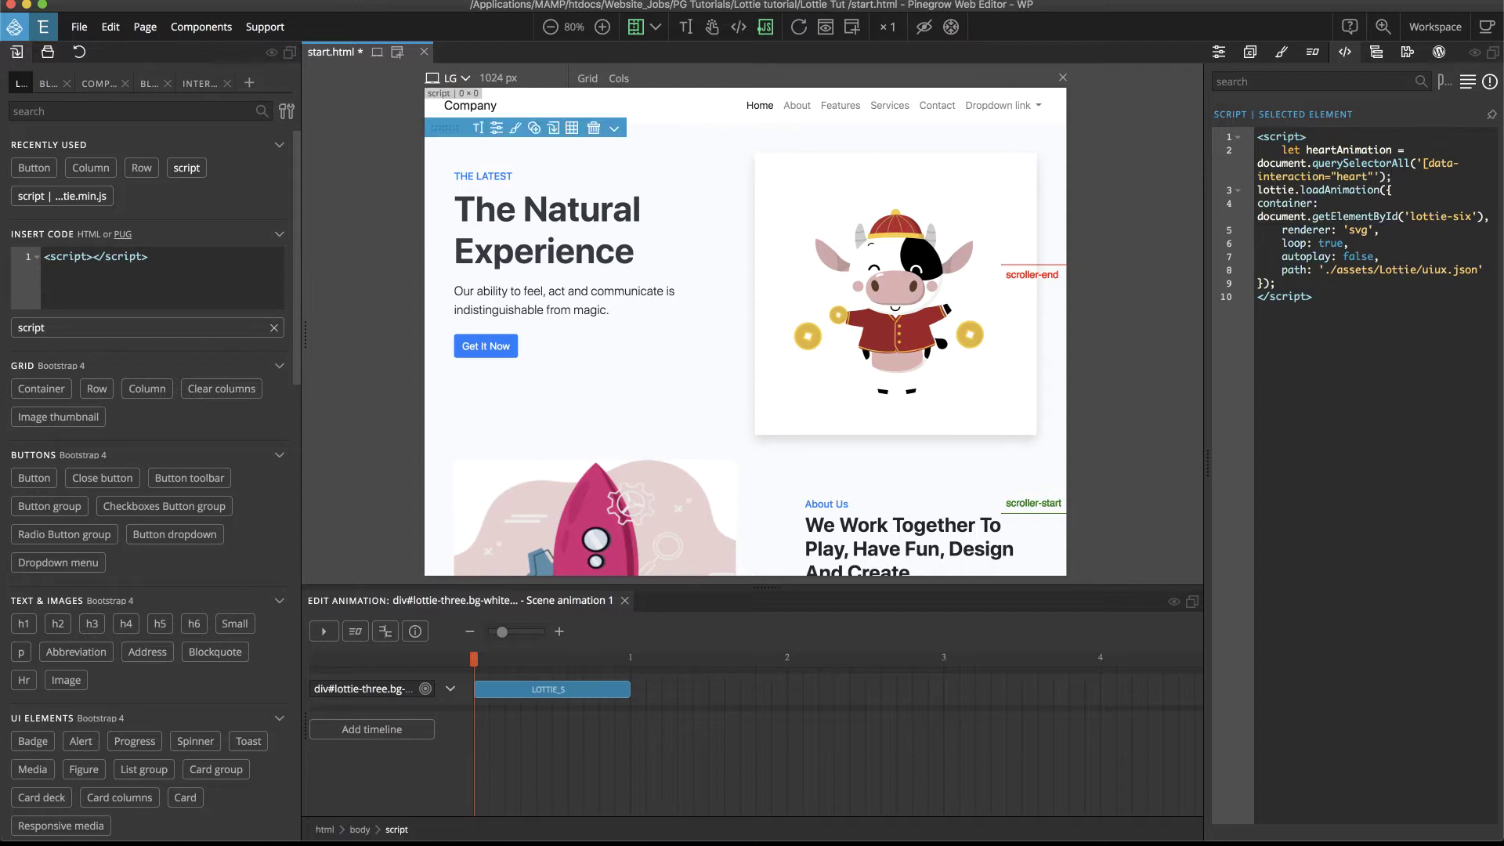
click(1379, 176)
text(])
Open a loop below the declaration with heartAnimation.forEach((element) => {
click(1384, 177)
key(Return)
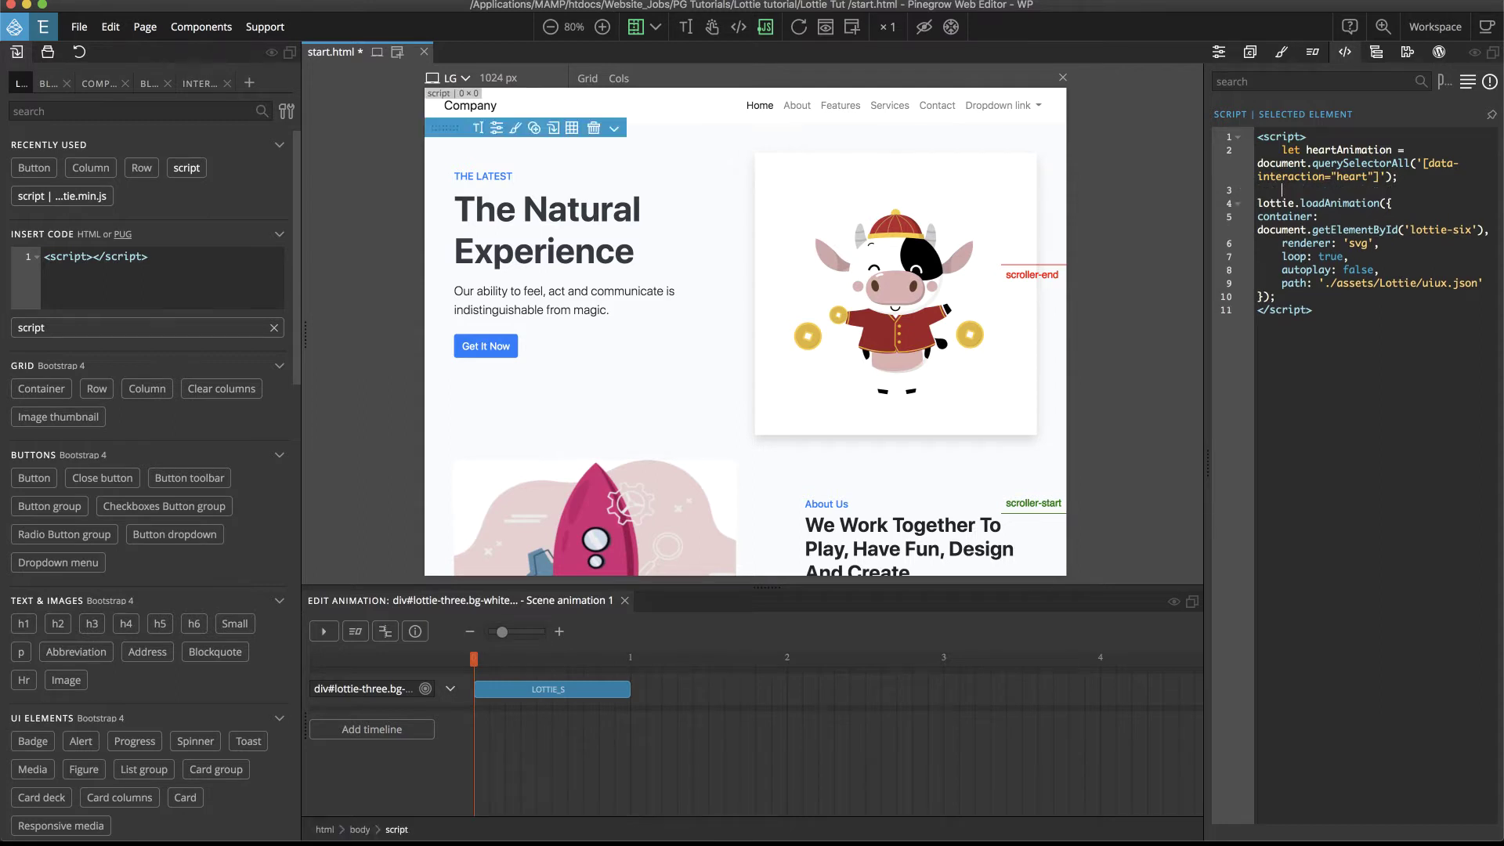
text(heartAnimation.)
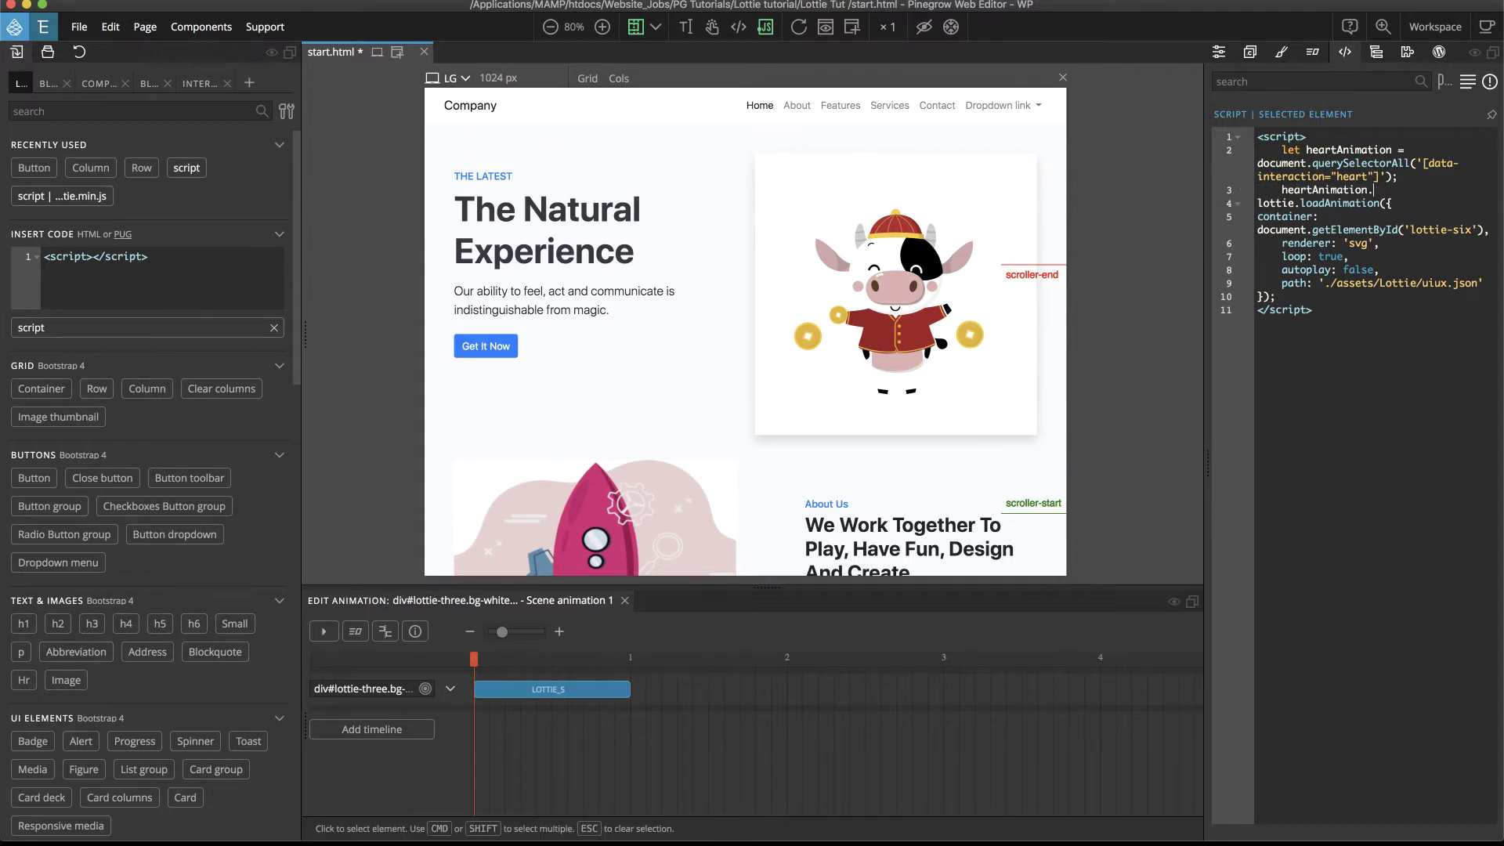
text(forEach((element) => {)
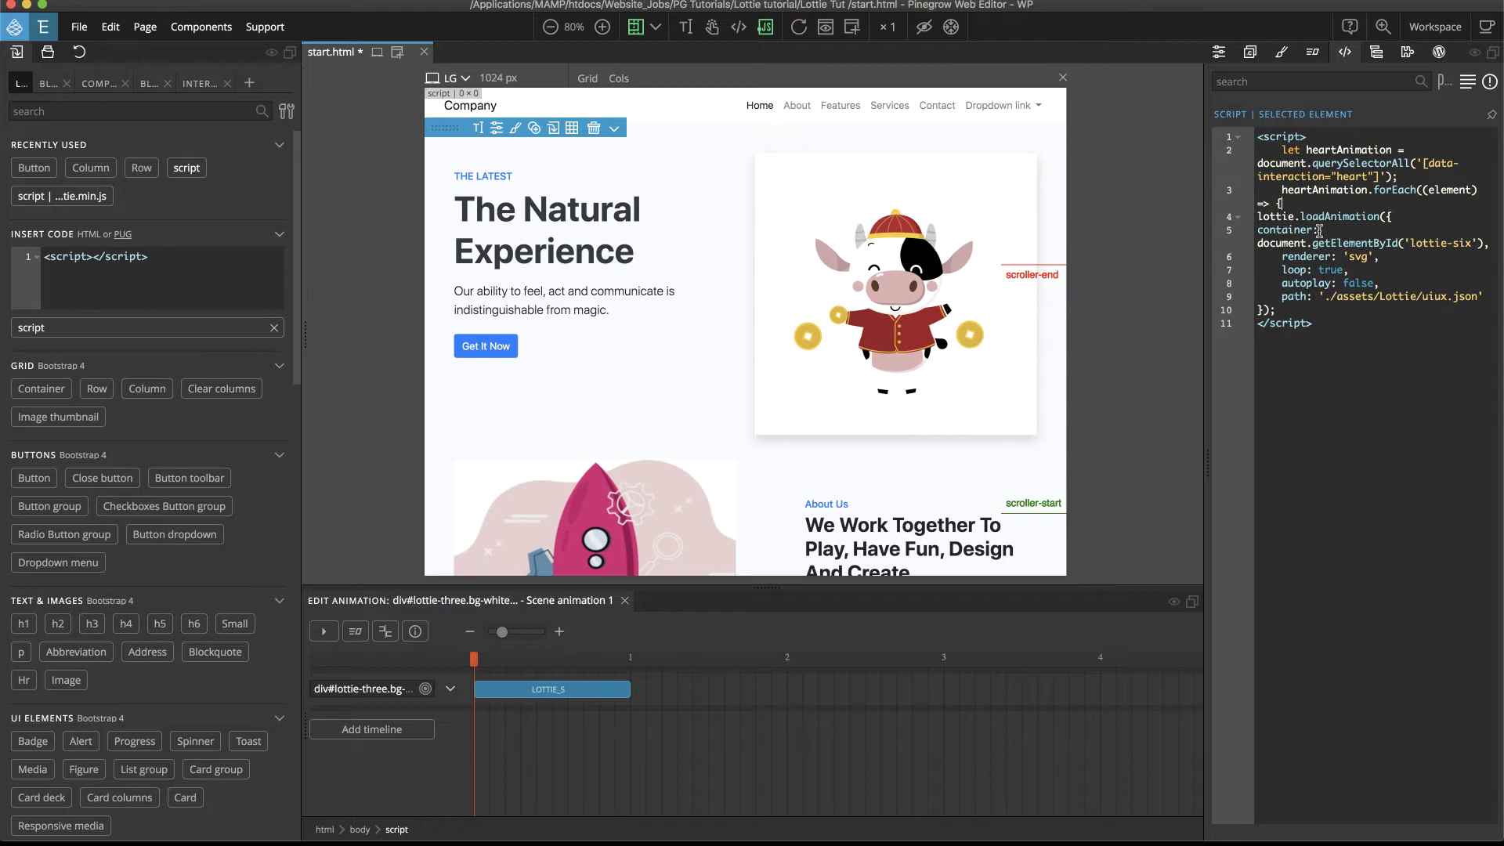
Replace the getElementById container value in the loadAnimation call with element
drag(1321, 231, 1492, 243)
key(BackSpace)
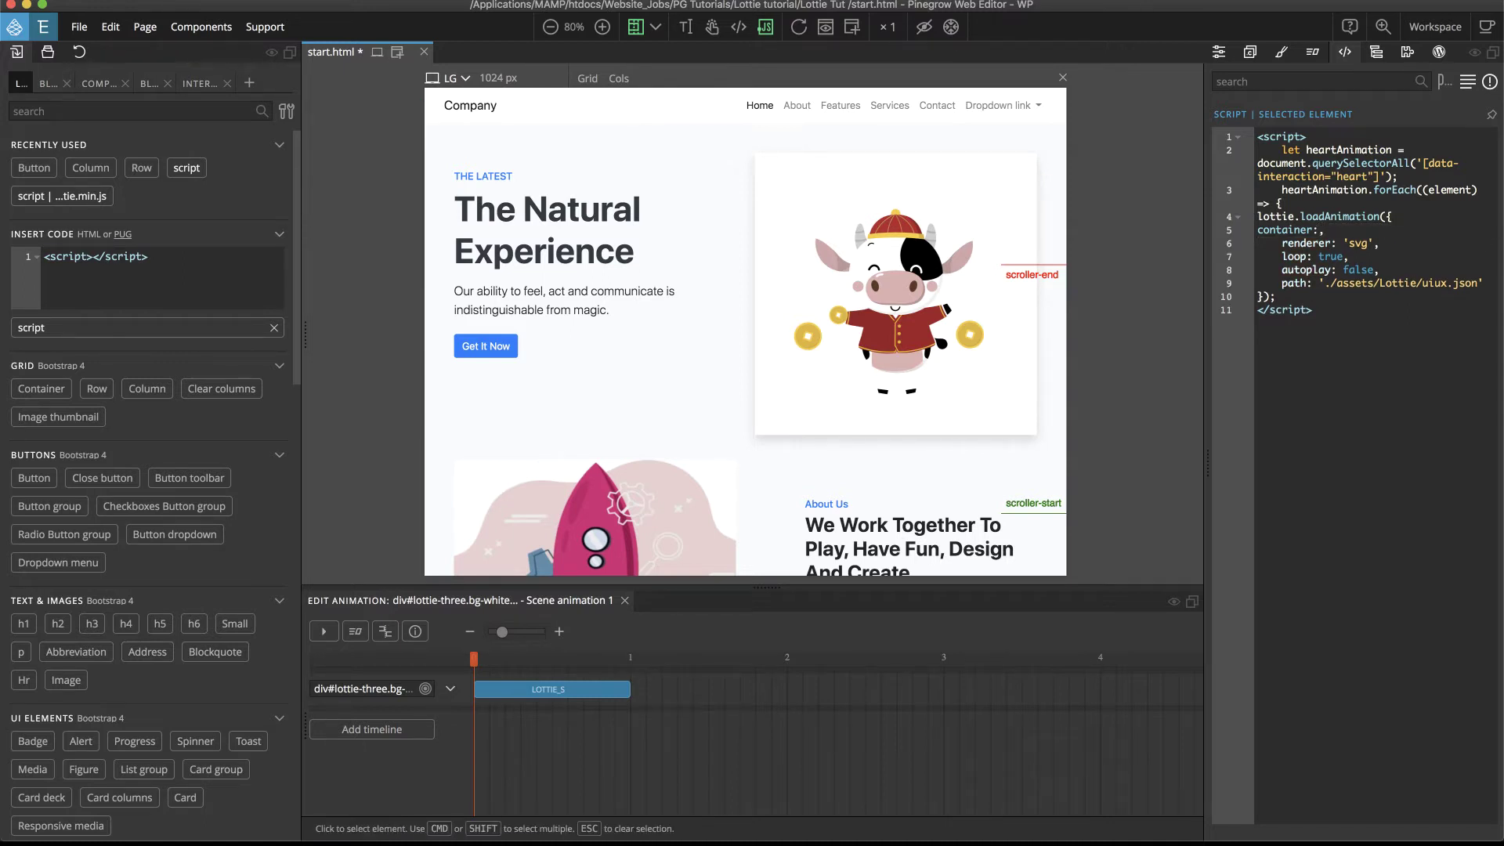
click(1320, 230)
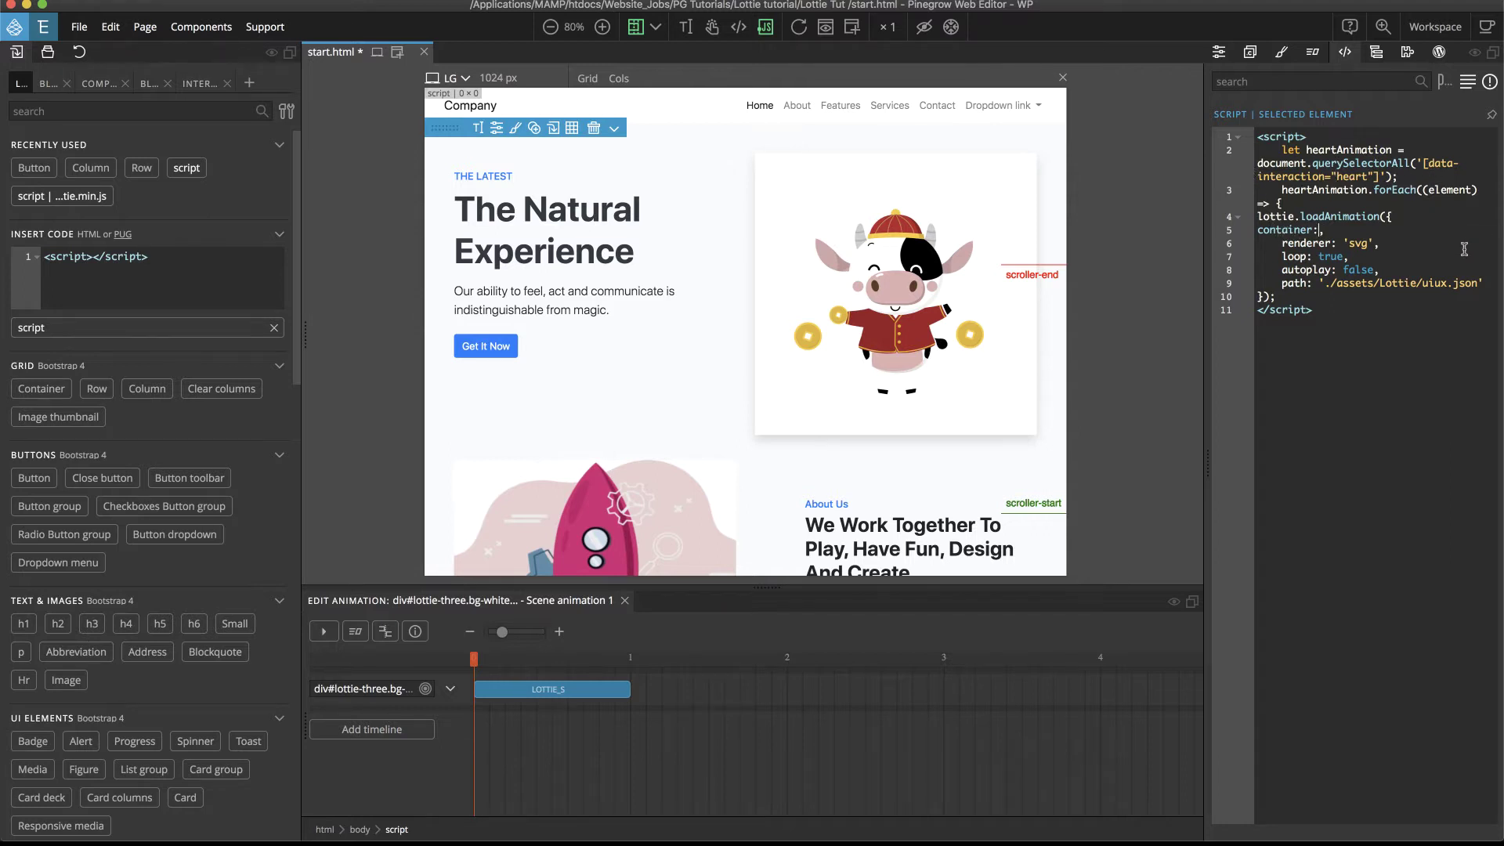
text(element)
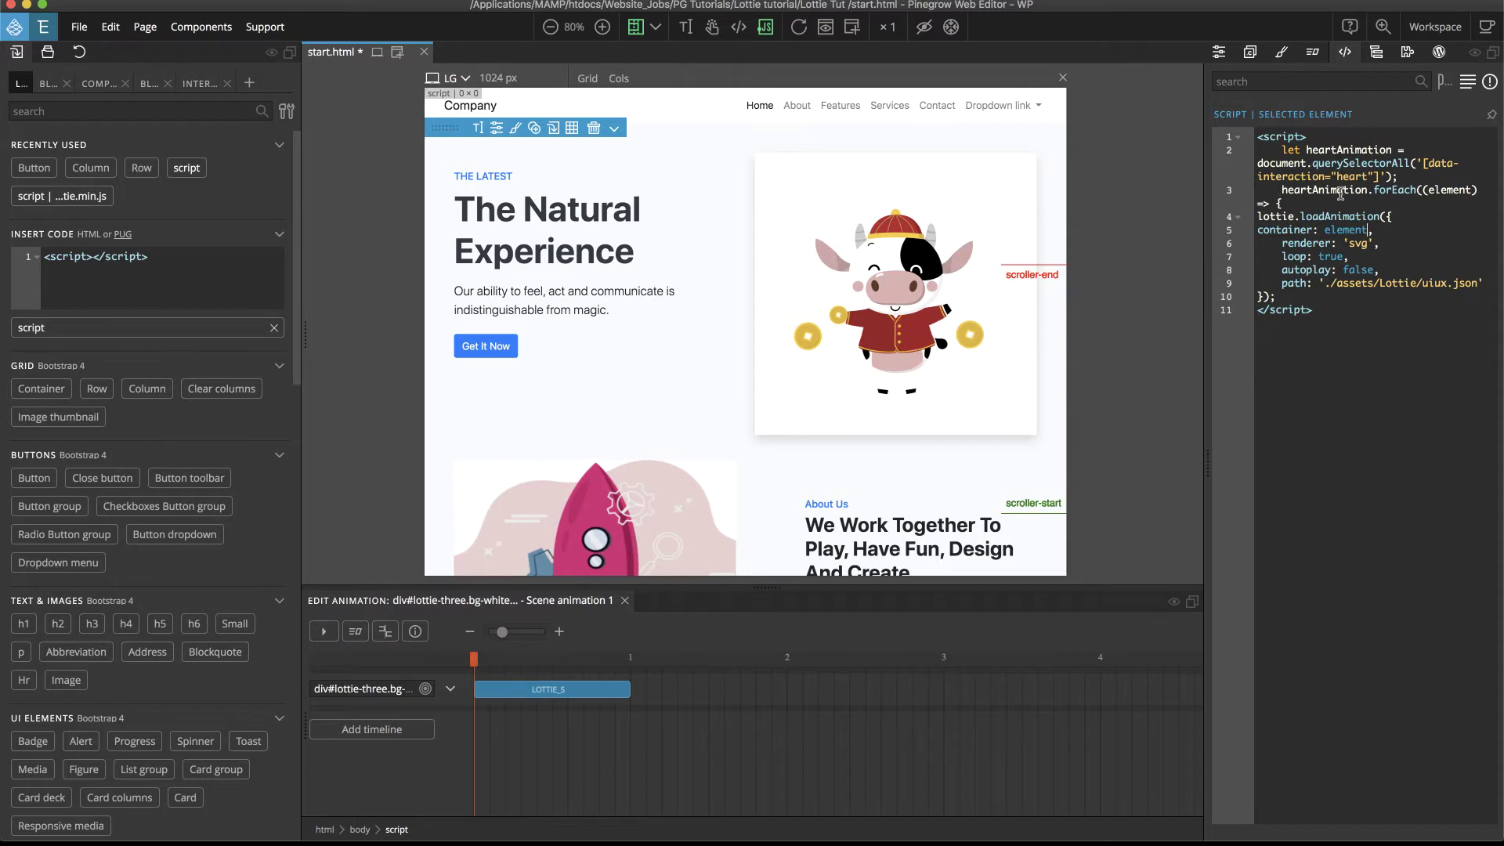
click(1367, 230)
Change the animation's path to './assets/Lottie/heart.json'
click(1448, 284)
key(BackSpace)
key(BackSpace)
key(BackSpace)
key(BackSpace)
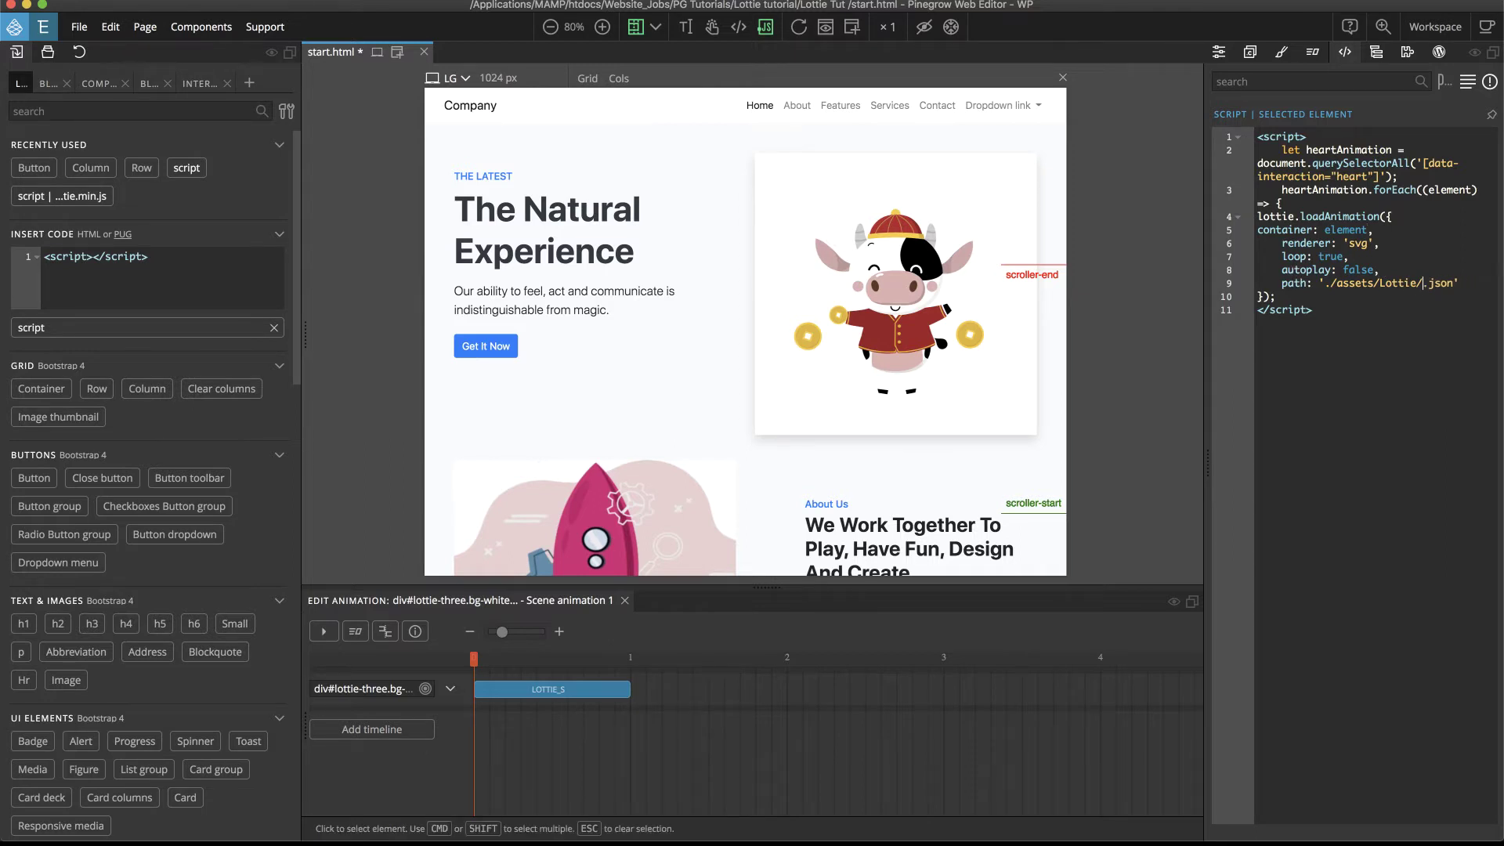
text(heart)
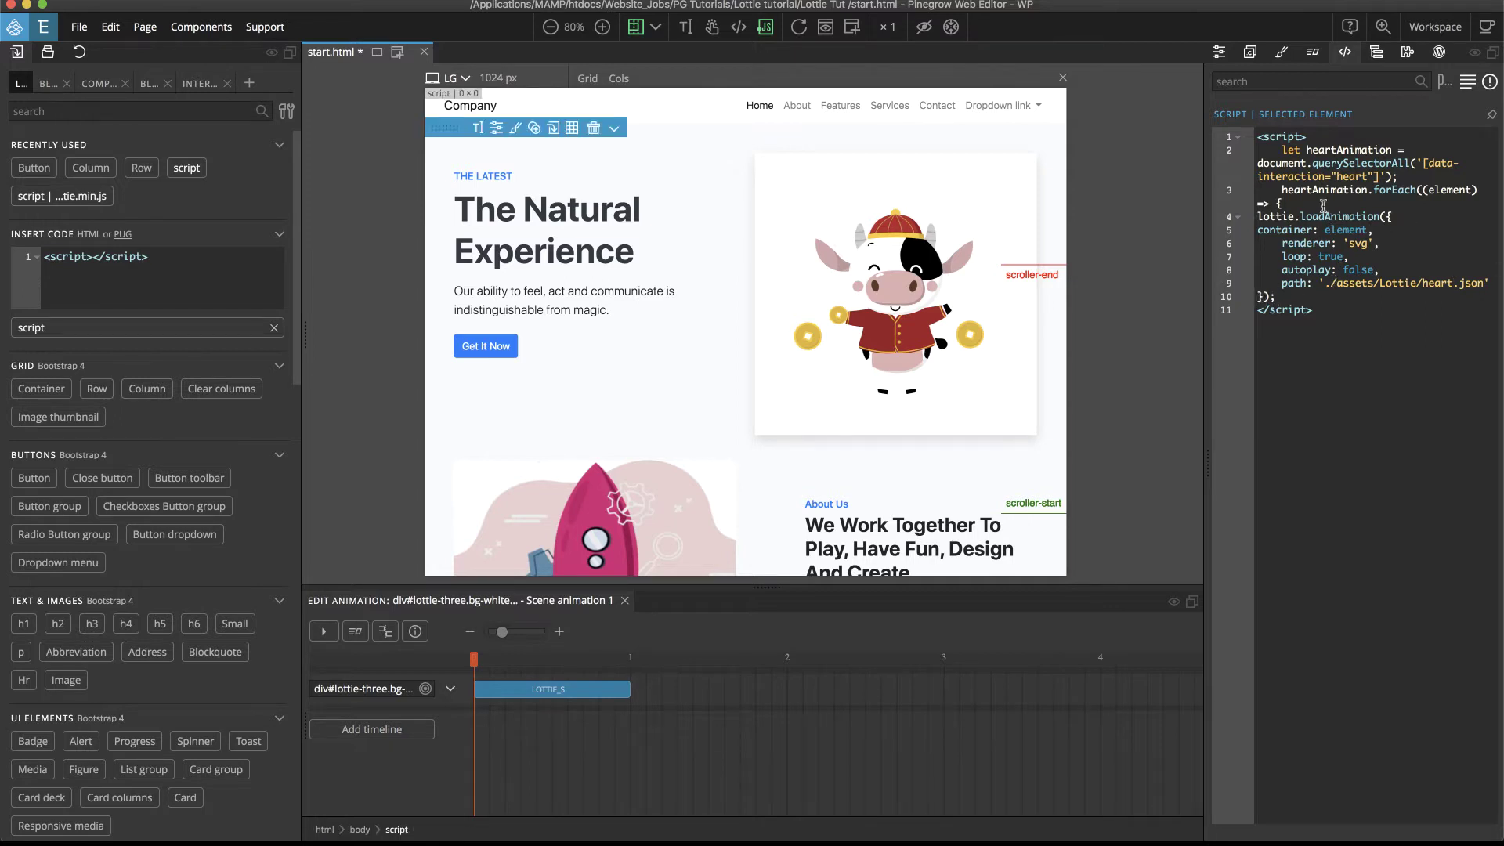
Close the forEach loop with }); on a new line after the loadAnimation call
click(1277, 296)
key(Return)
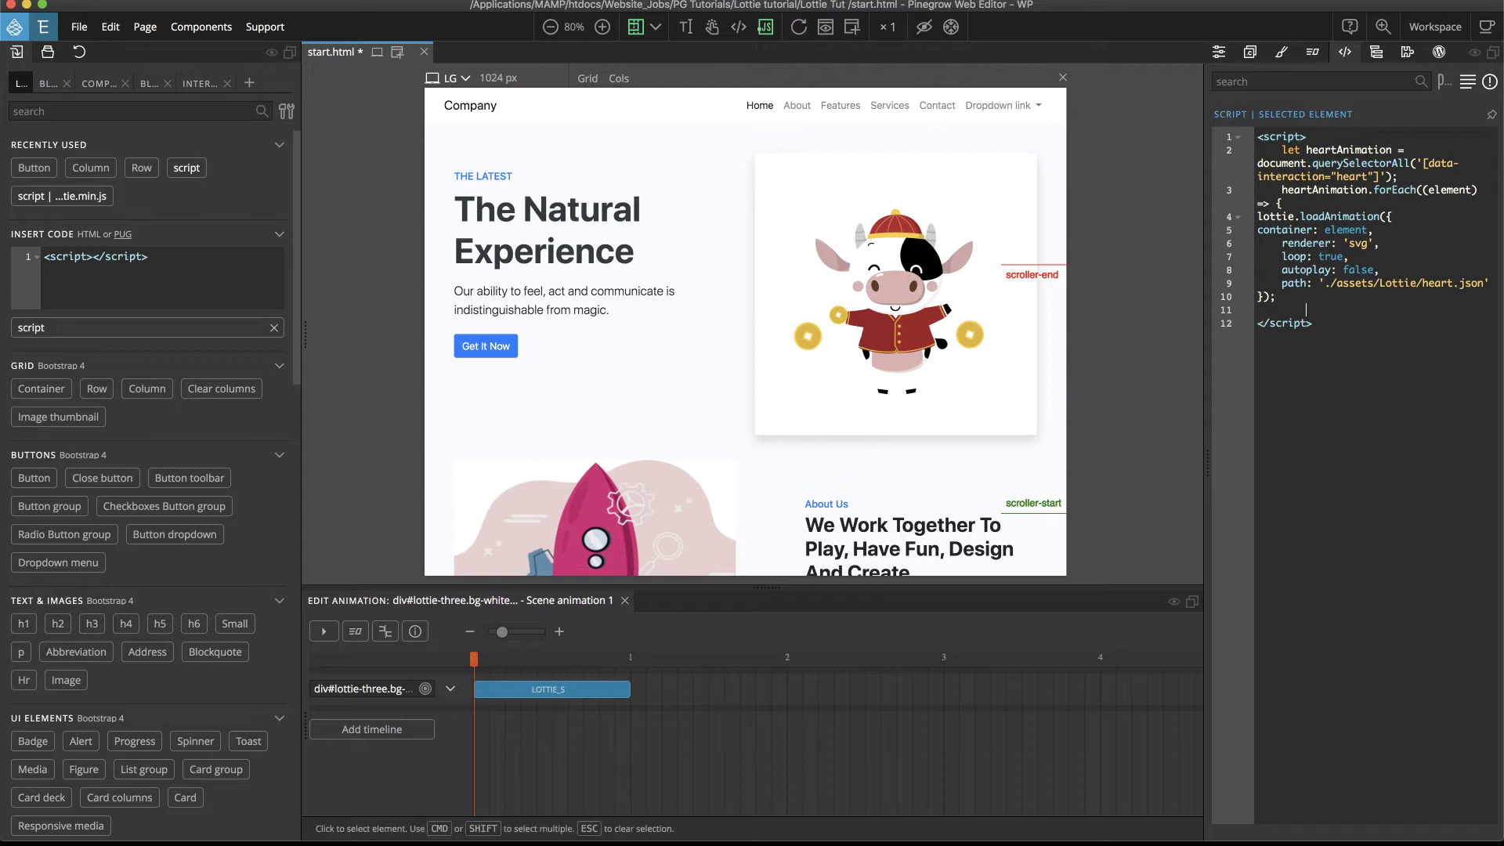
text(})
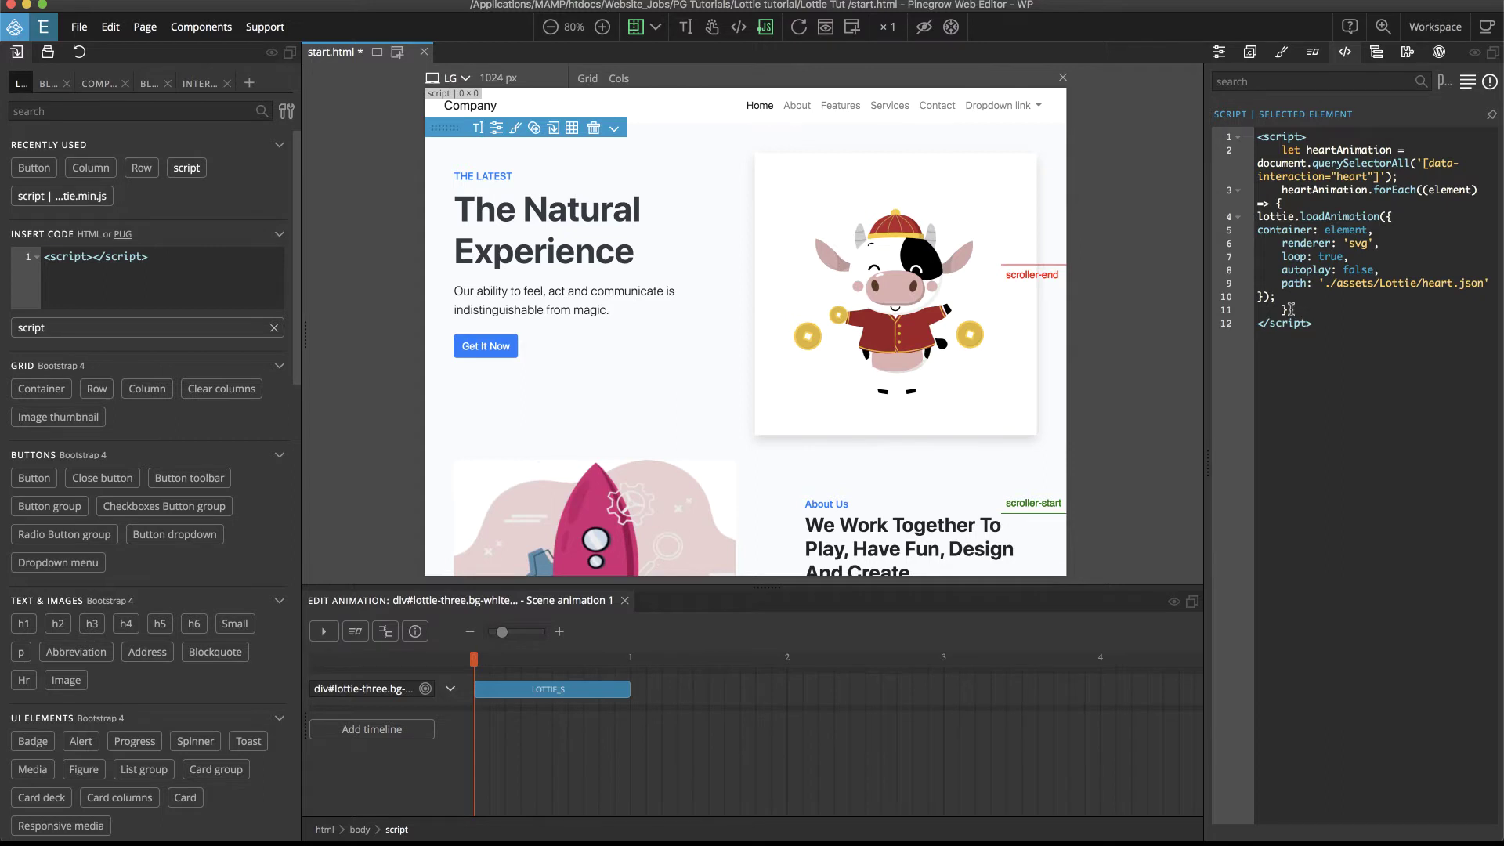
text();)
Reload the page and check the heart animation area in the three blog cards
click(798, 27)
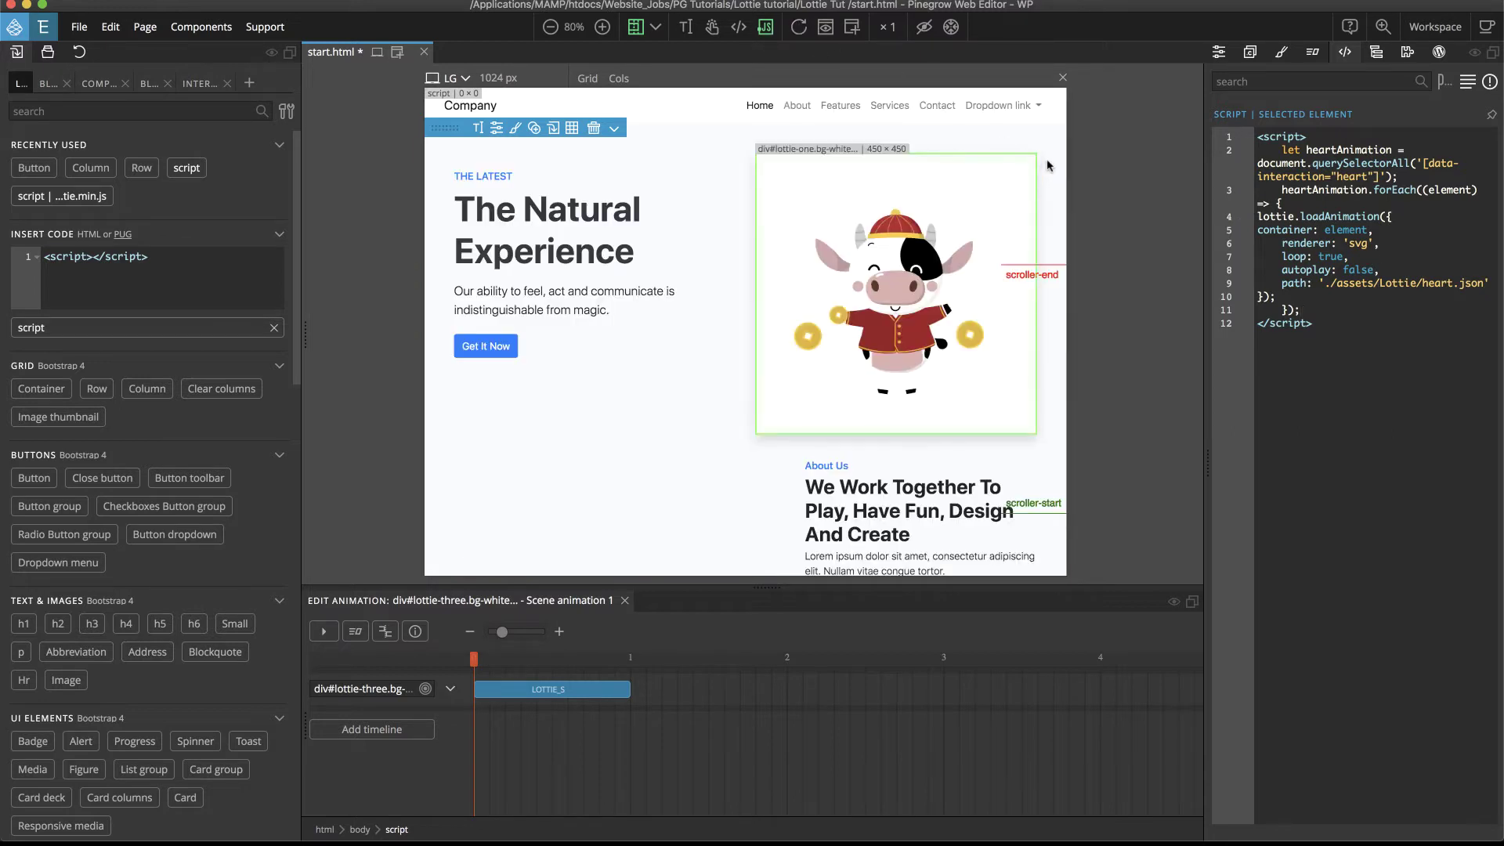
scroll(1048, 165, down, 10)
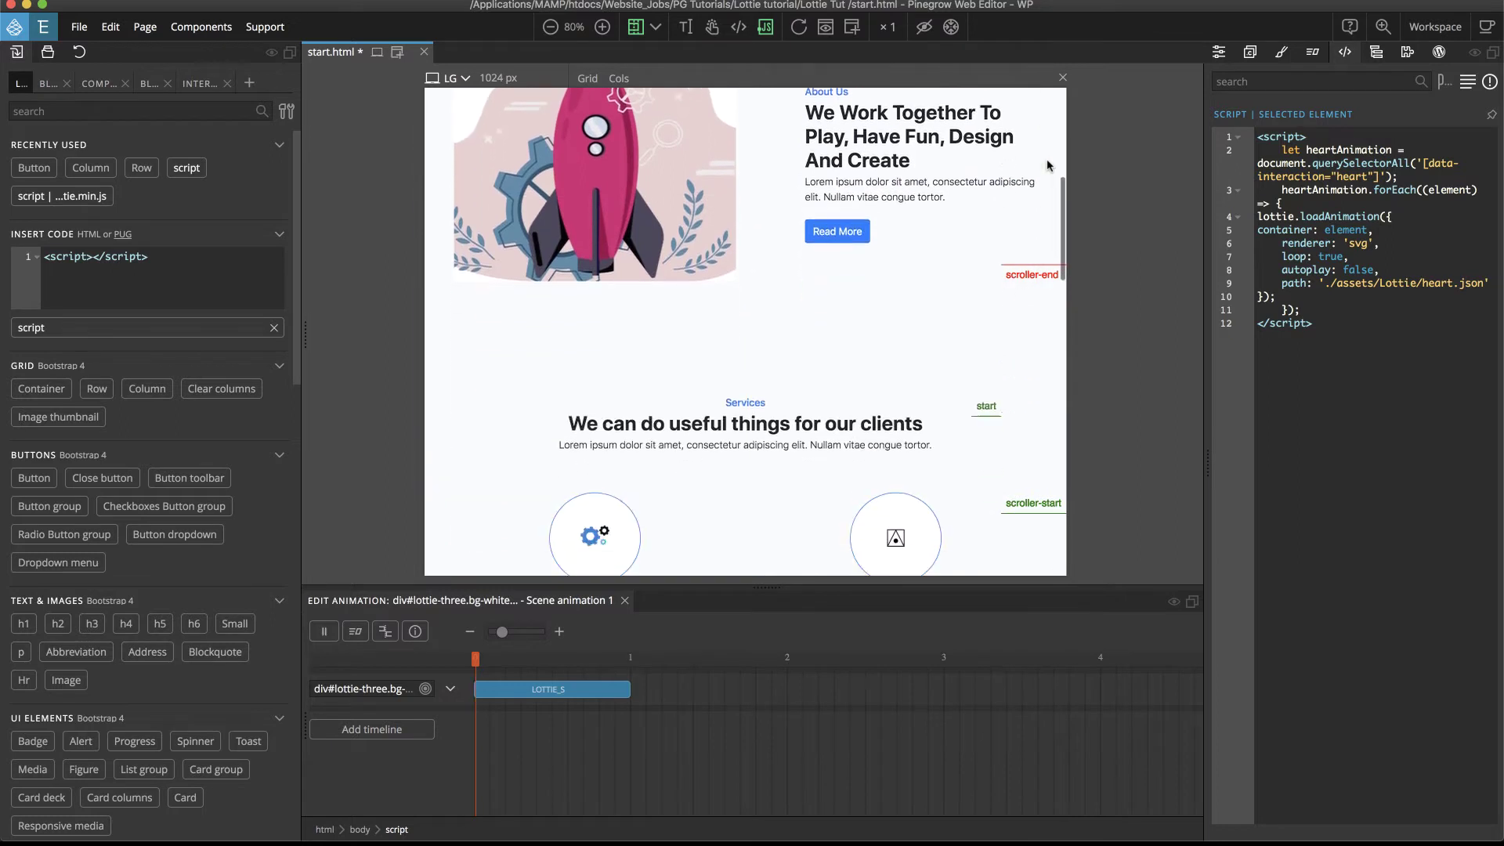
scroll(1048, 165, down, 10)
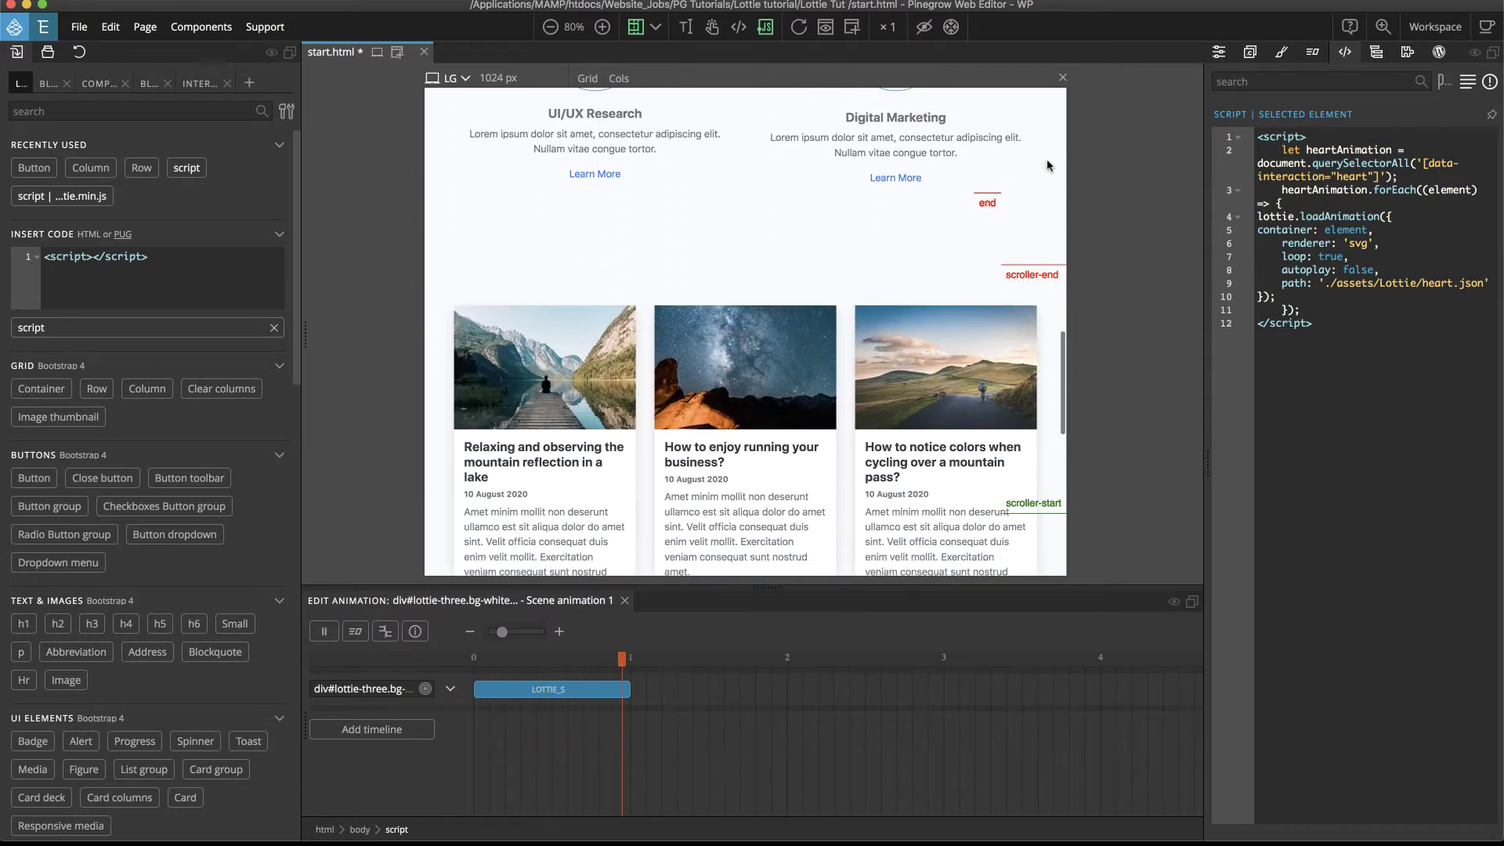
scroll(1048, 165, down, 2)
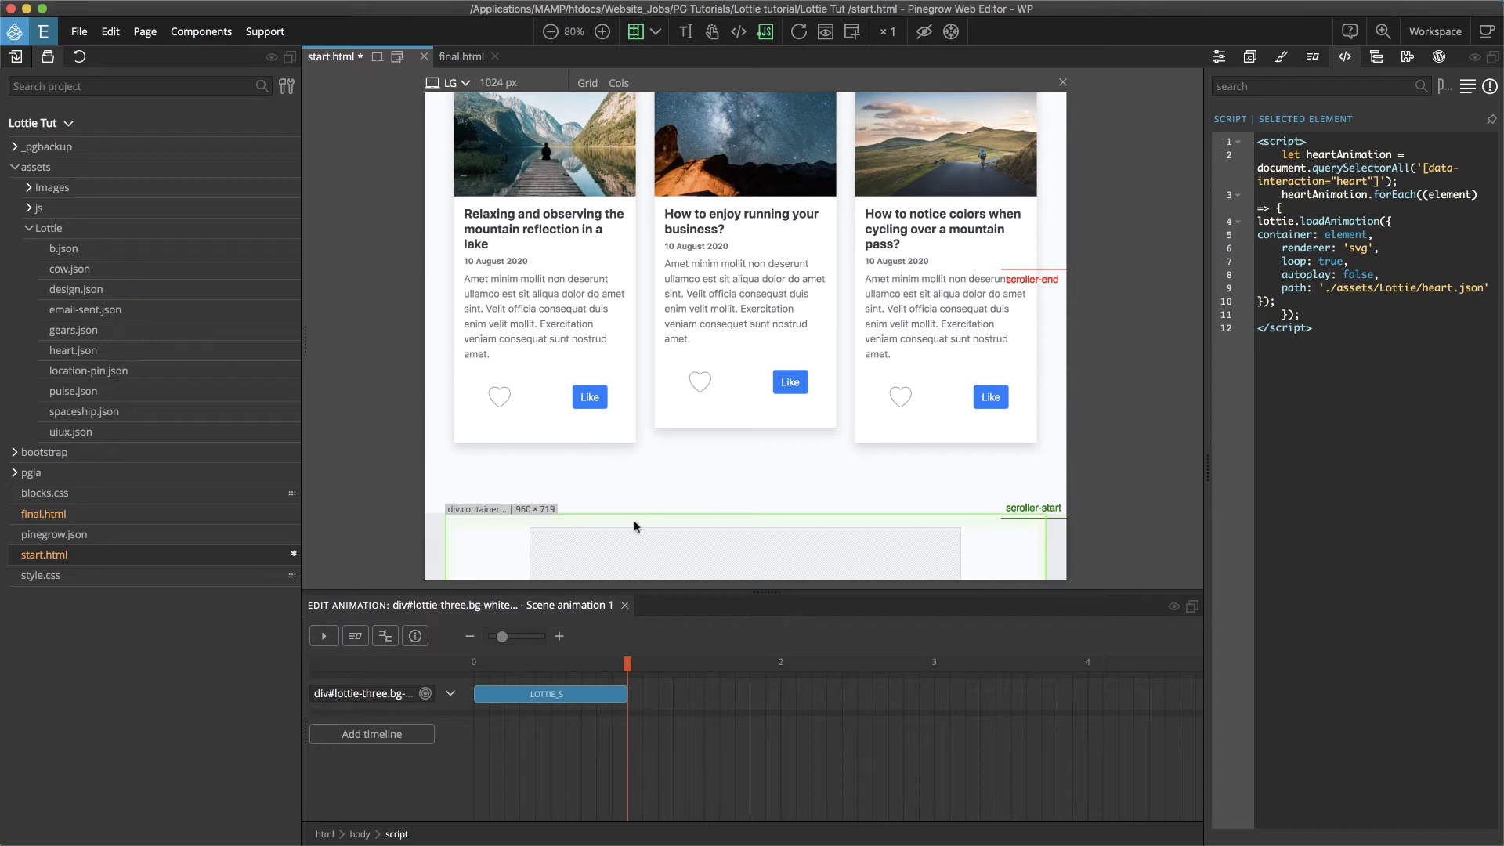
Add a data-interaction attribute with the value "like" to the first card's Like button
click(590, 399)
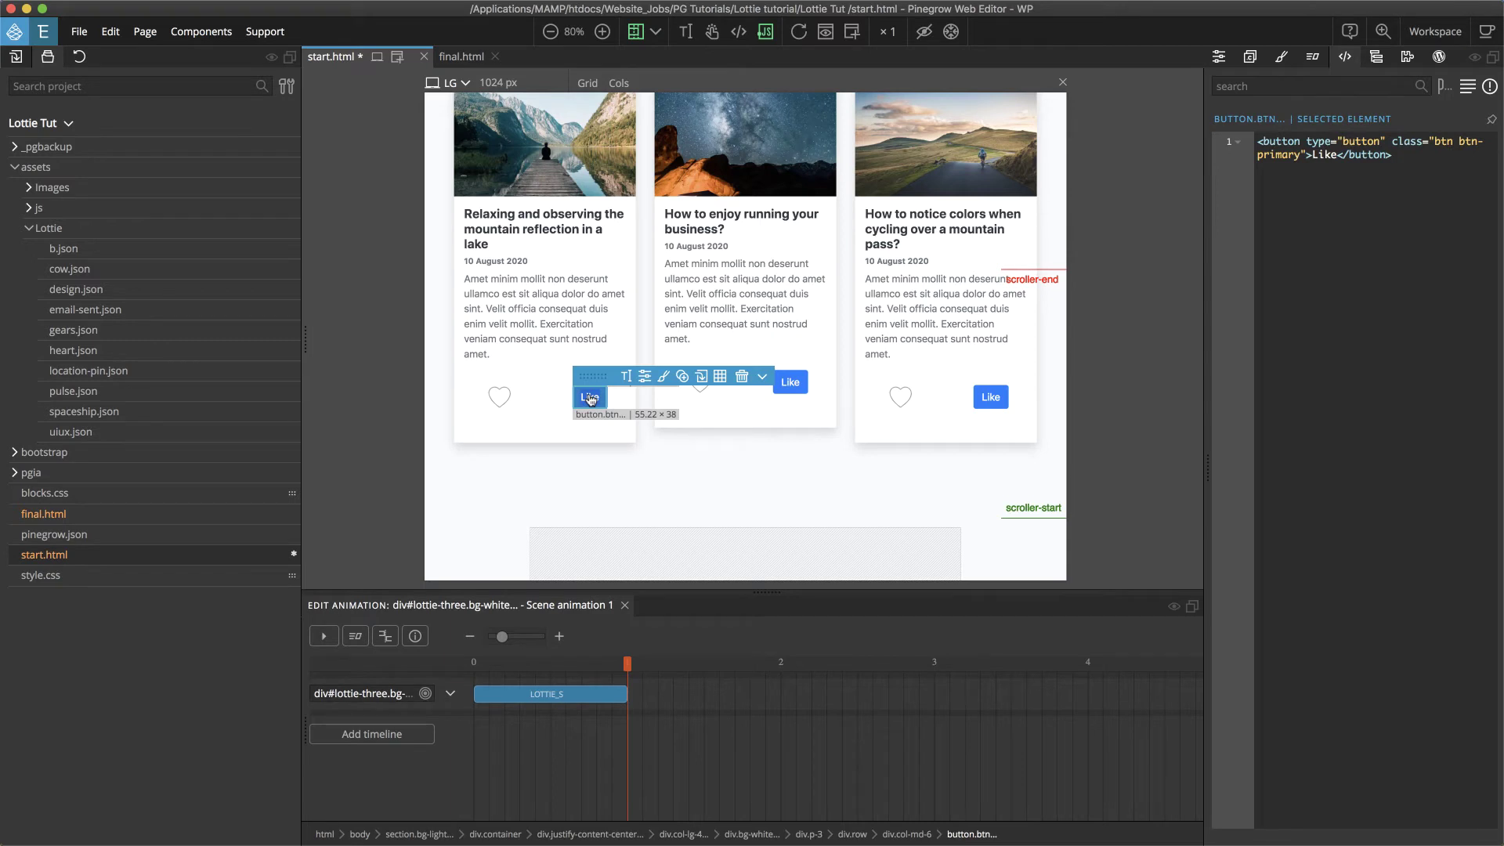
click(1222, 59)
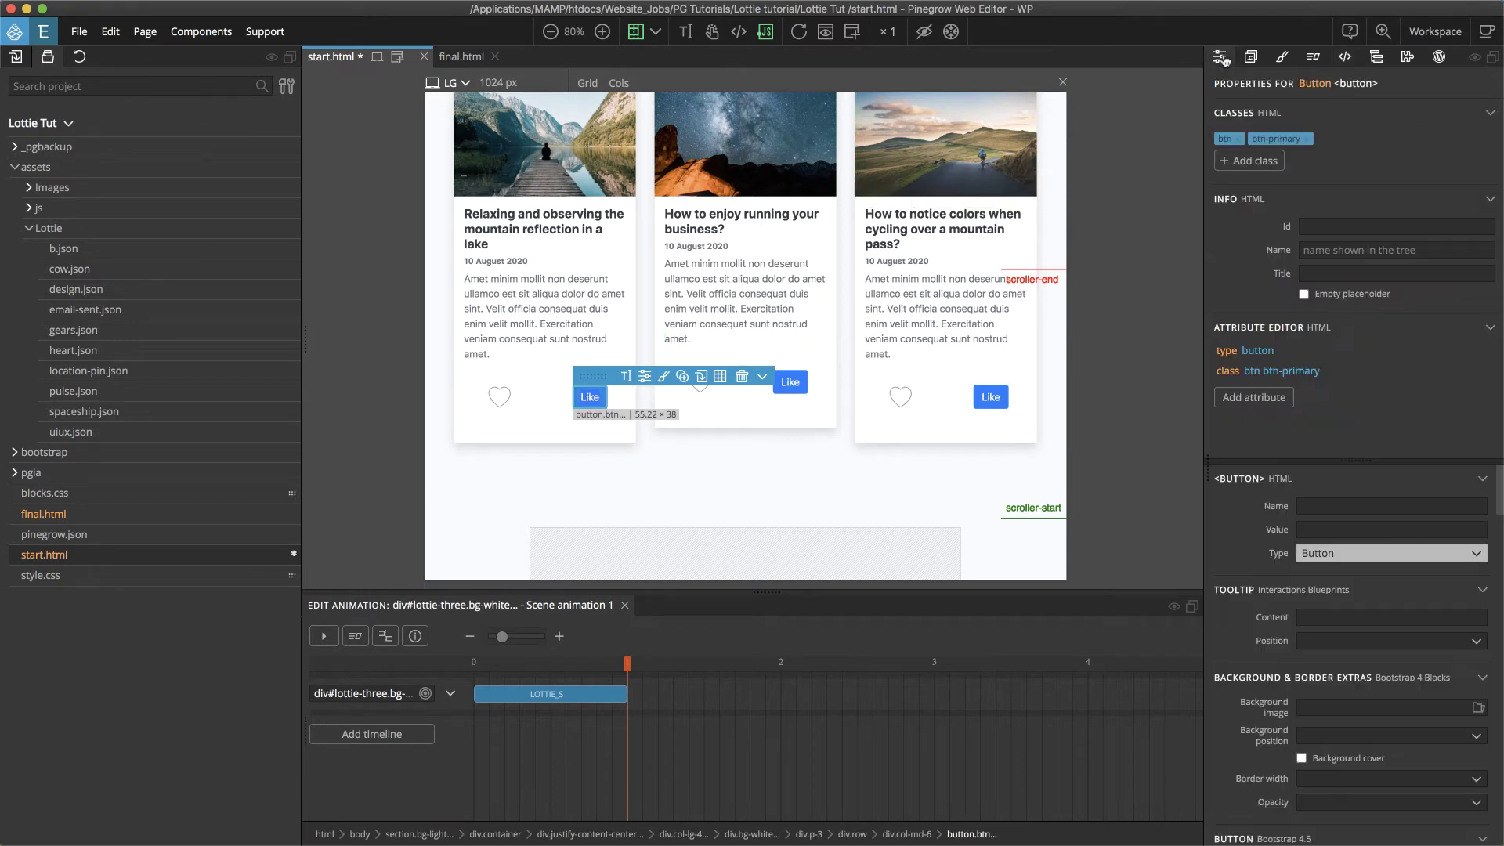
click(1254, 398)
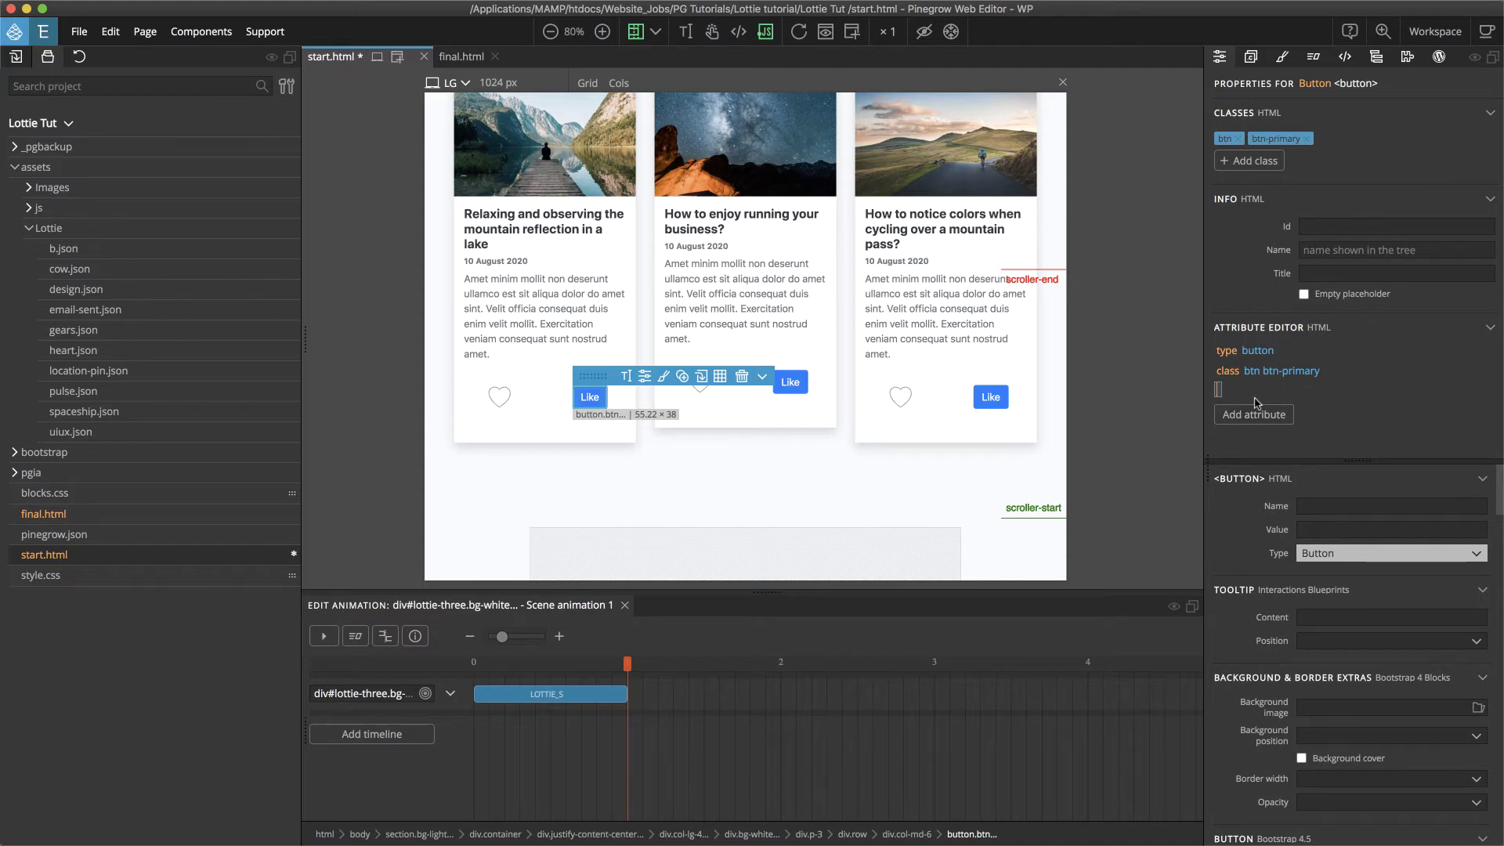
text(data)
text(-interaction)
key(Return)
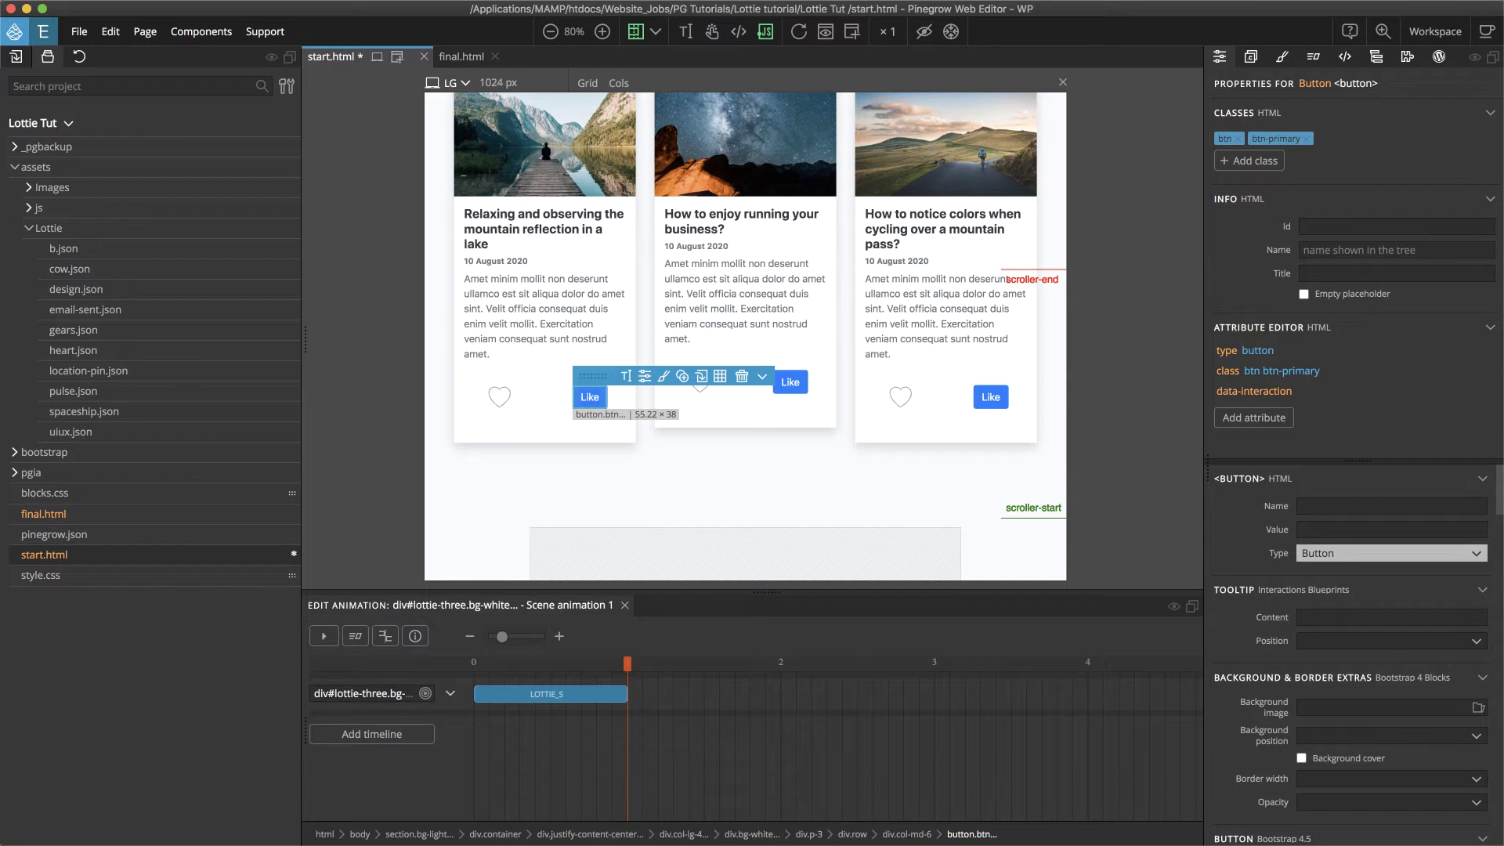
click(1300, 396)
text(like)
key(Return)
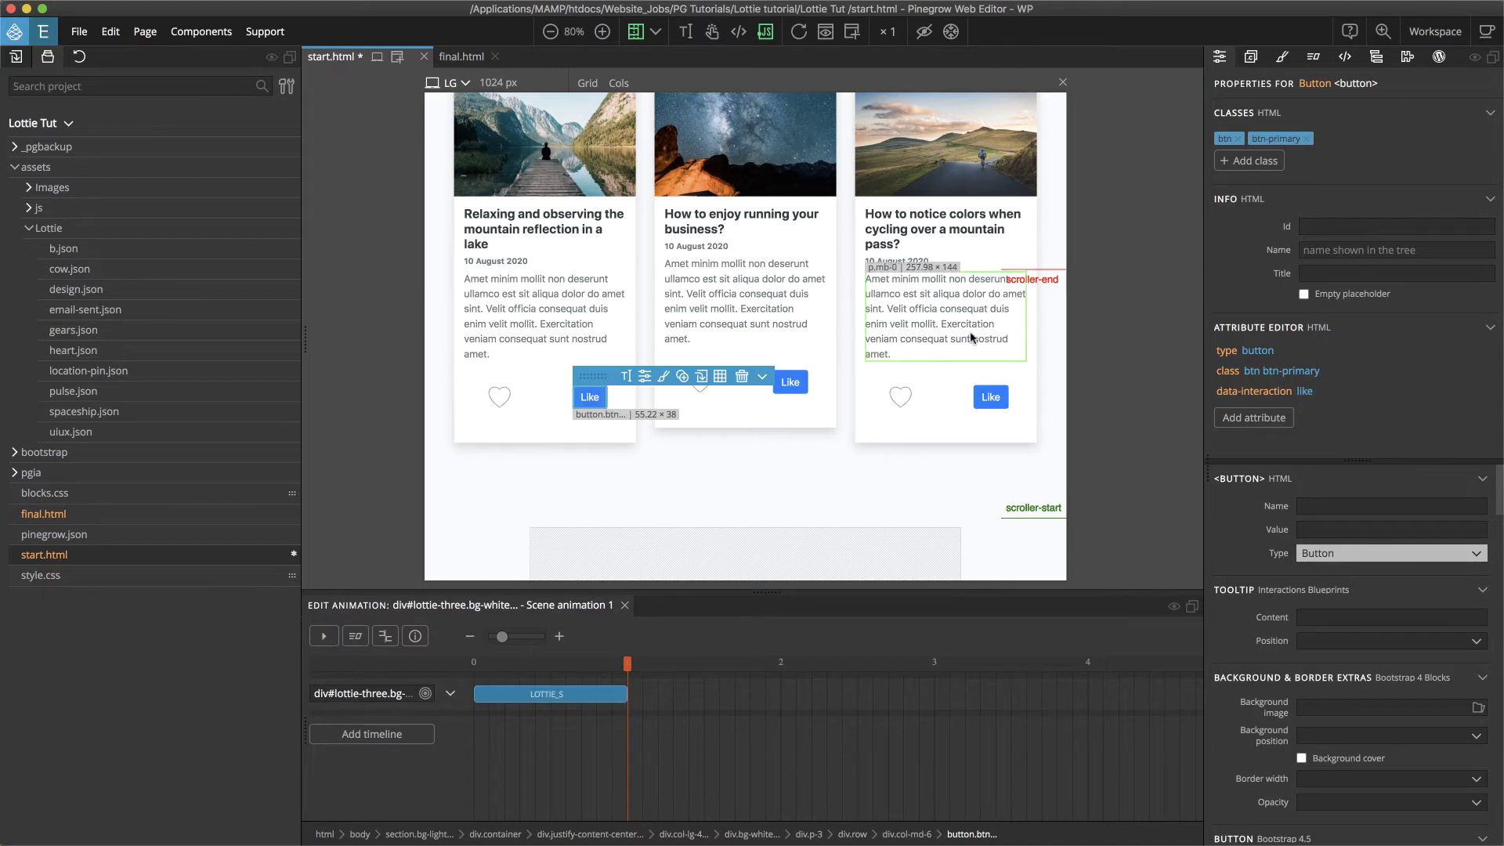
Give the second card's Like button a data-interaction attribute set to "like"
click(781, 381)
click(1254, 397)
text(data-interaction)
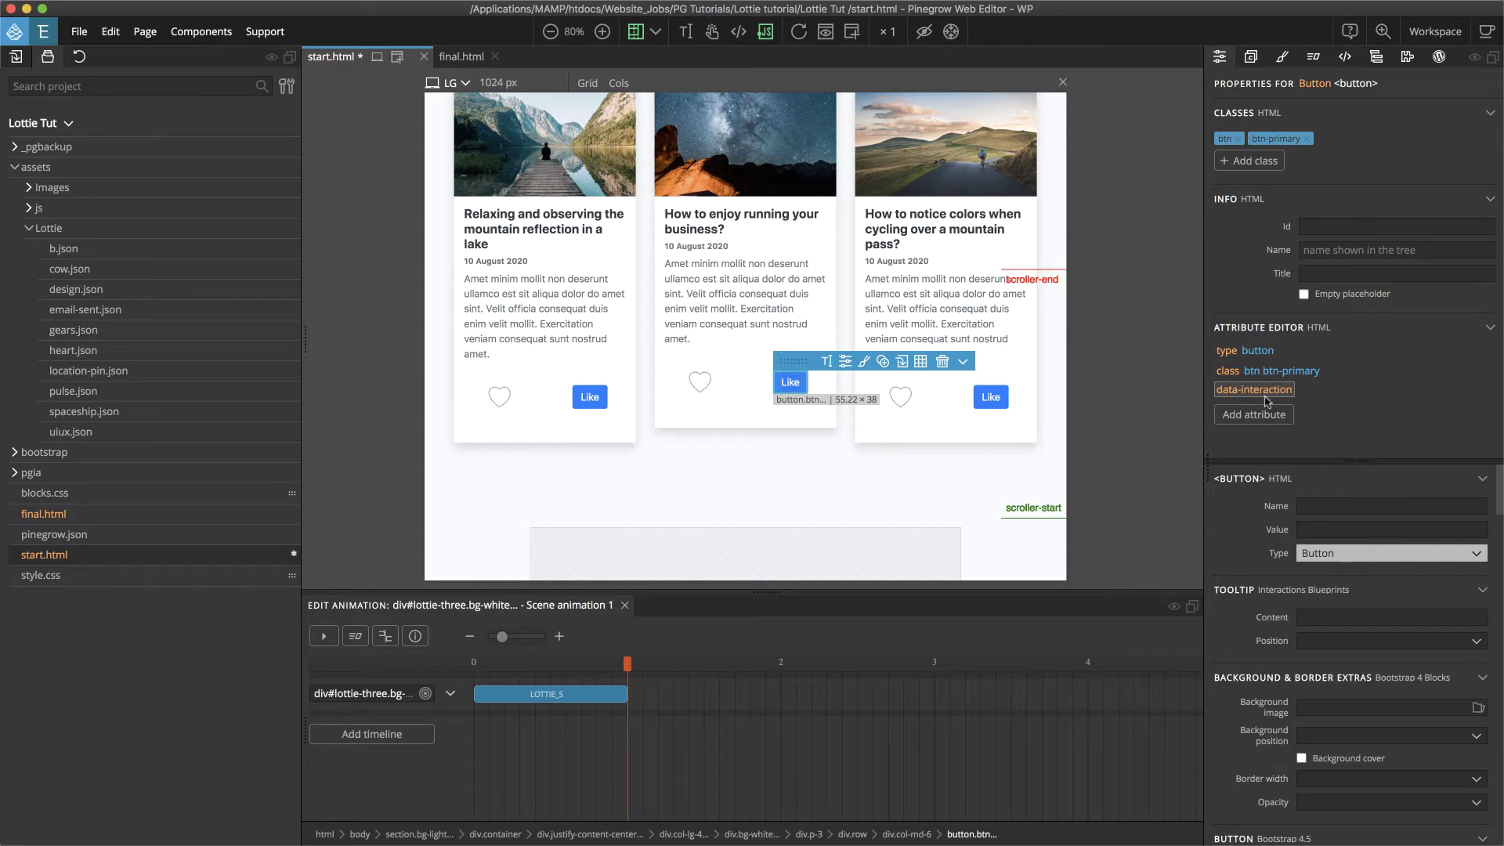
key(Return)
text(like)
key(Return)
Give the third card's Like button a data-interaction attribute set to "like"
click(988, 397)
click(1258, 397)
text(data-interaction)
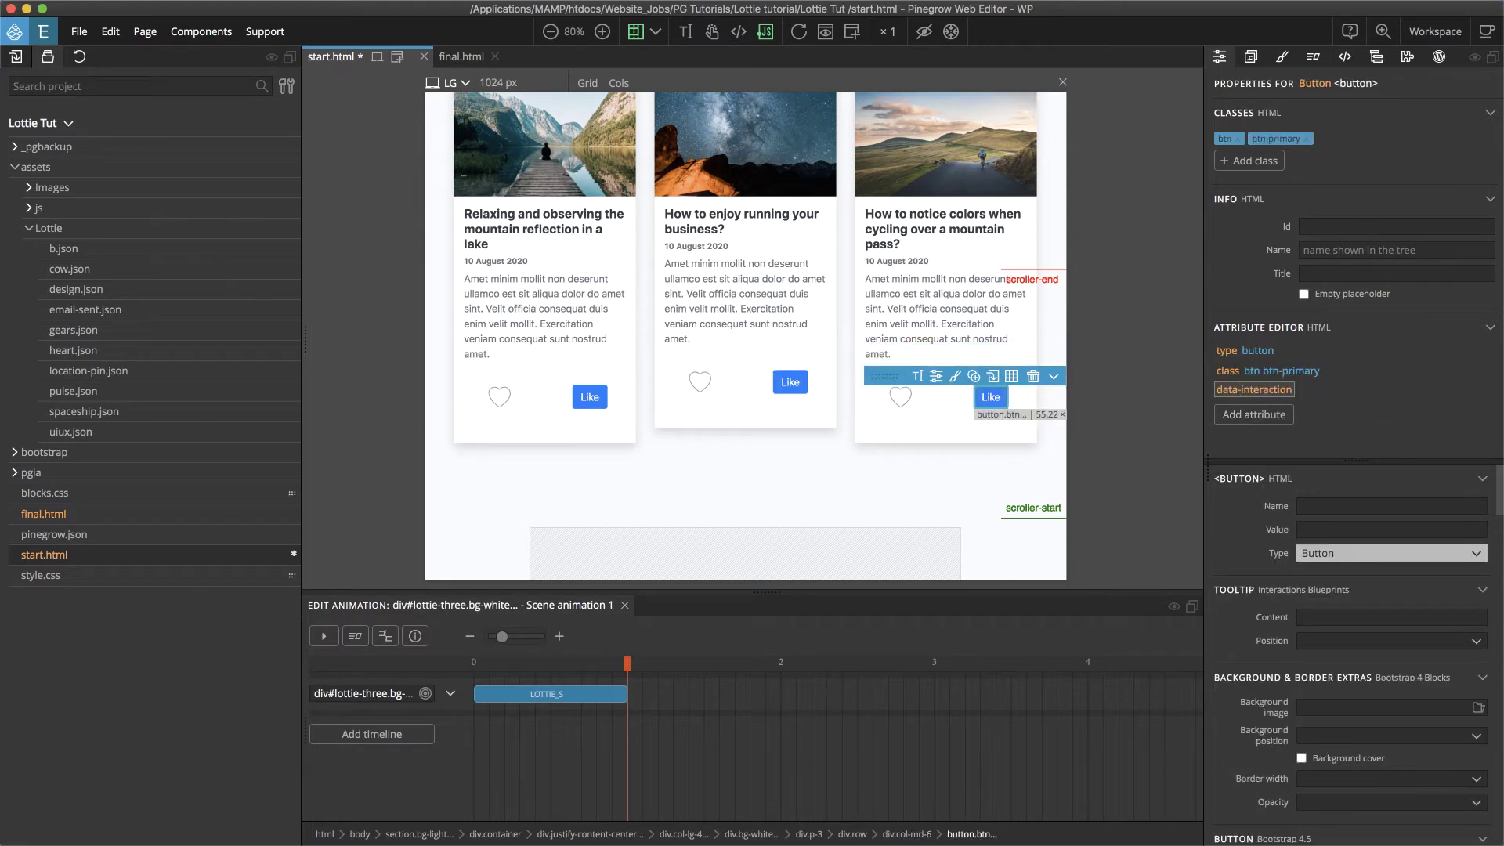
key(Return)
text(like)
key(Return)
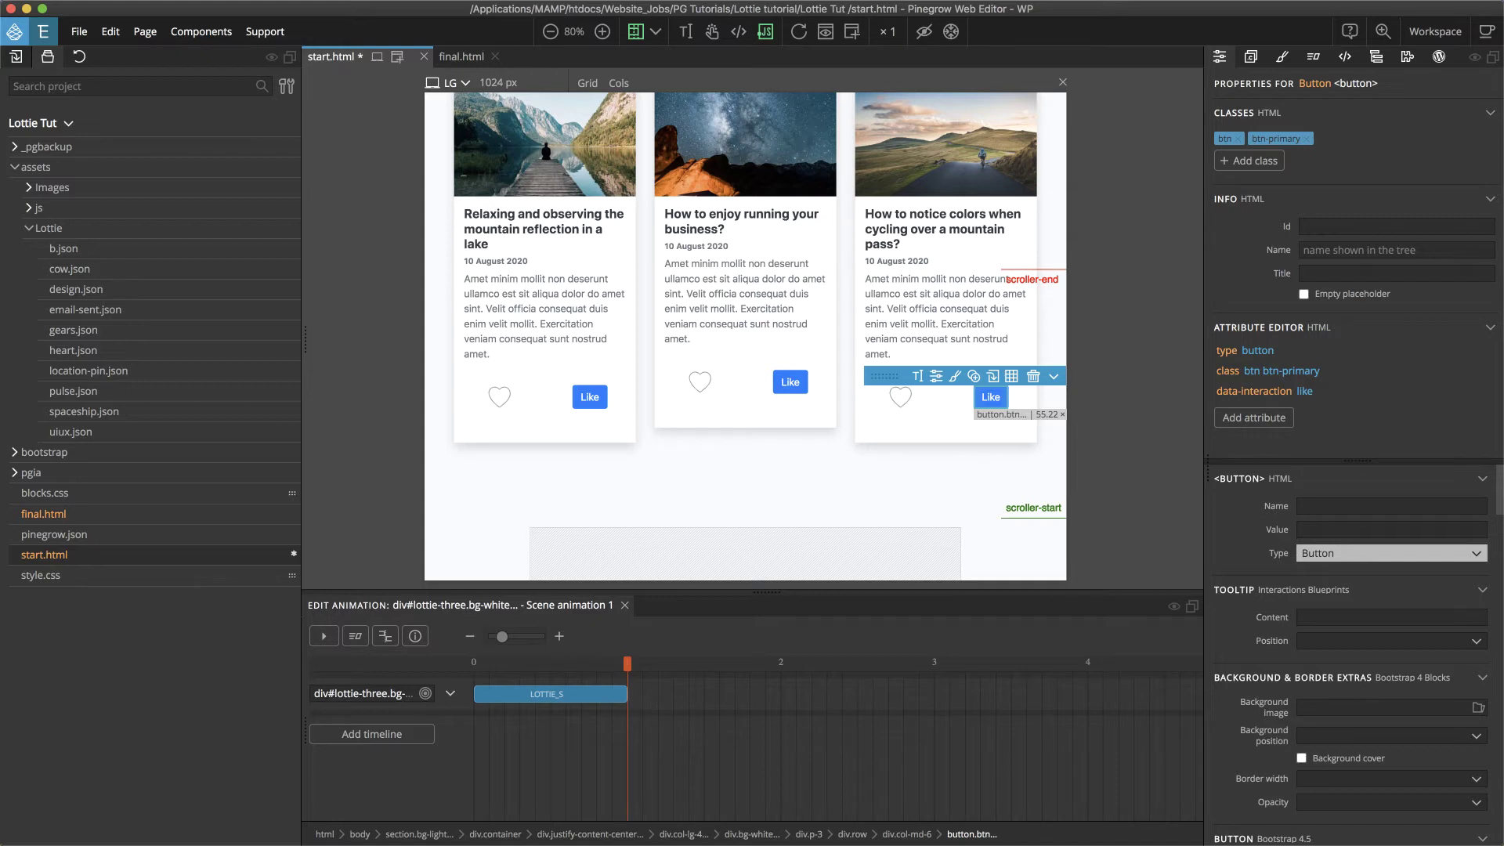
Add an interaction named "like button" to the first card's Like button, triggered by a click on that button
click(591, 398)
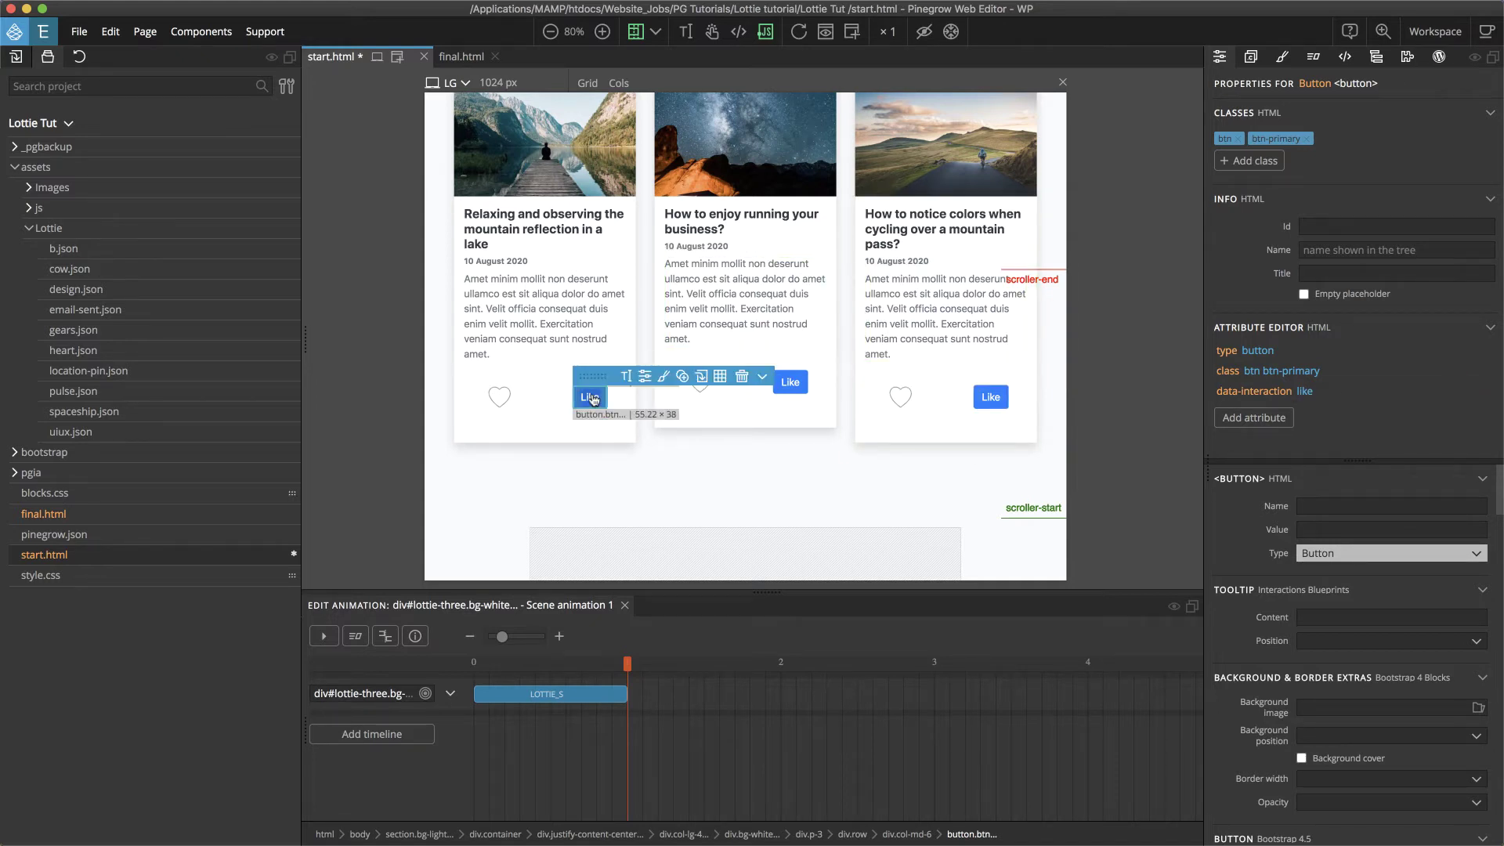
click(1314, 60)
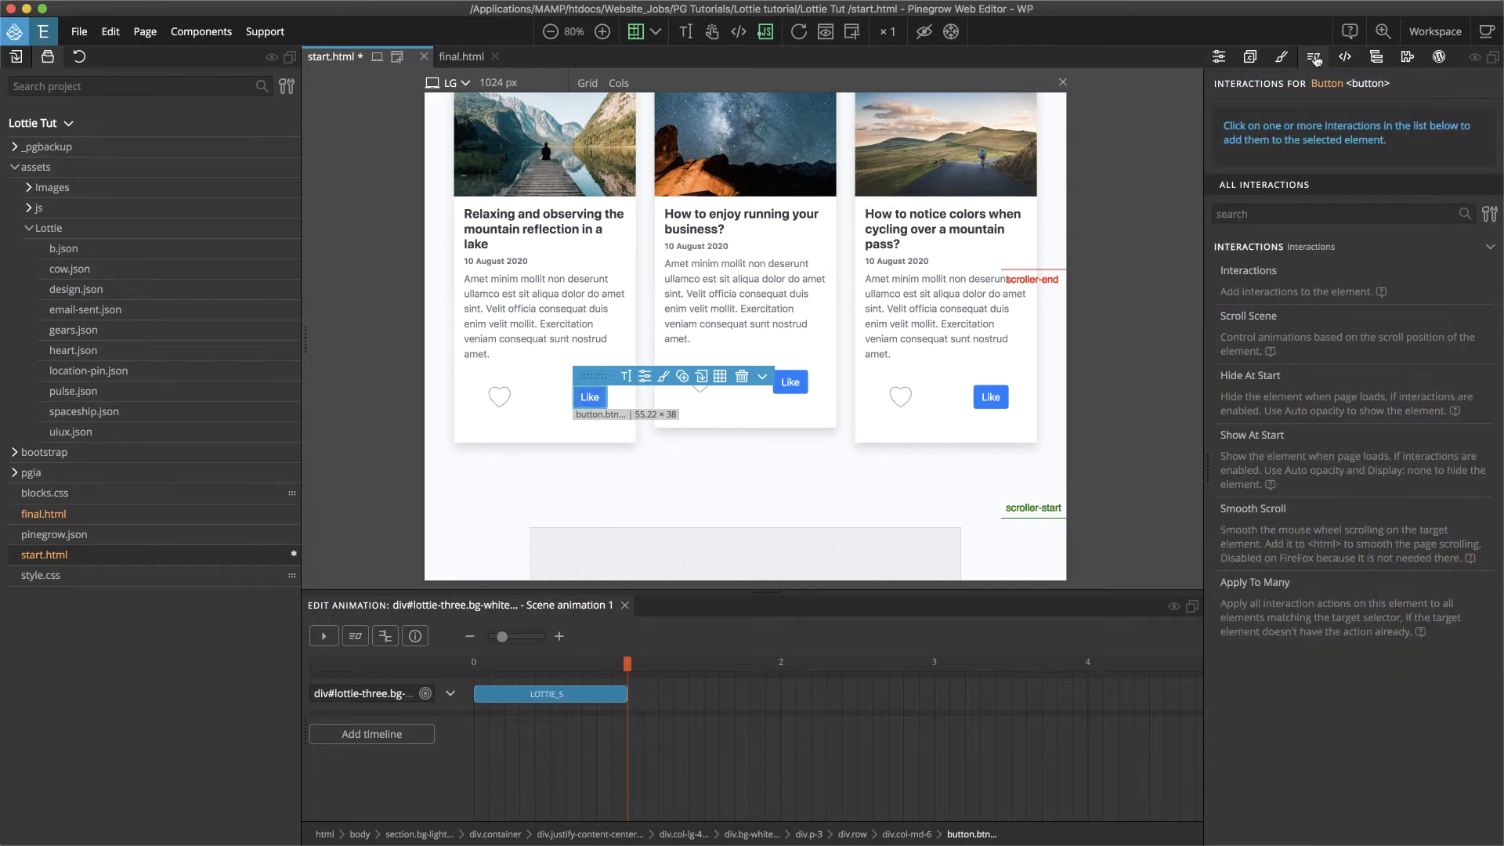
click(1267, 276)
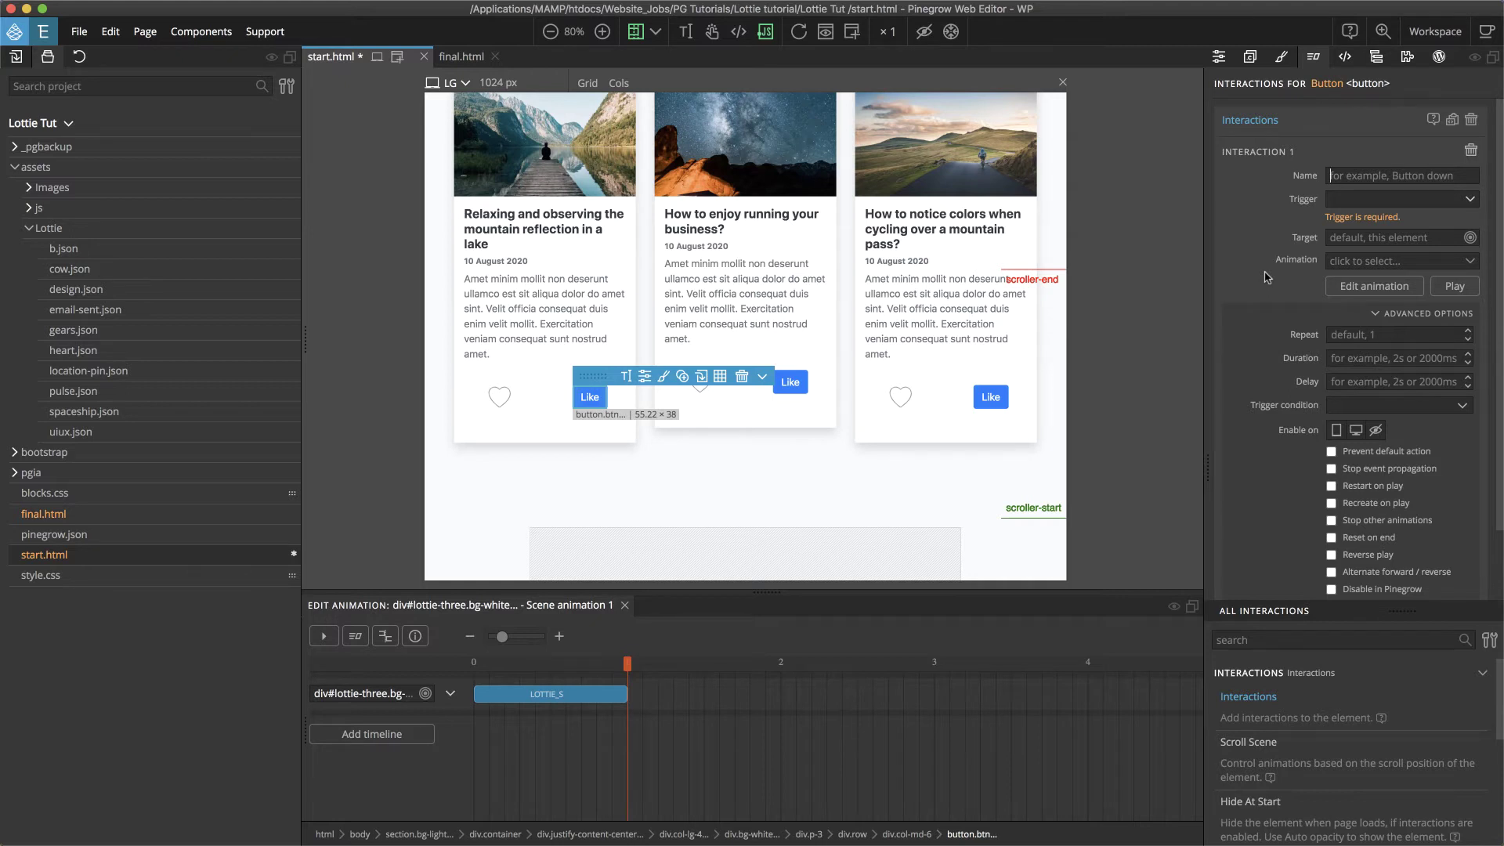
text(like button)
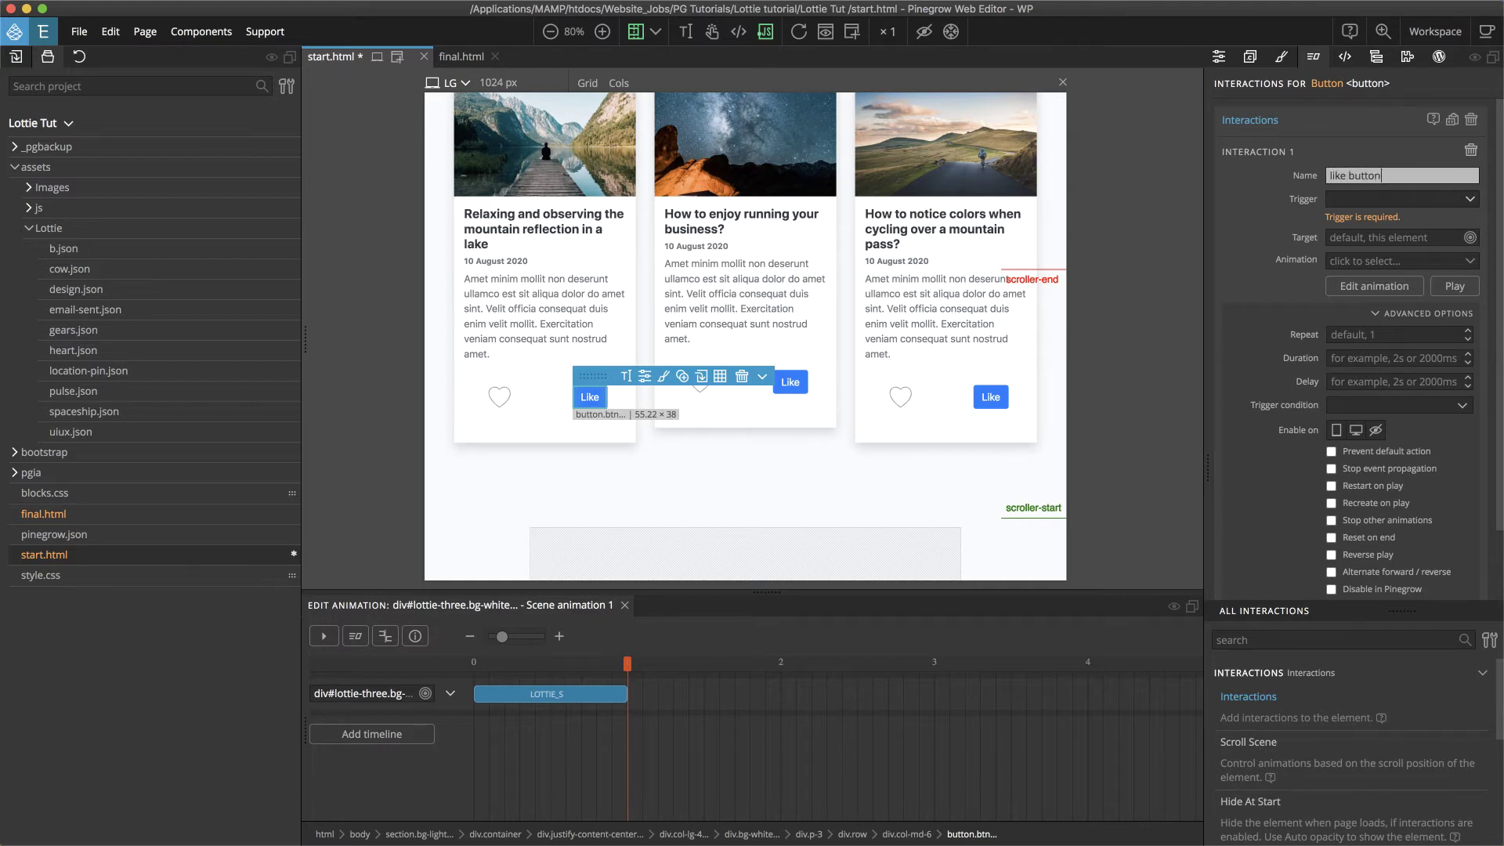
click(1380, 201)
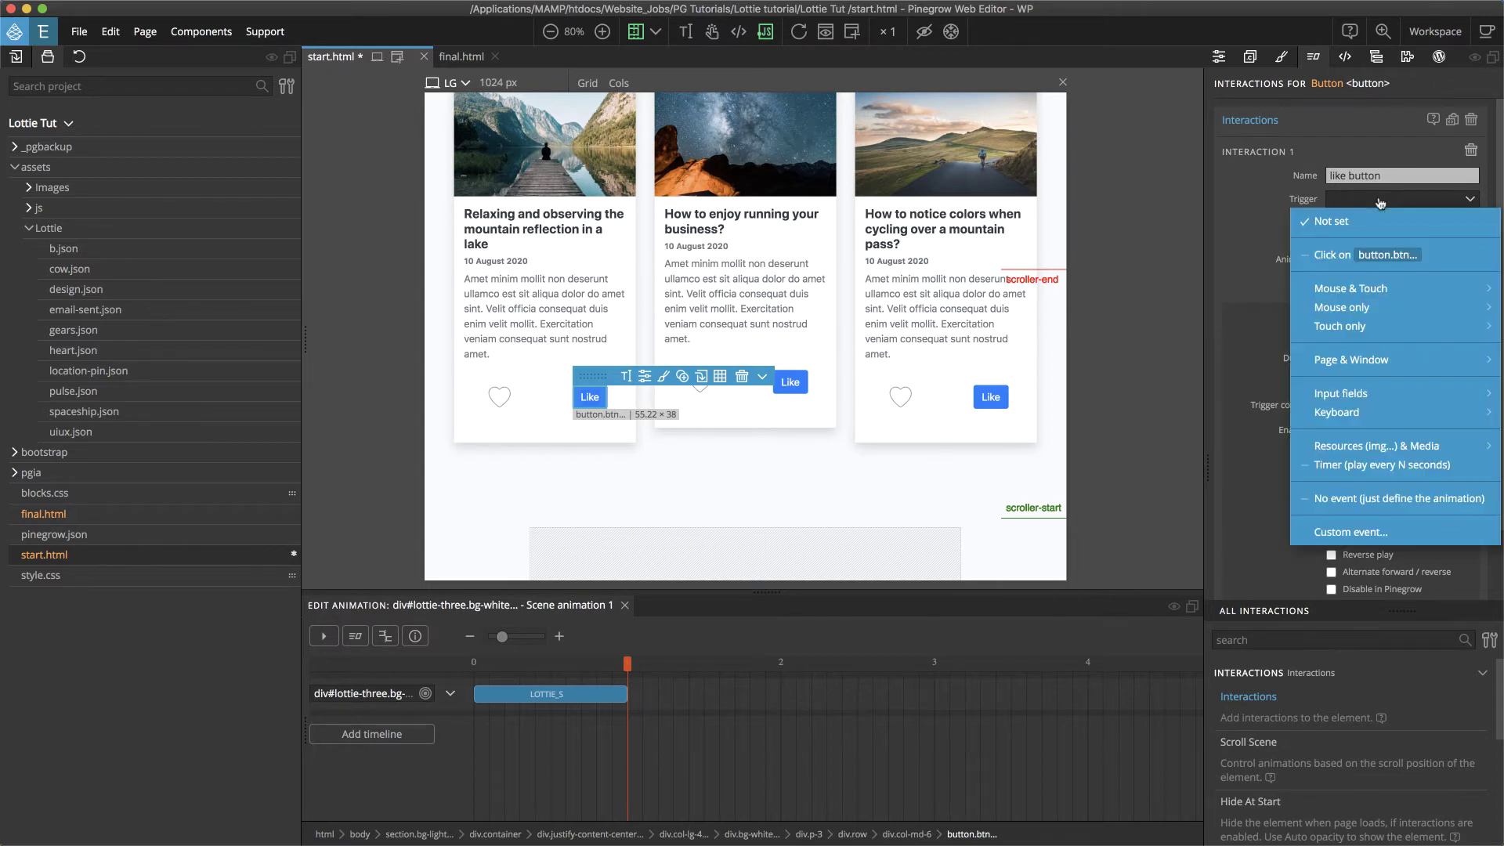
click(1362, 254)
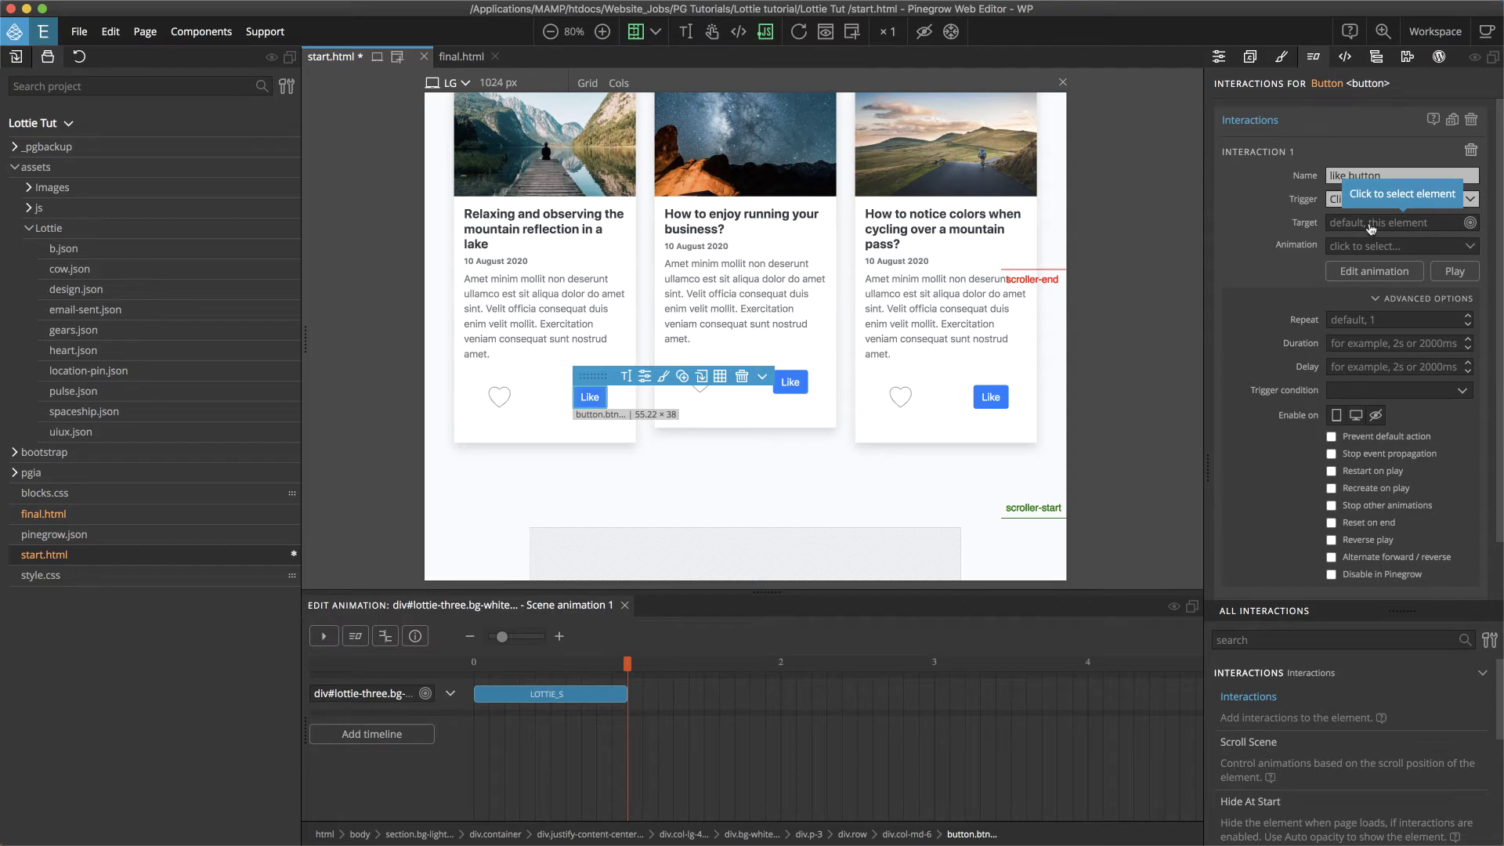
Set the like button interaction's target to the div.col-md-6 column that holds the first card's heart
click(1370, 224)
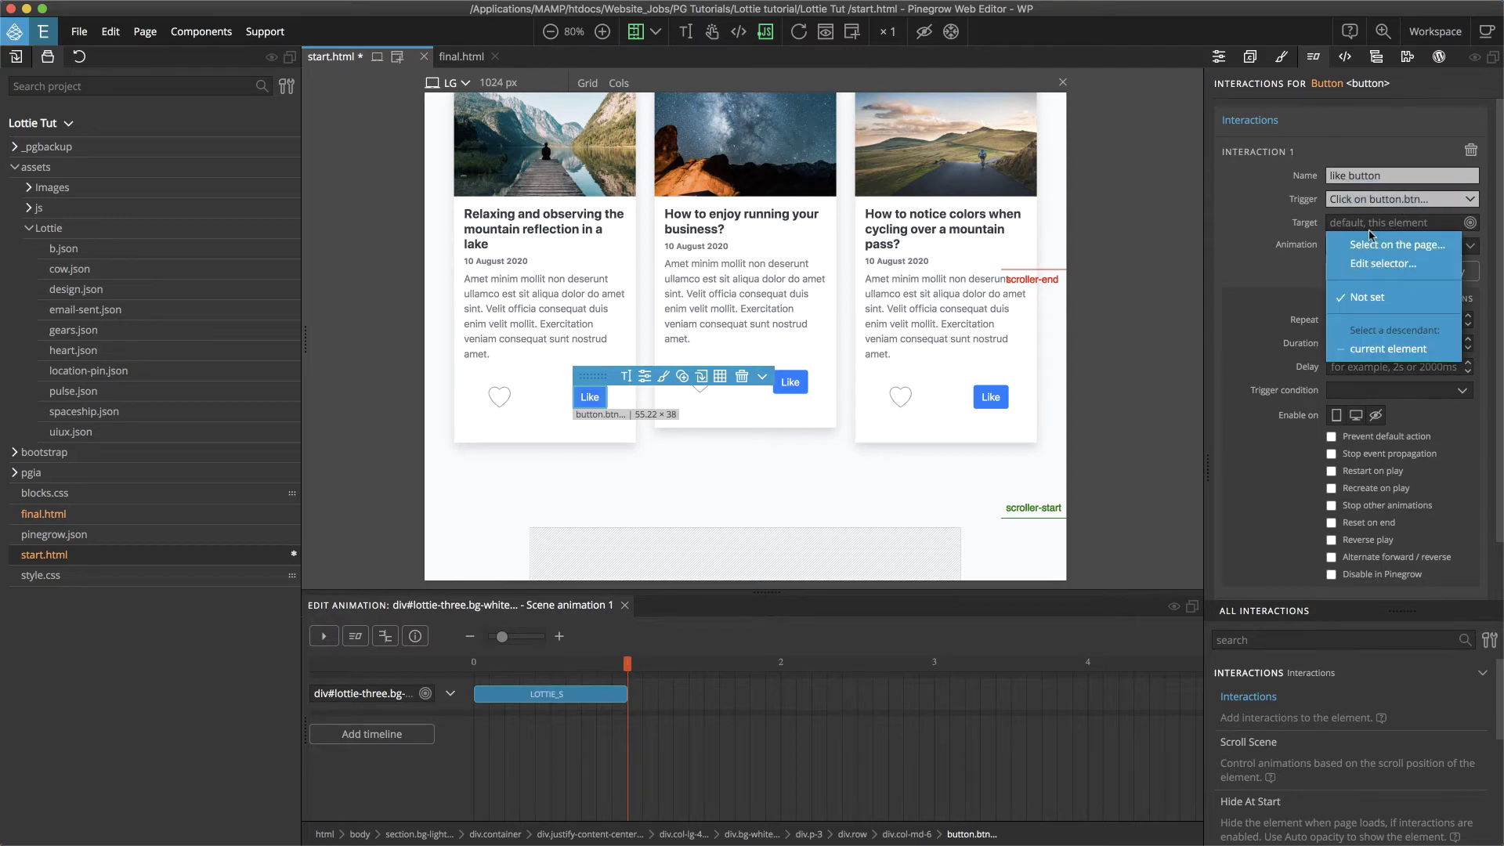
click(1373, 246)
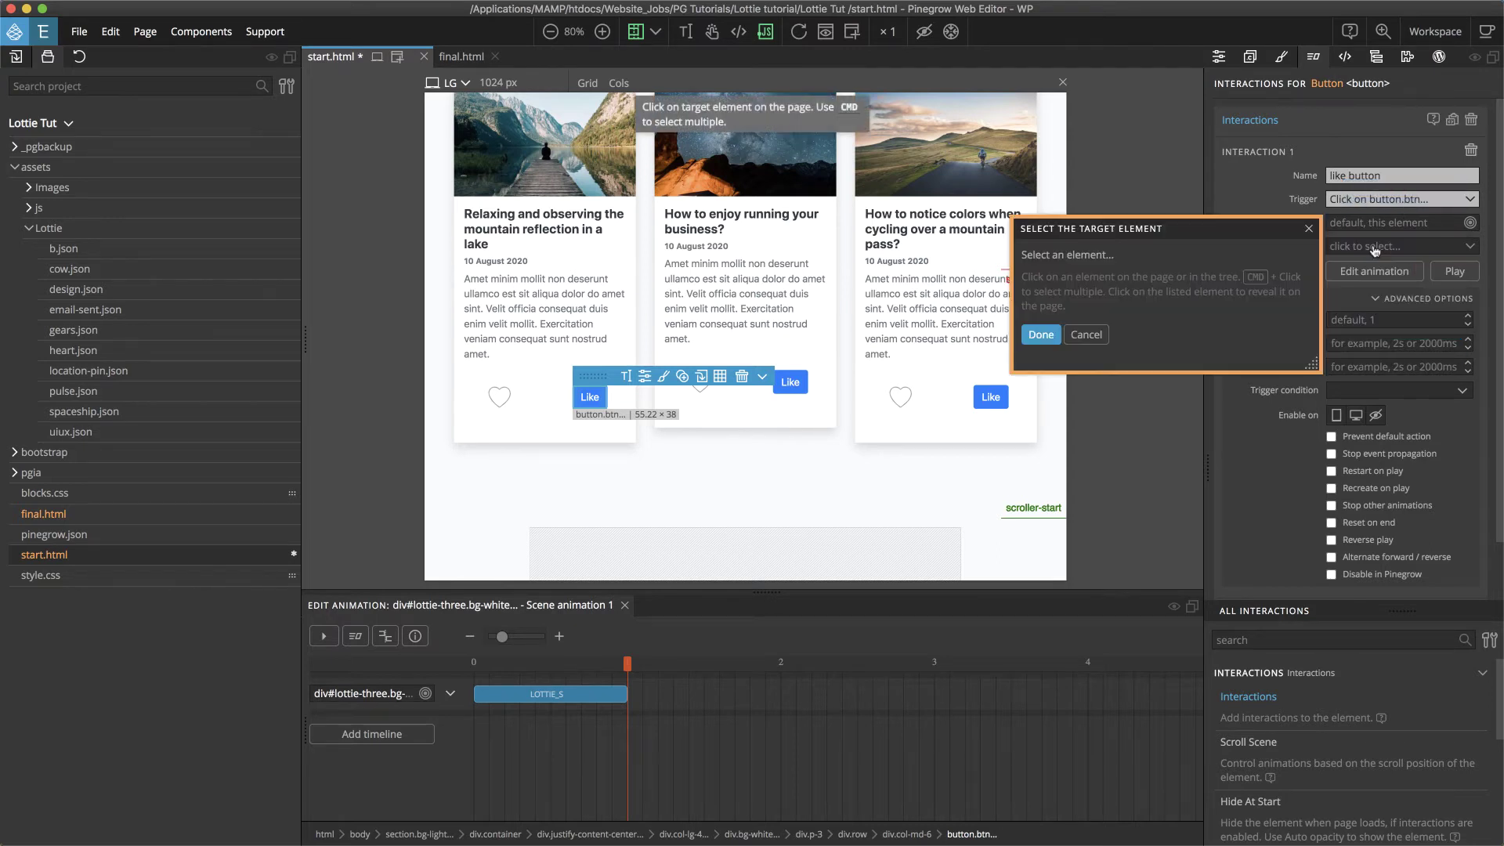
click(496, 399)
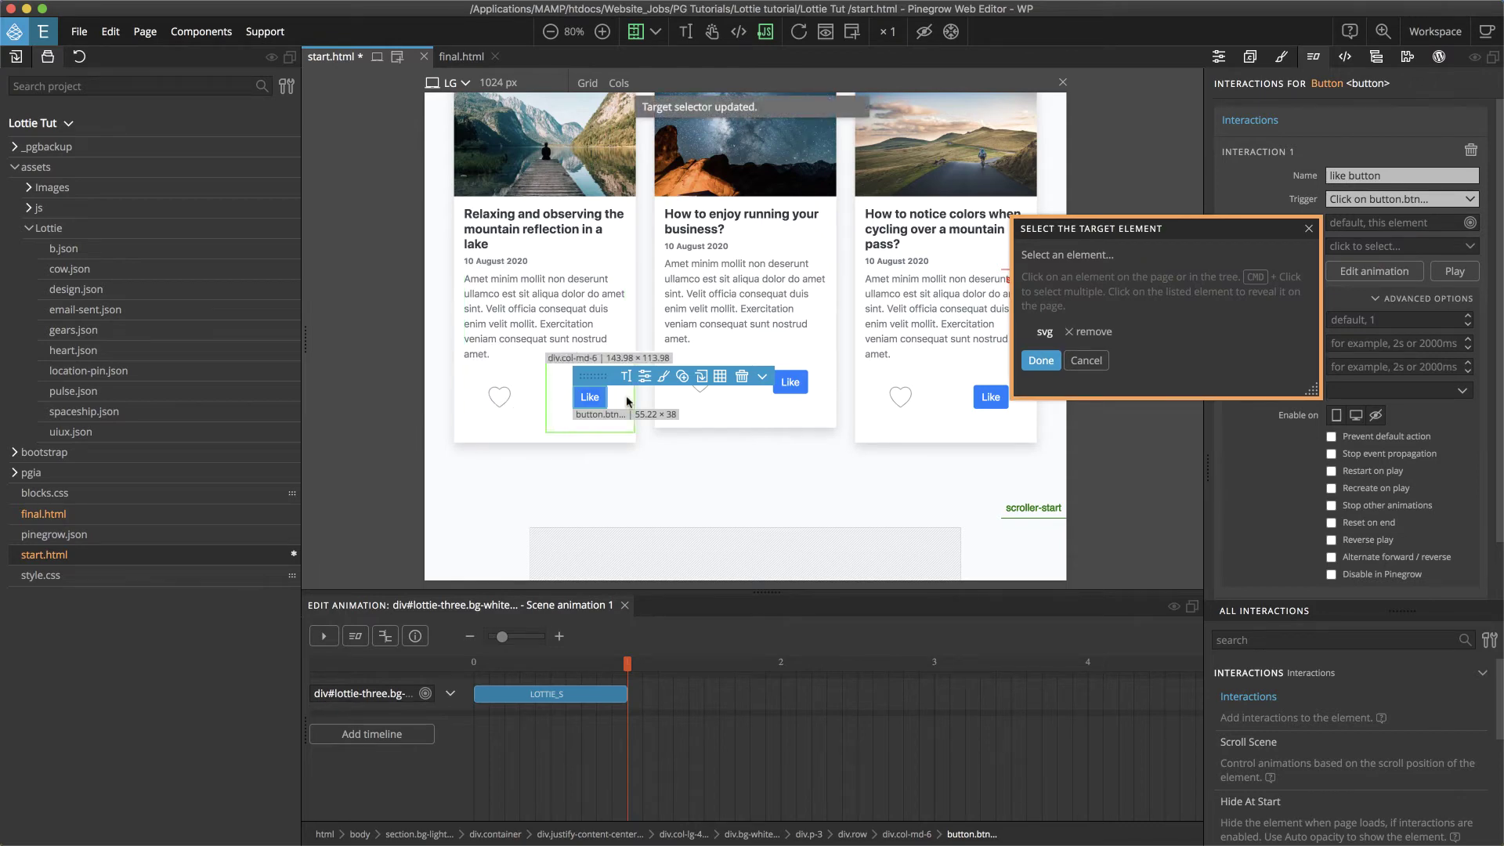
click(1088, 332)
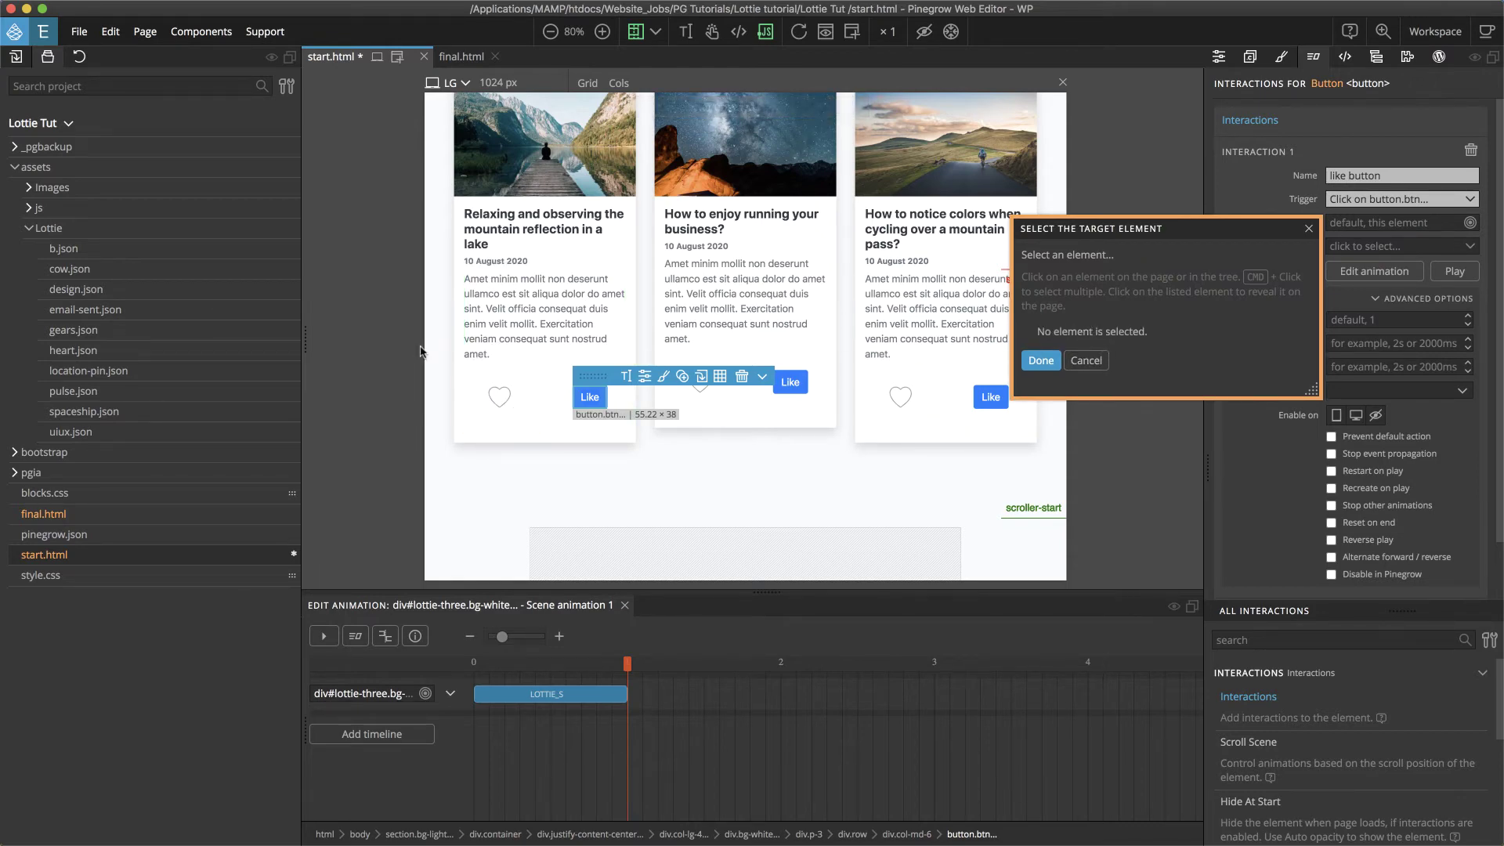
click(541, 397)
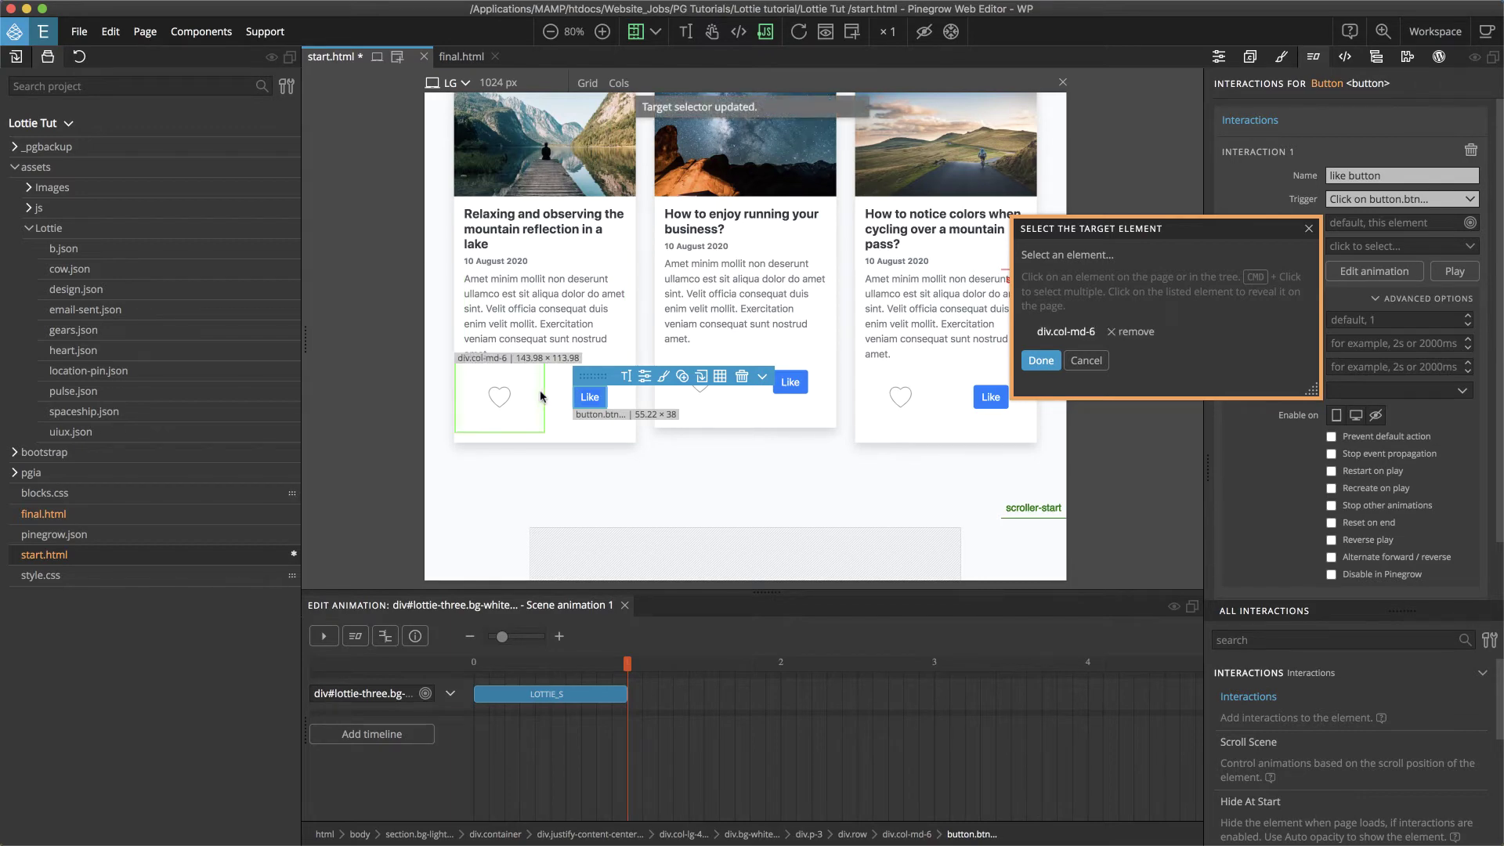
click(1040, 361)
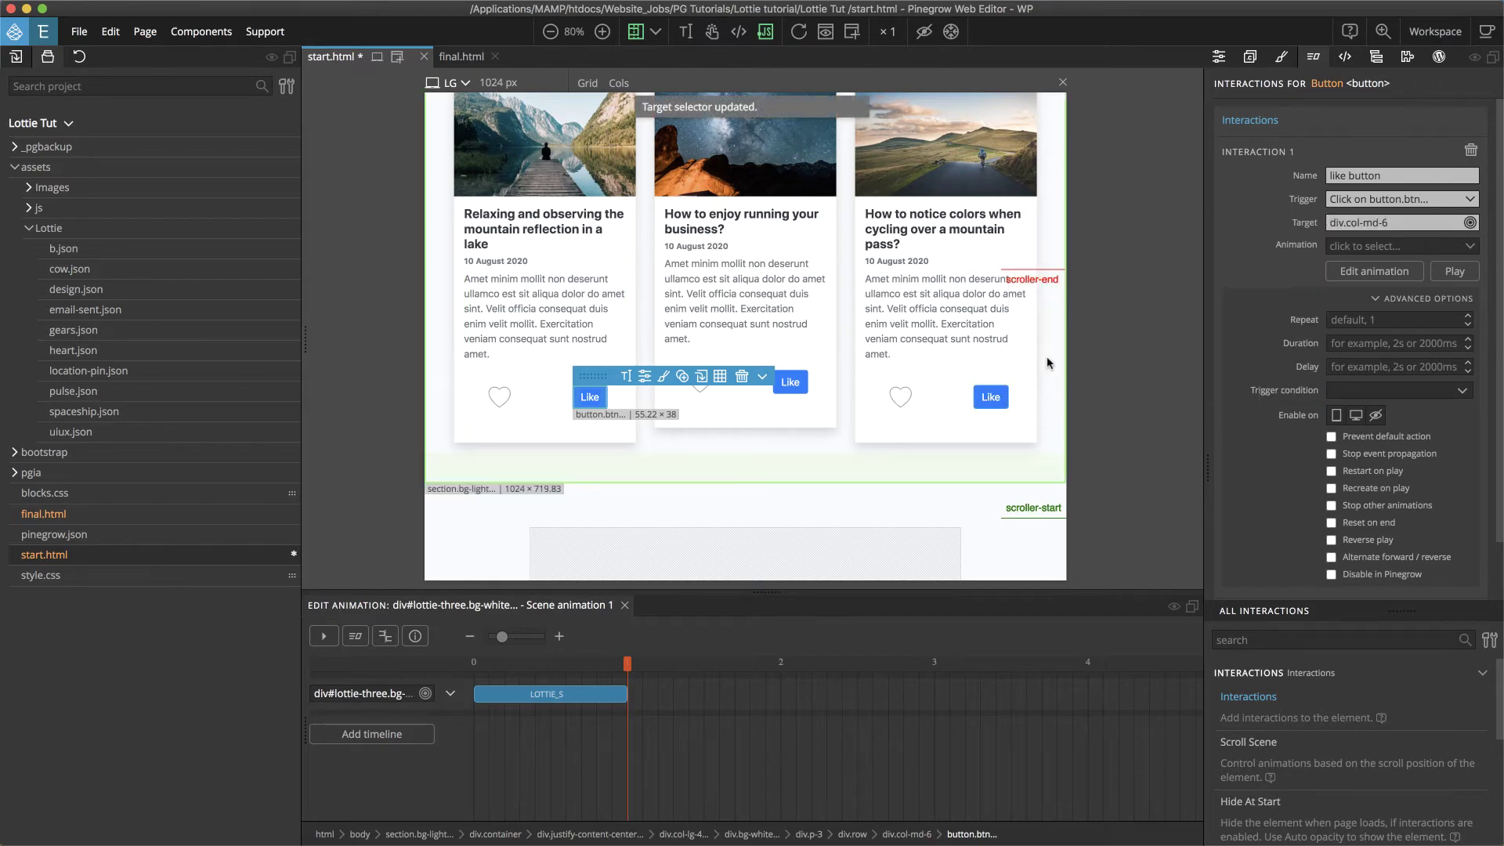
Edit the interaction's target selector to "^.row | div:nth-of-type(1)" so it targets the heart column relative to the button's row
click(1401, 224)
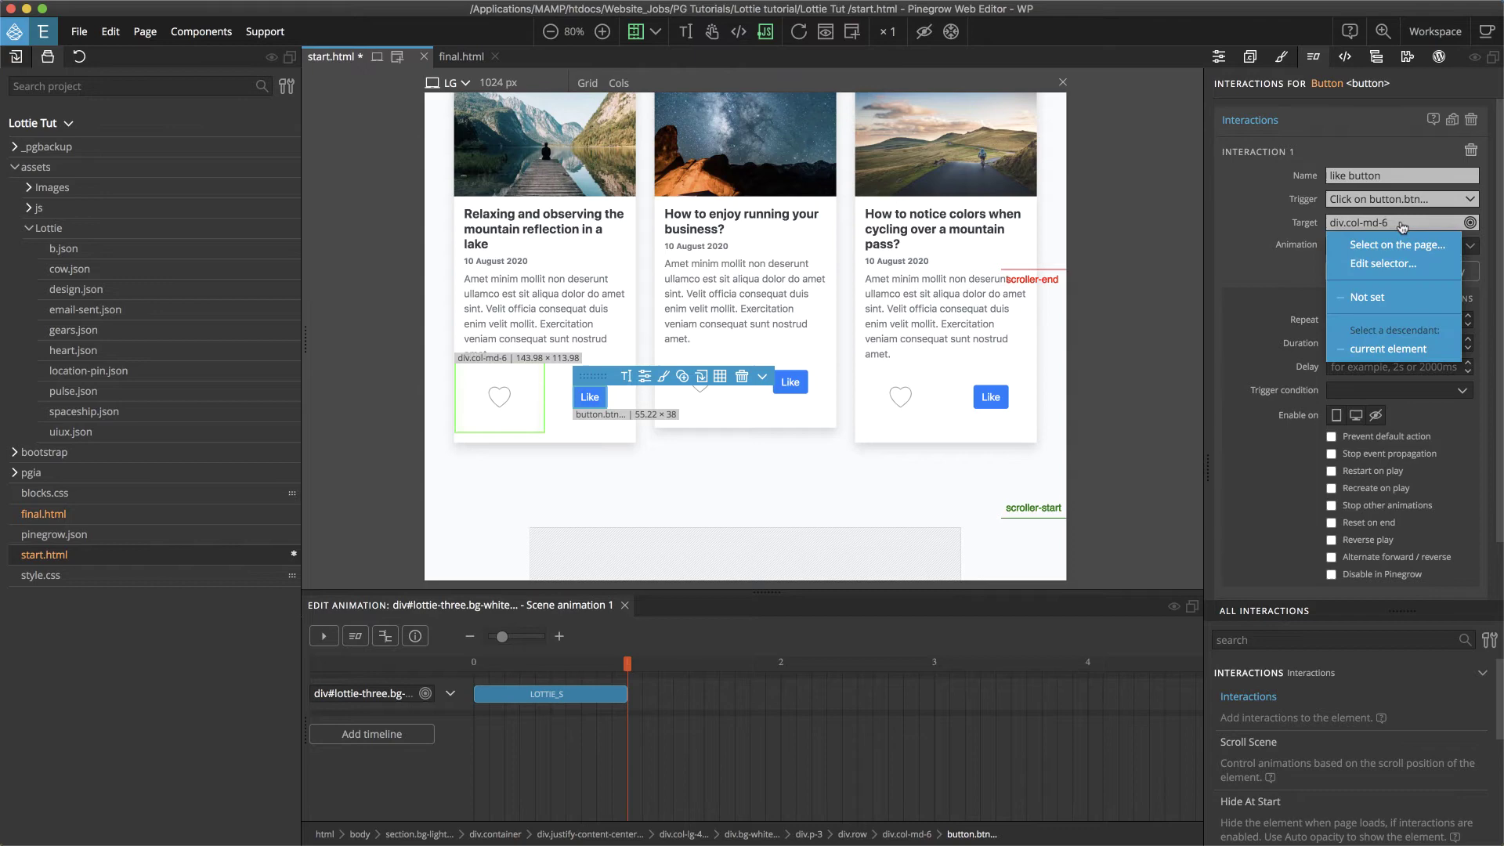
click(1383, 264)
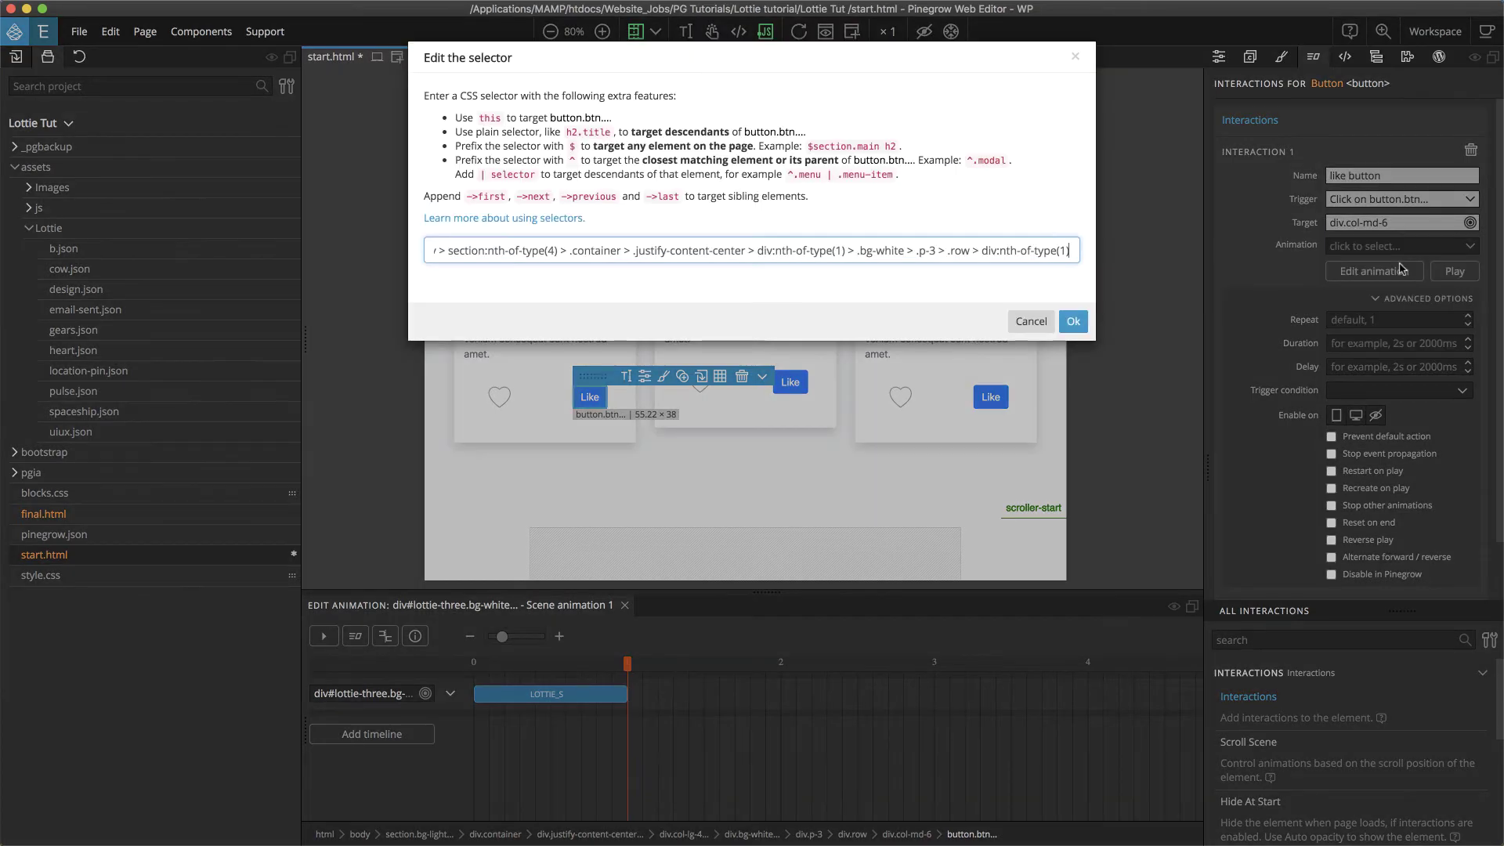
key(Home)
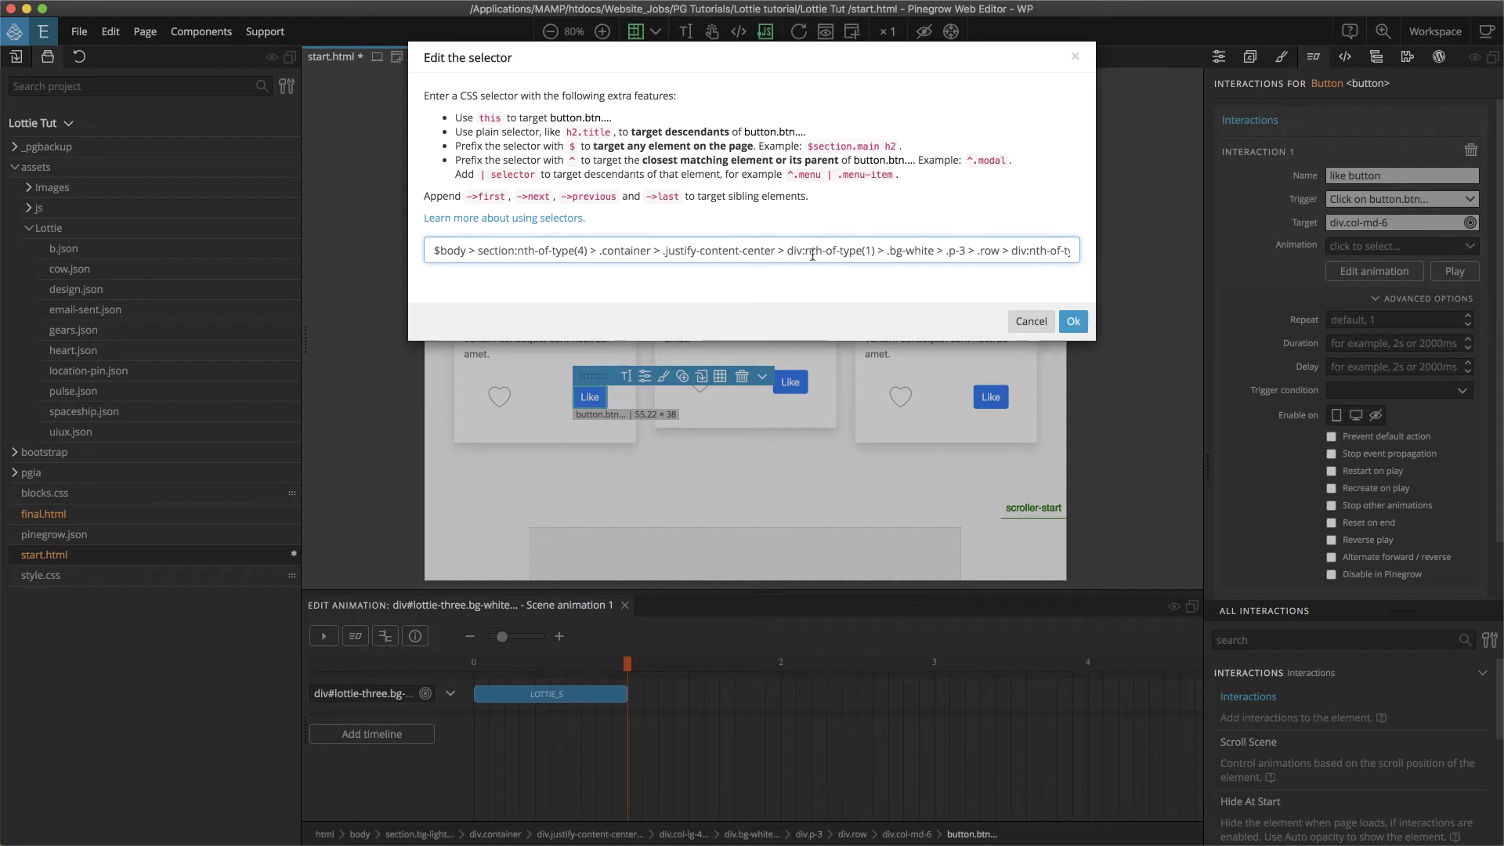
key(End)
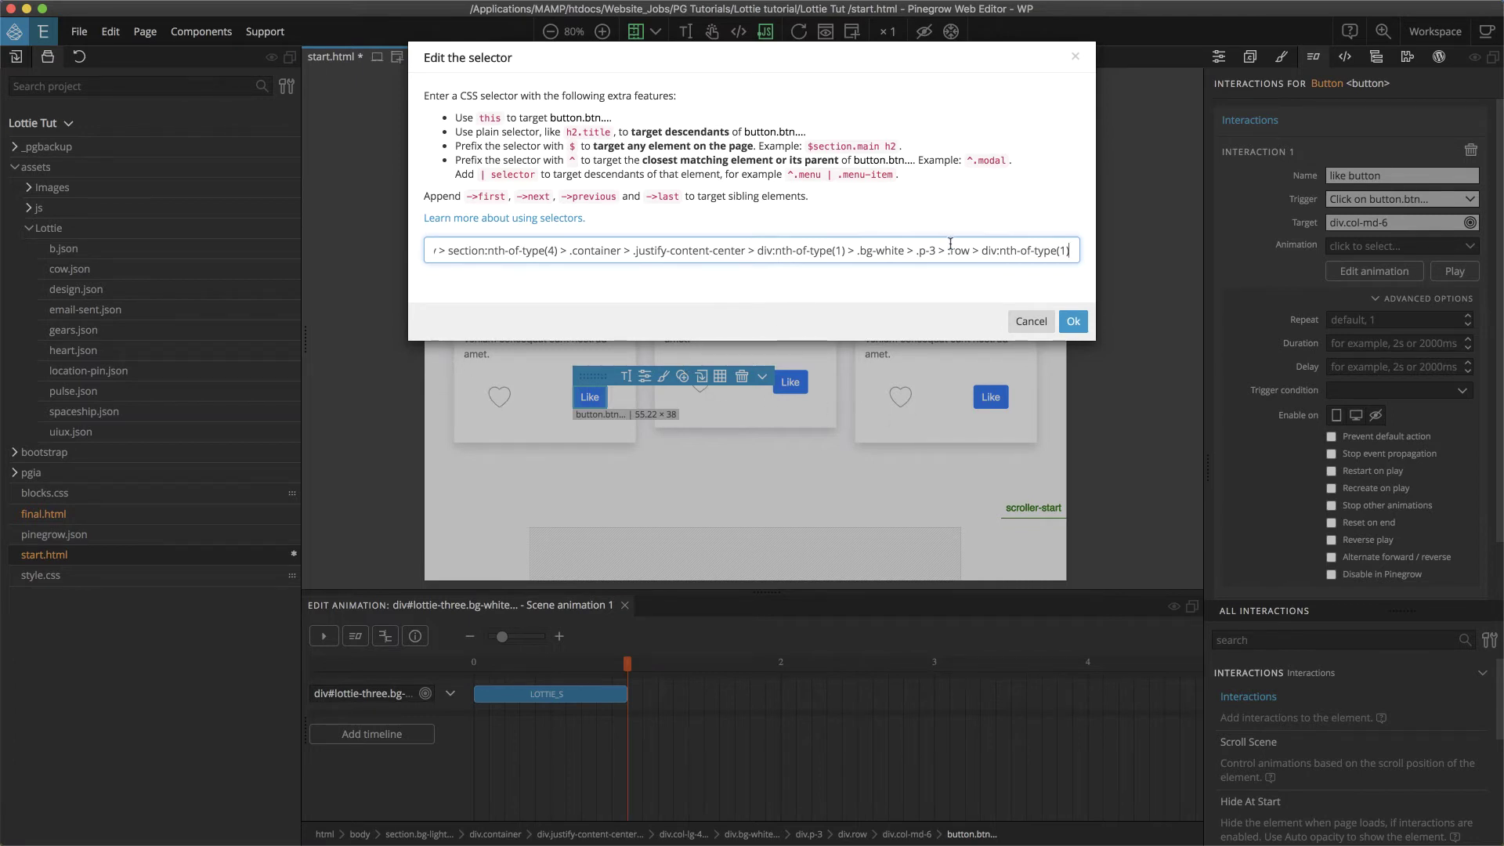
drag(947, 250, 433, 251)
key(BackSpace)
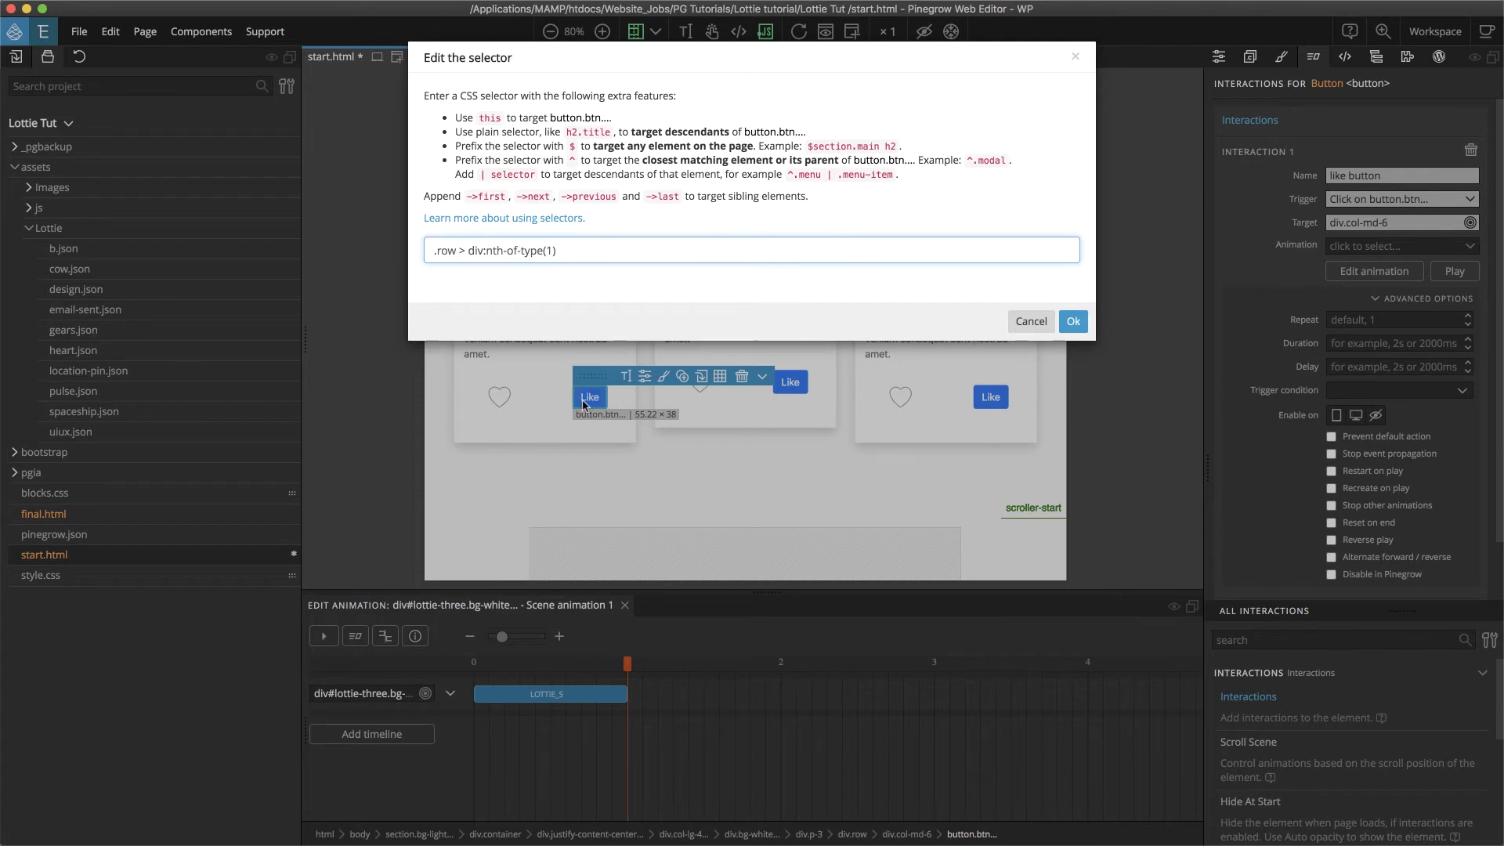
text(^)
key(BackSpace)
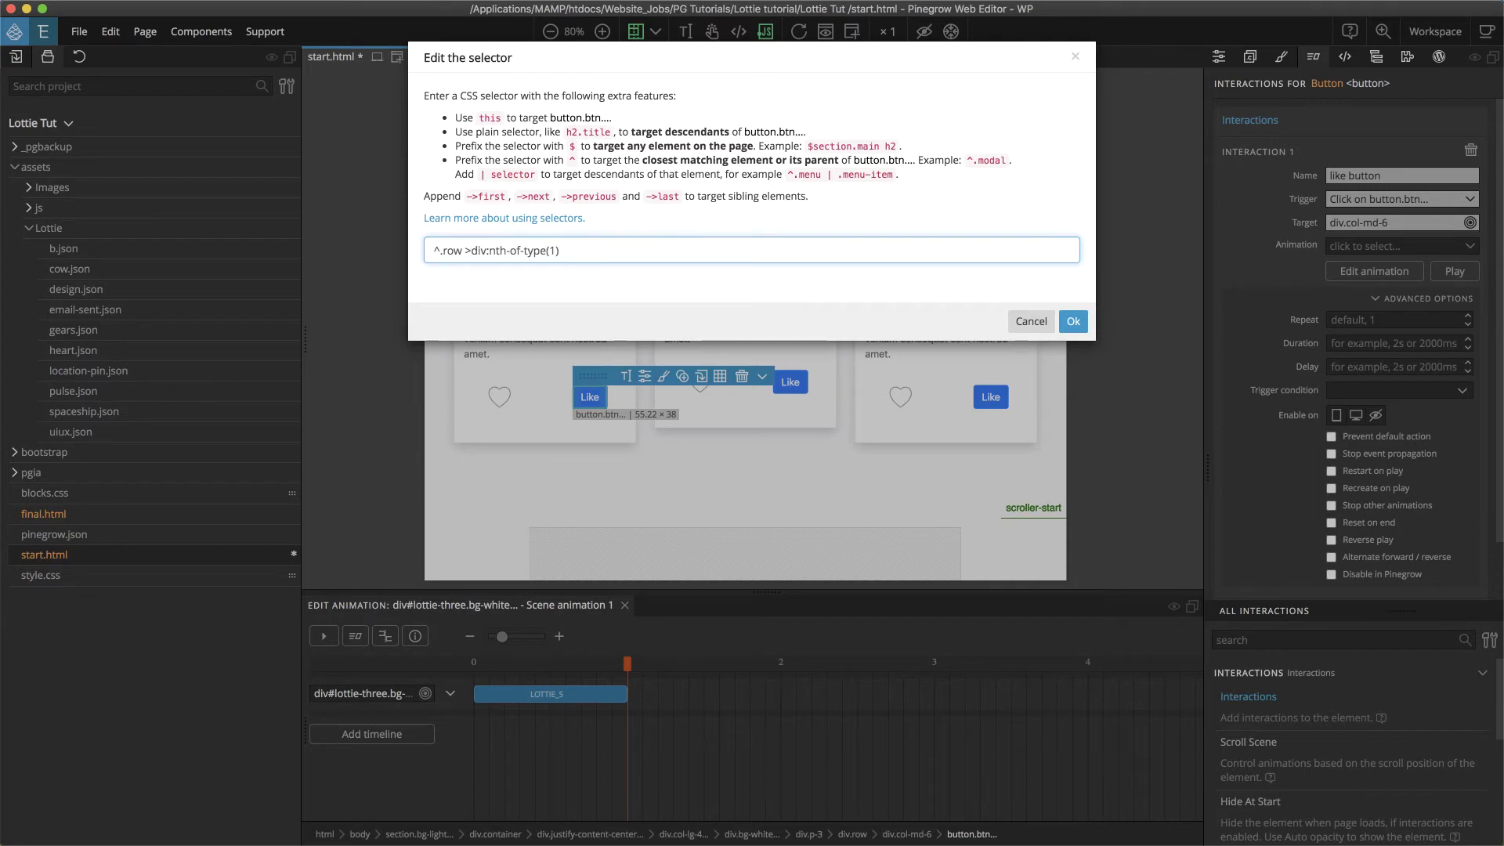
key(BackSpace)
text(|)
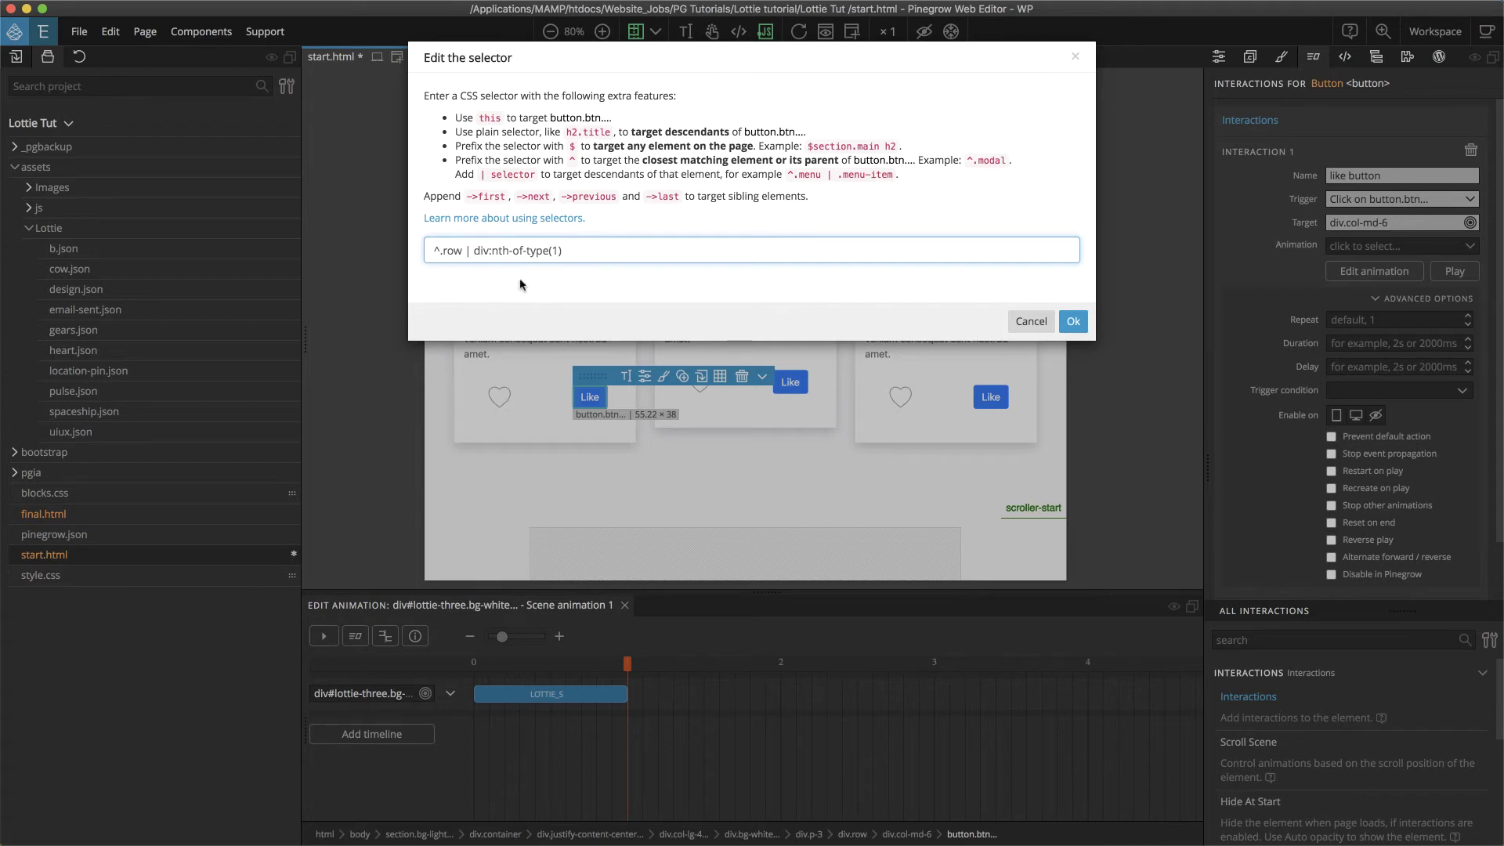
click(1072, 322)
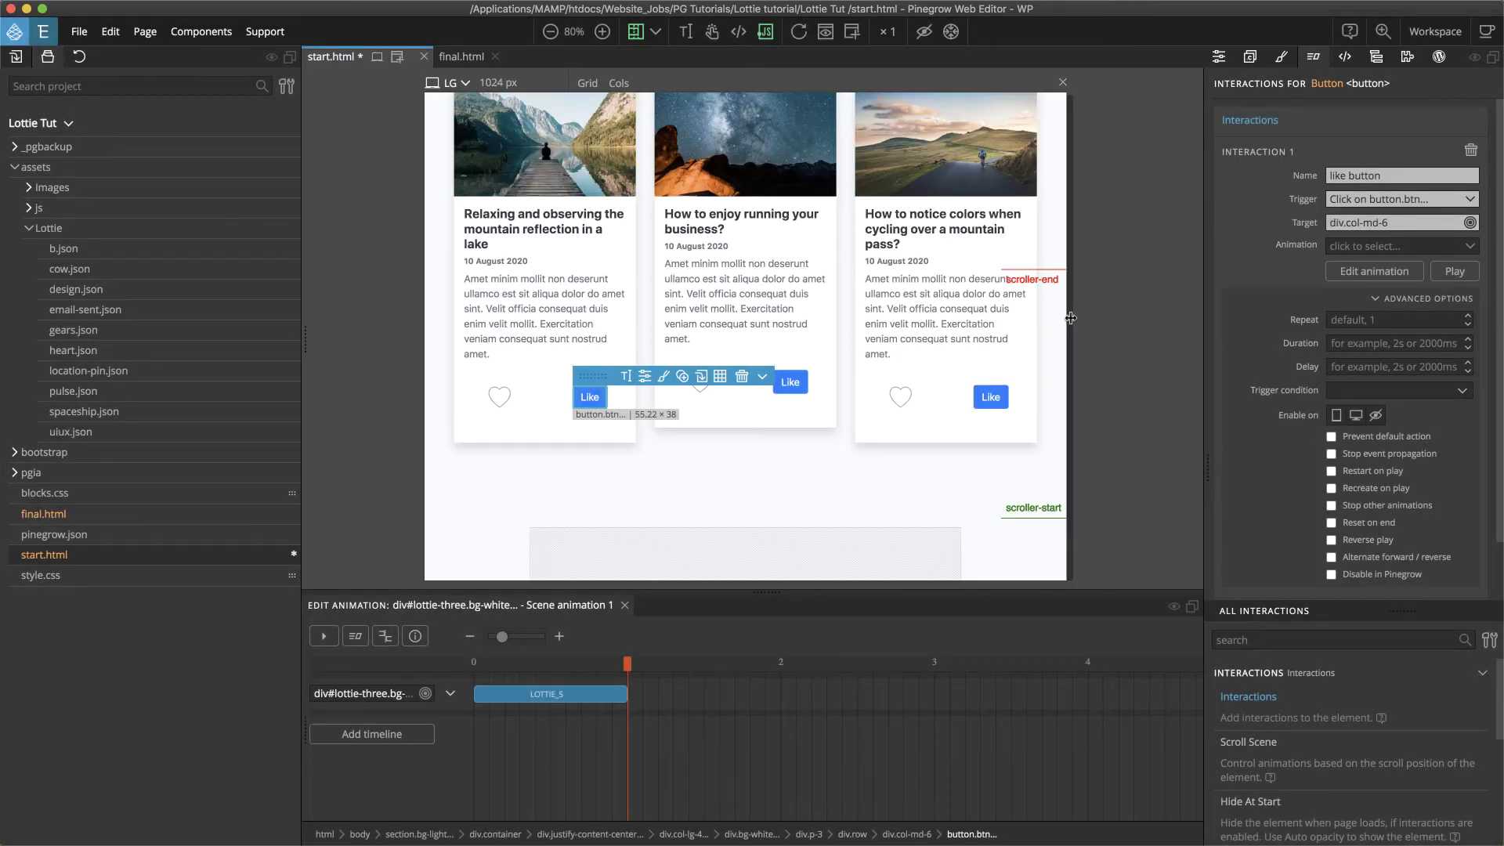
Create a custom animation for the interaction with a 1.5 s tween starting at 0 that uses the Lottie play property
click(1380, 273)
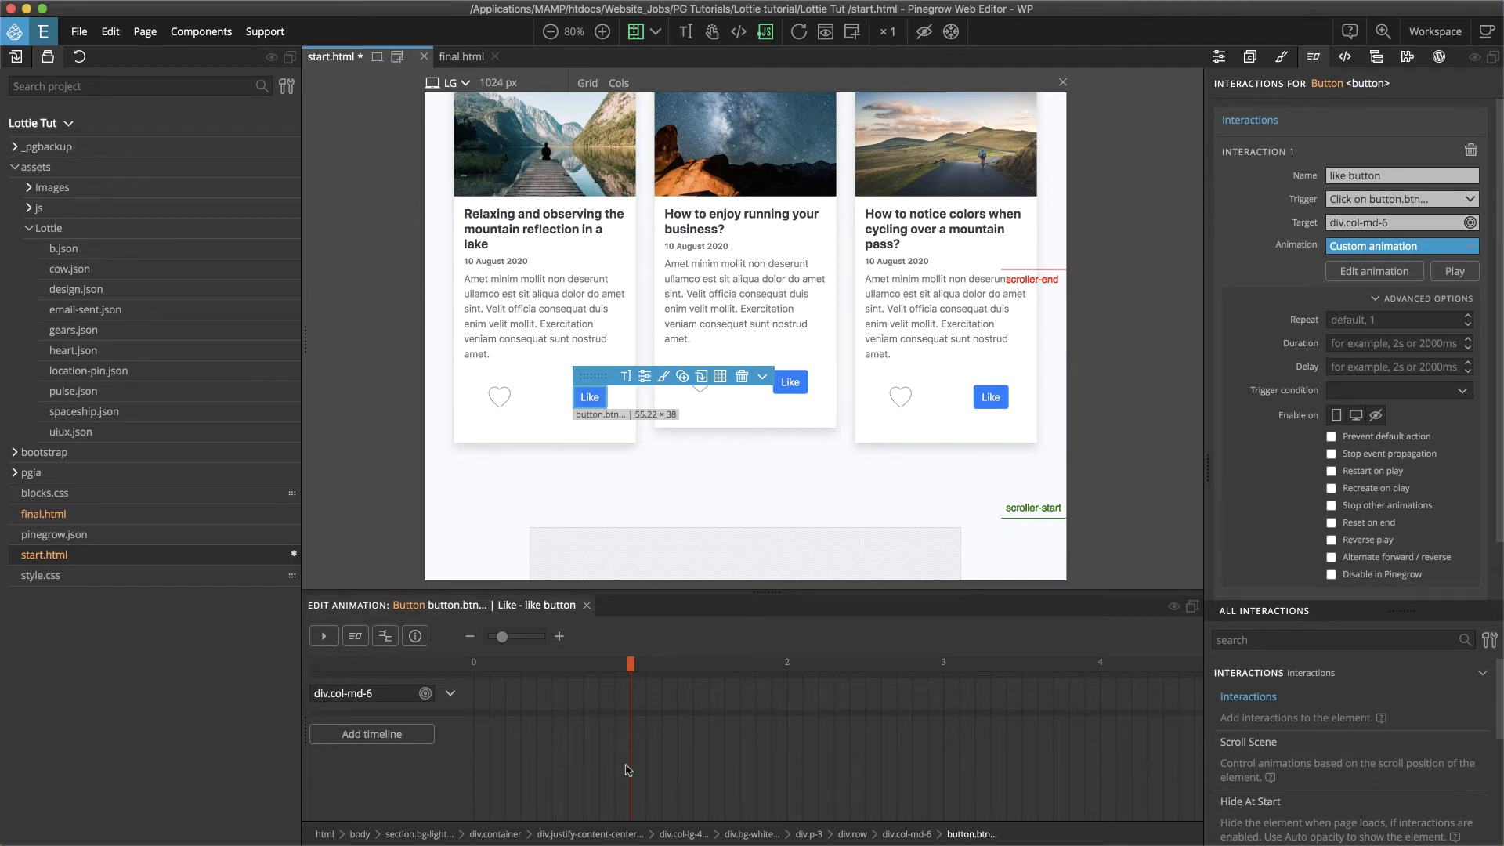
click(475, 698)
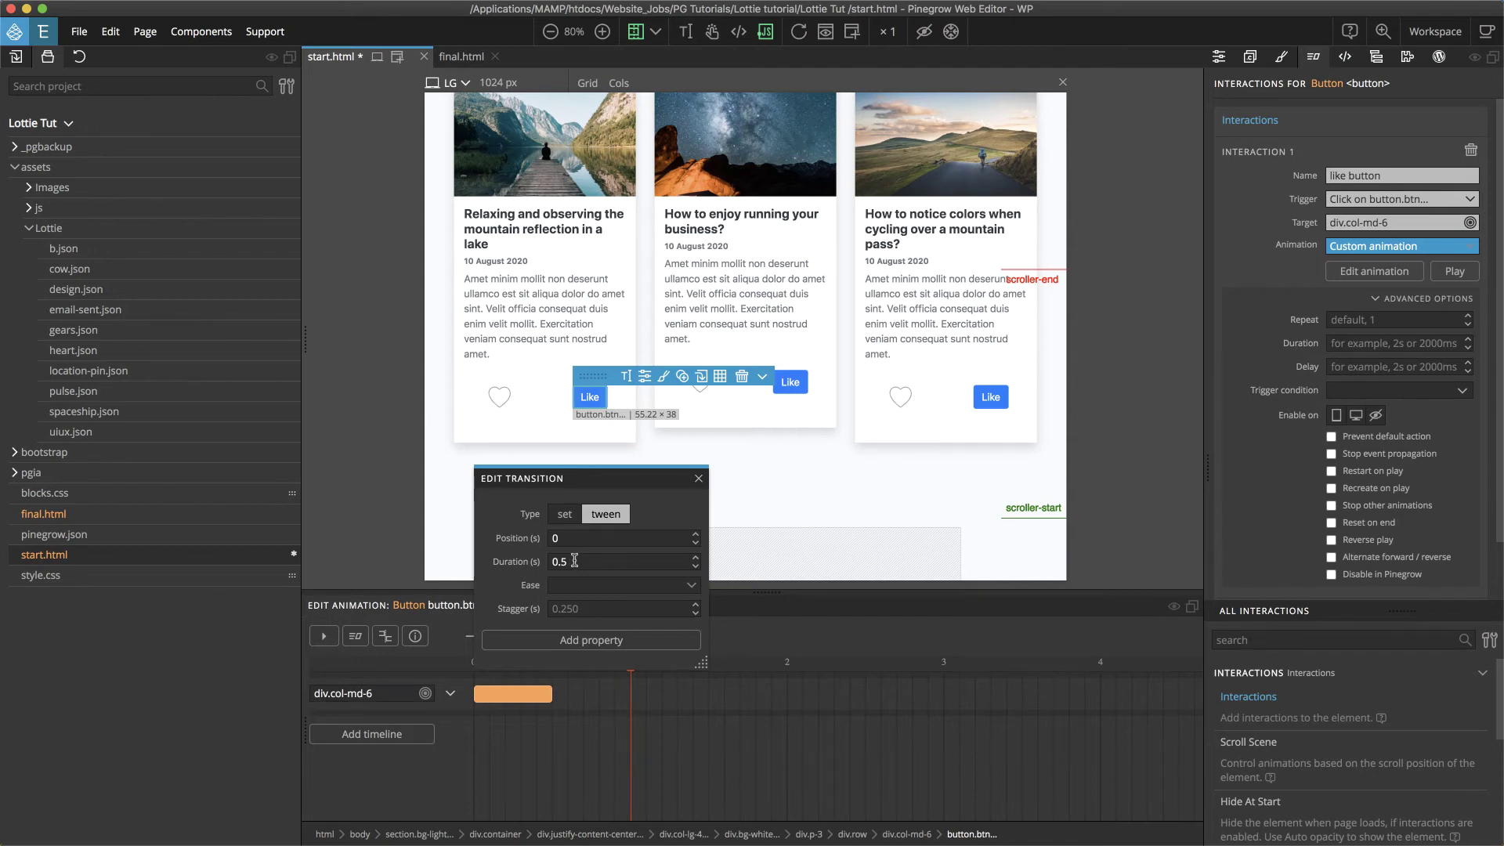
drag(574, 561, 555, 555)
text(1.5)
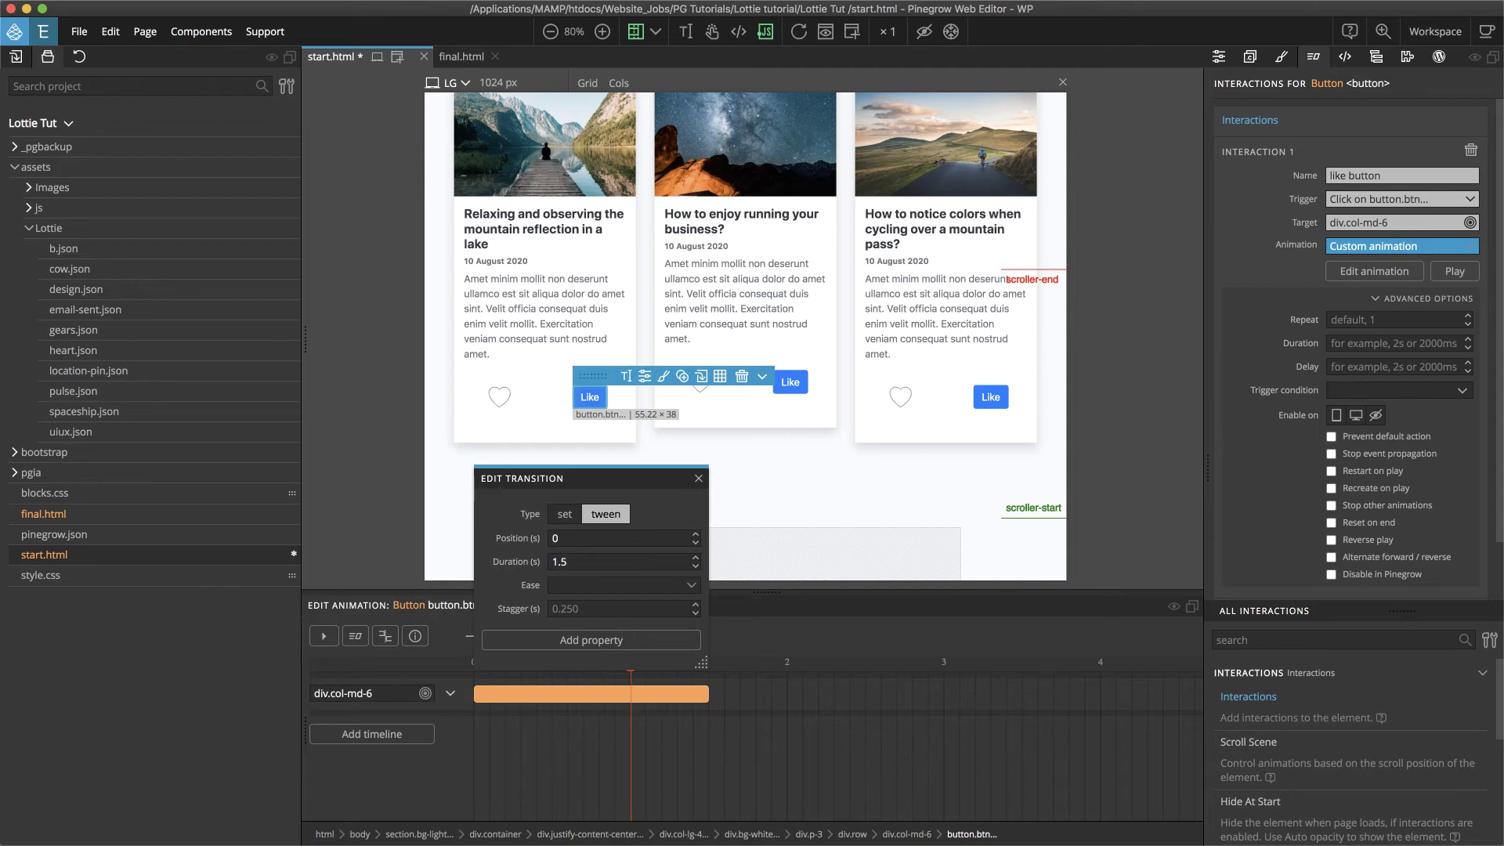
click(595, 644)
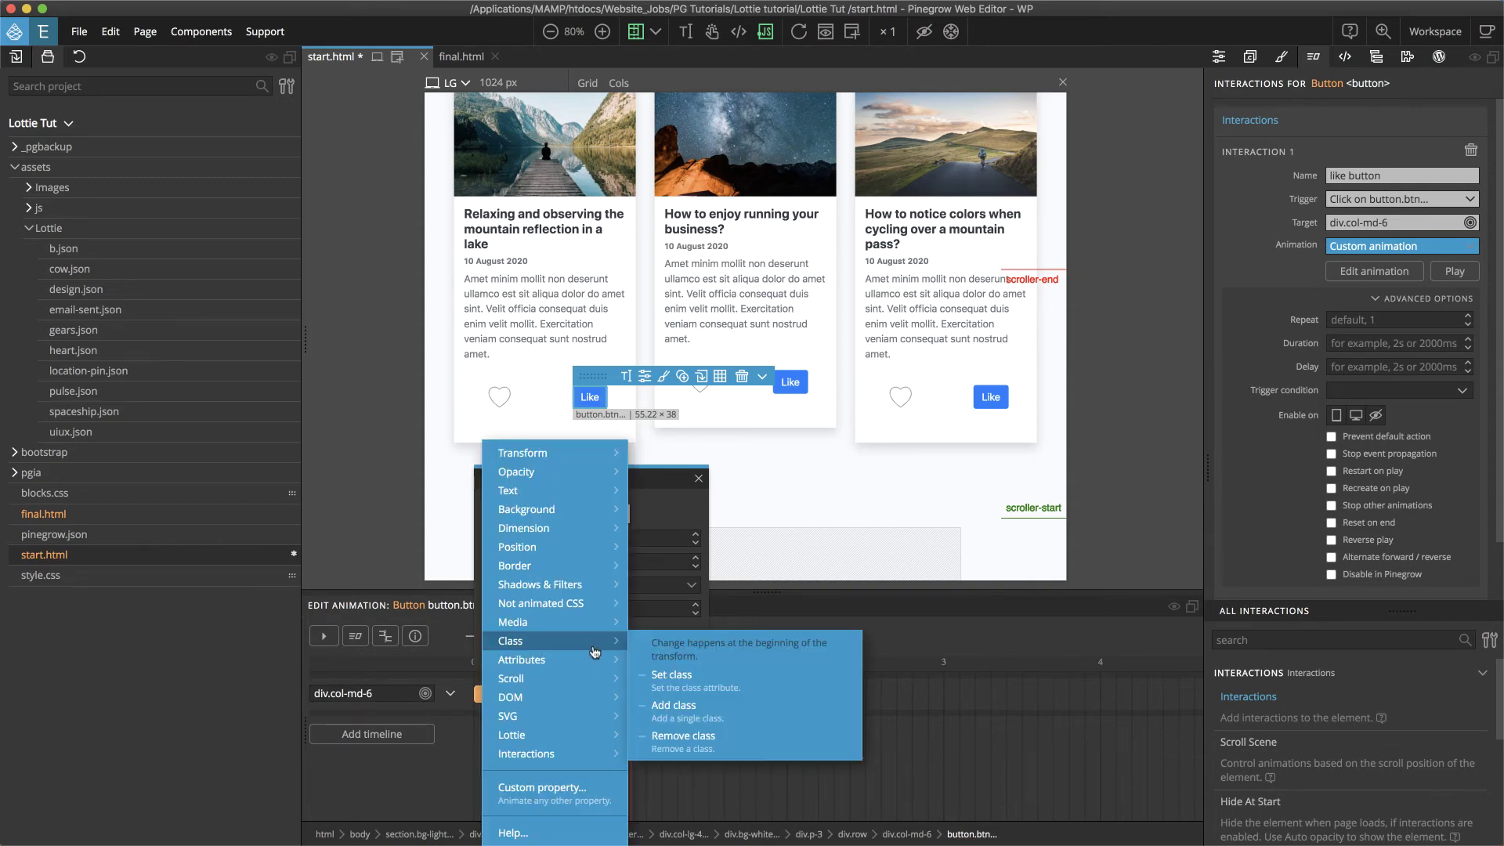
mouse_move(589, 737)
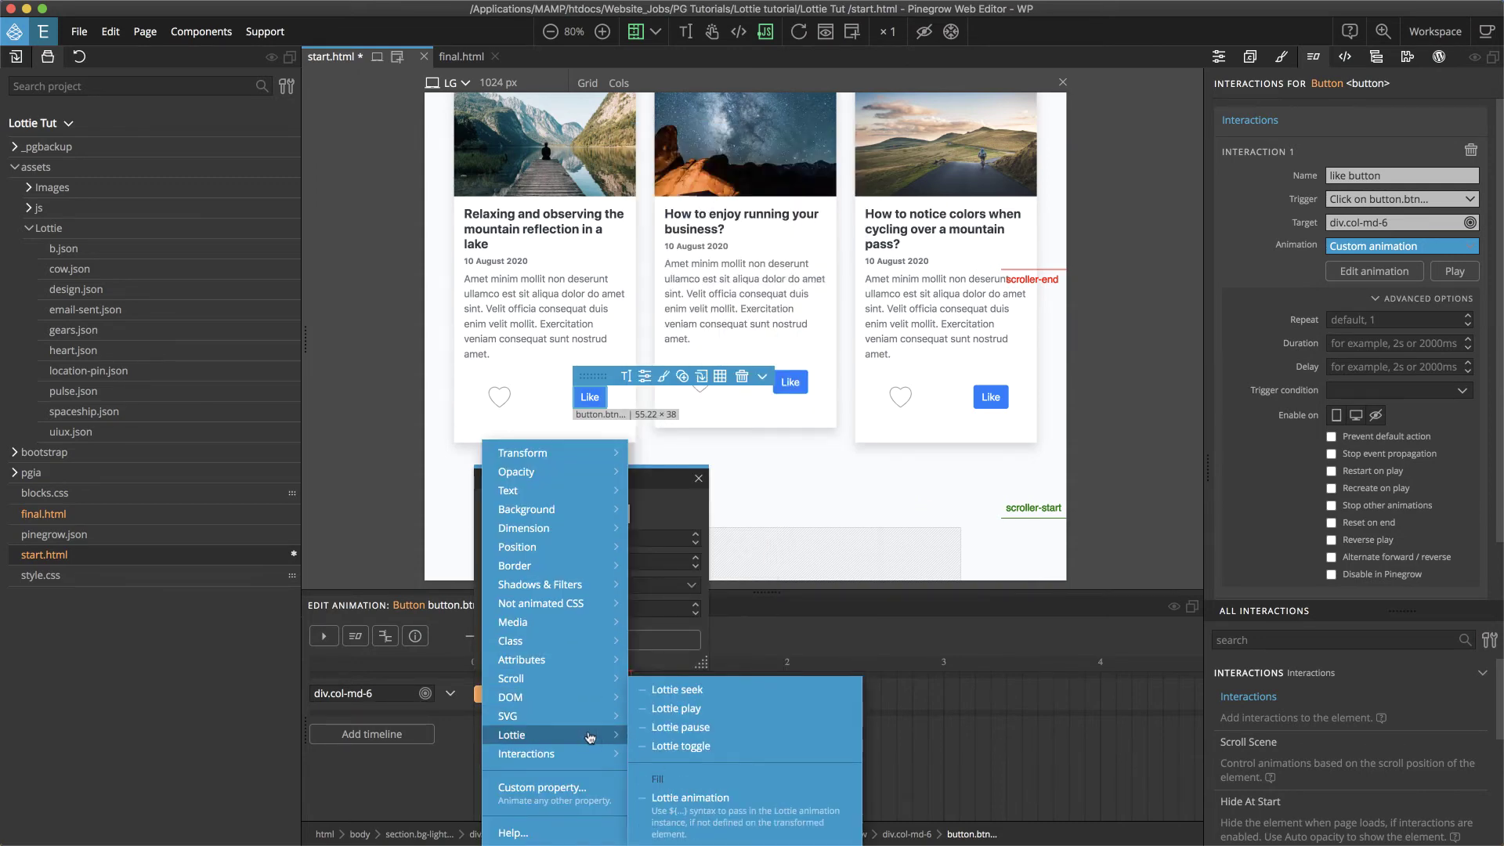
click(679, 708)
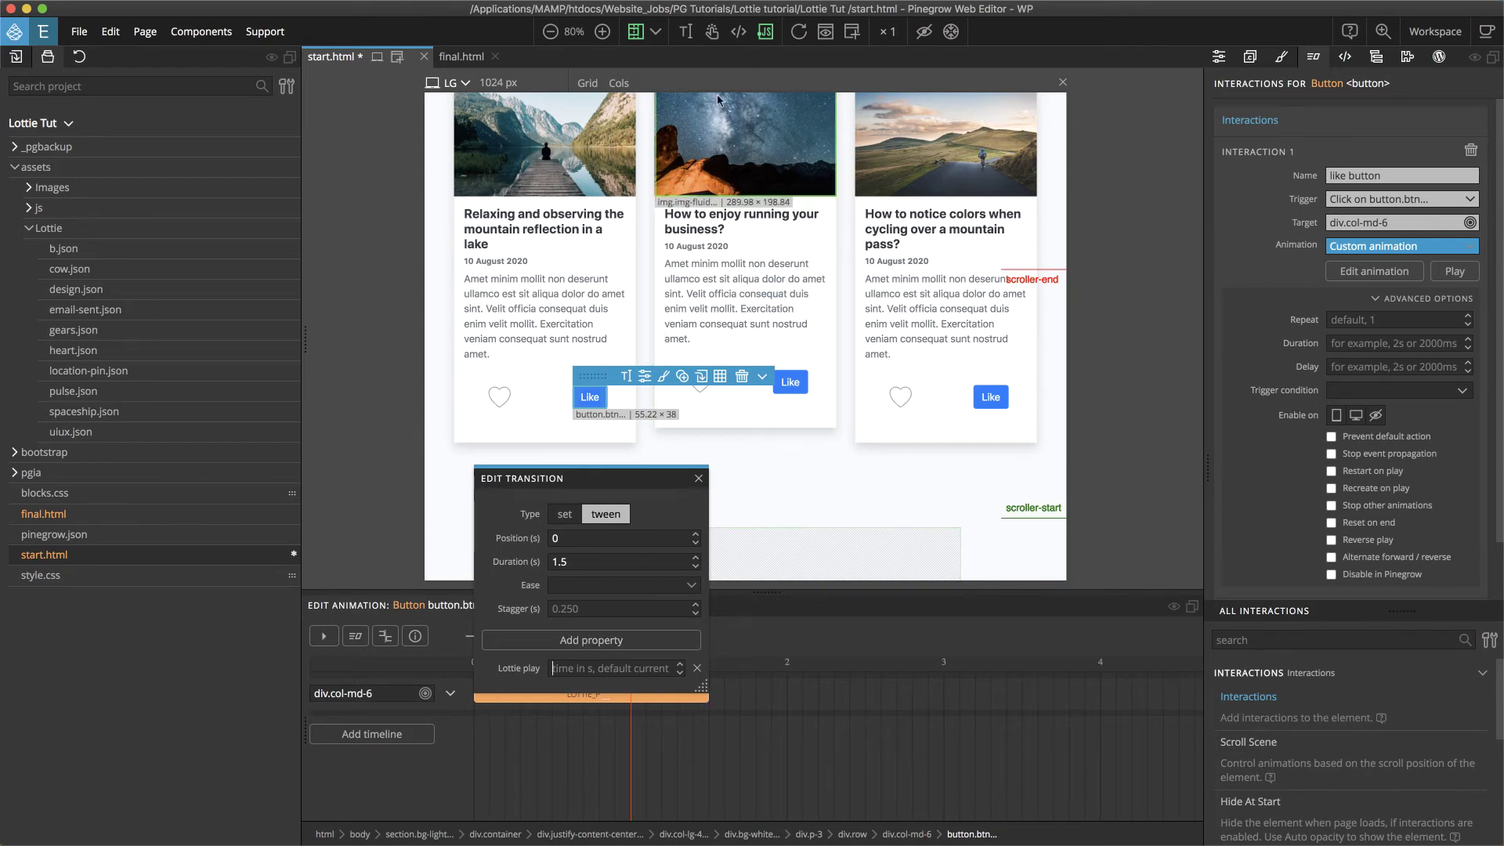
Test the Lottie play animation with the first card's Like button on the interactive page, and close the transition editor
click(712, 33)
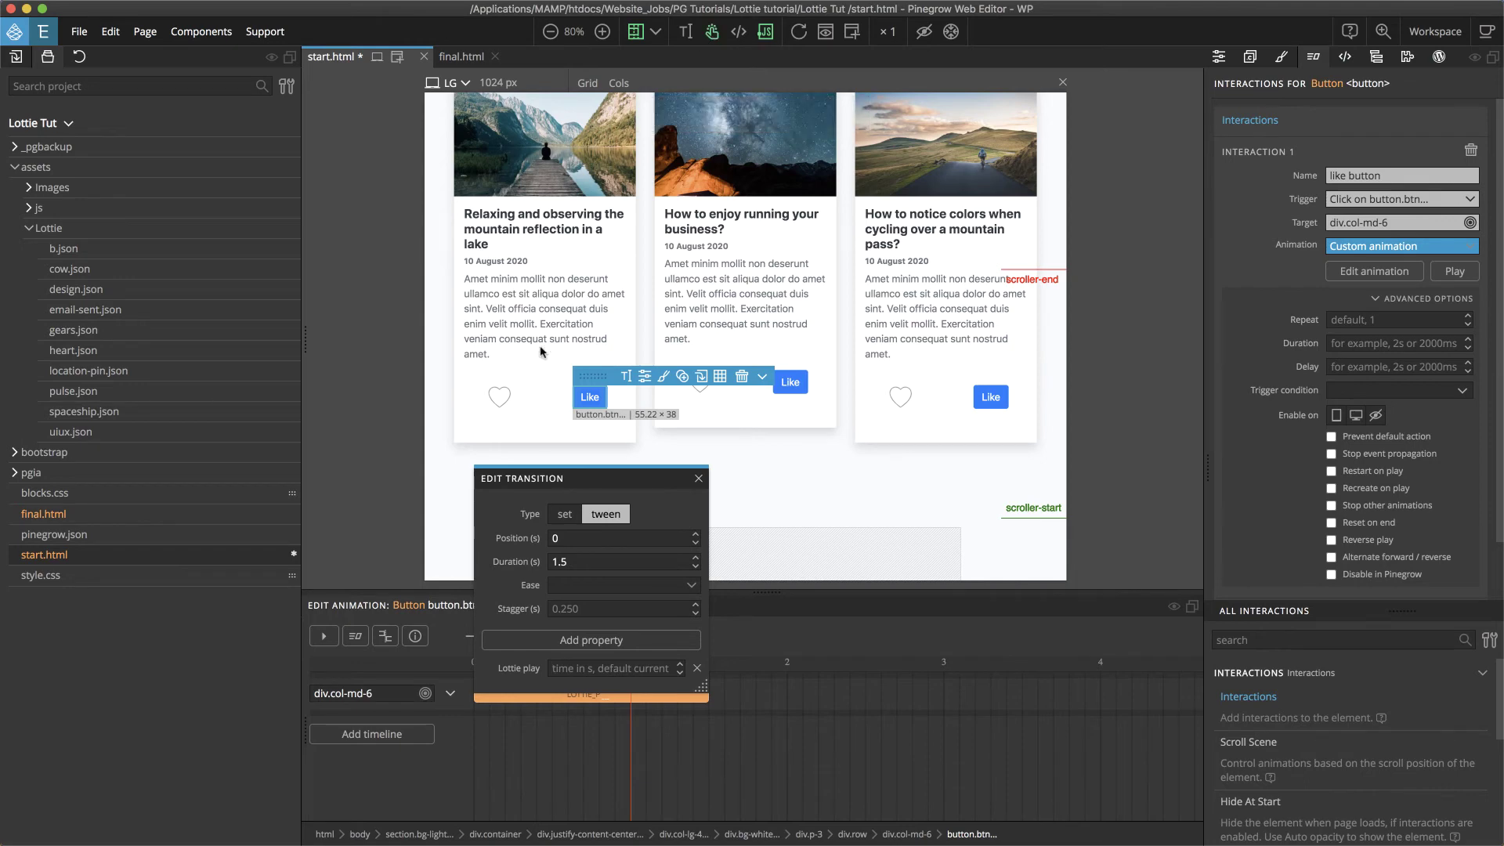
click(590, 400)
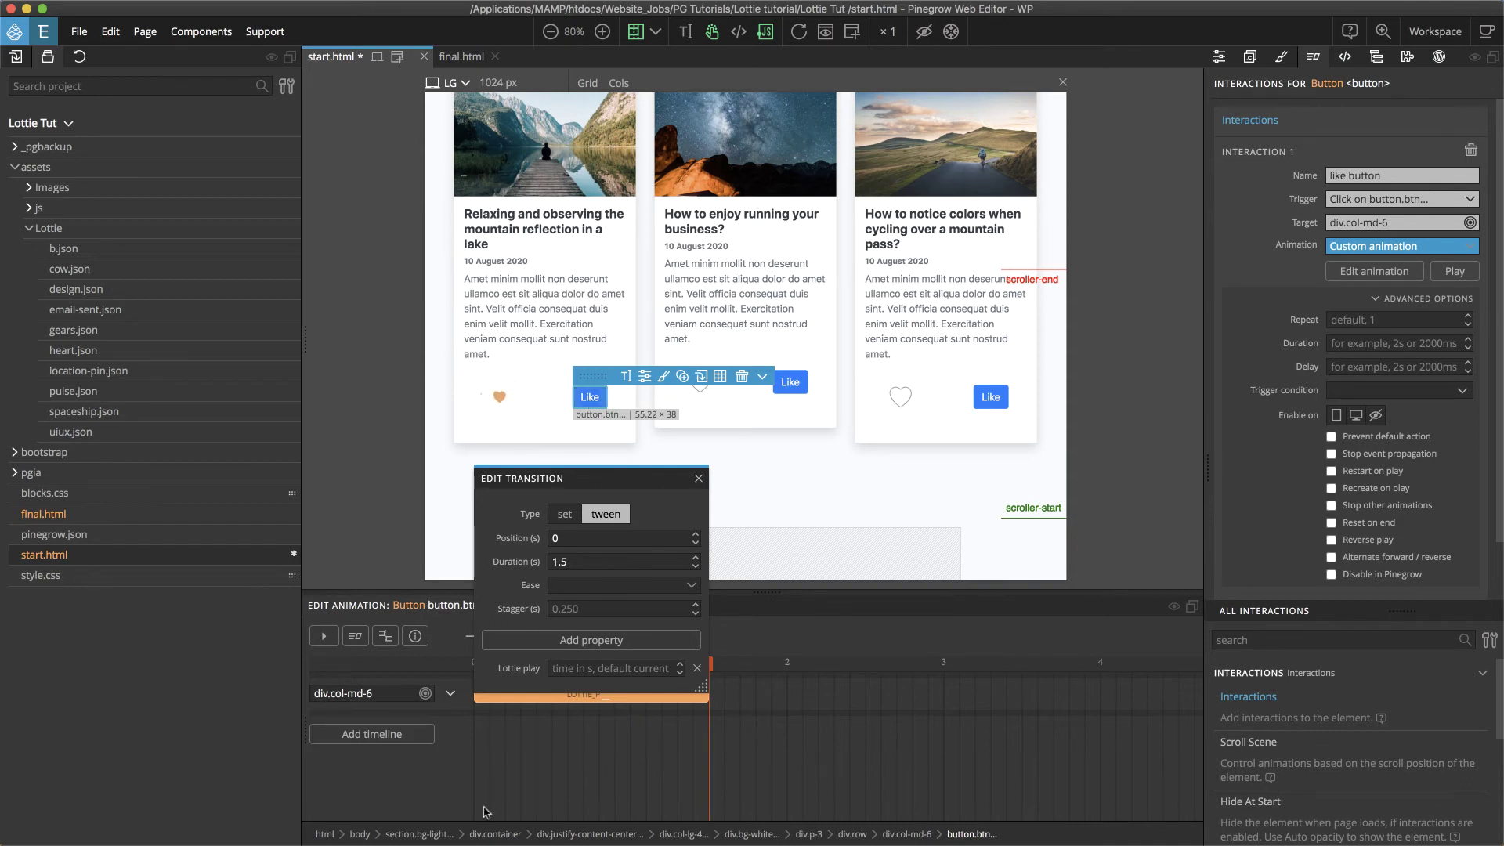
click(698, 481)
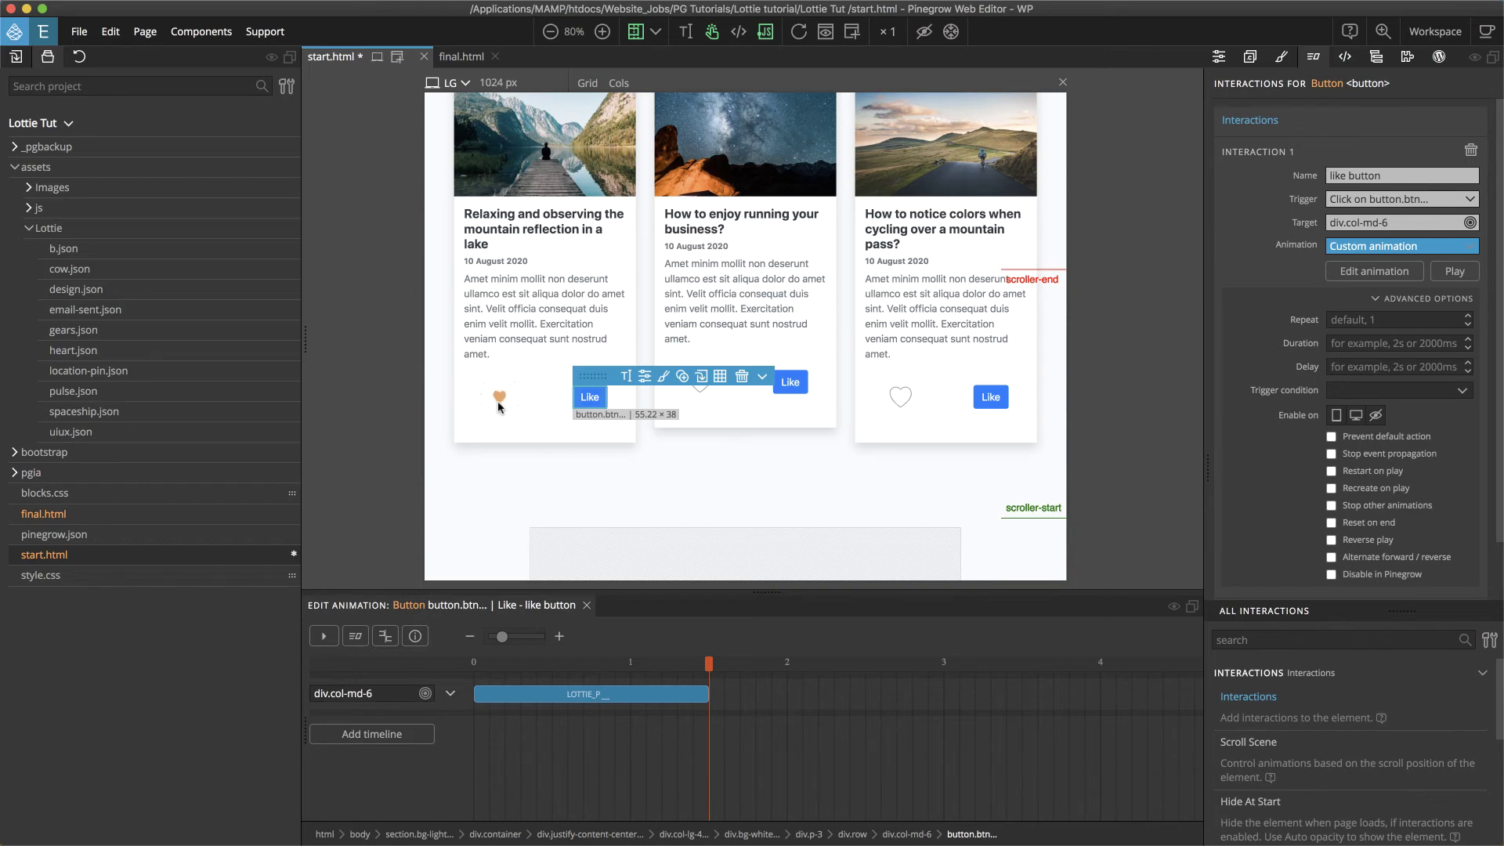
Add a set transition at 1.5 s to the heart column's timeline with the Lottie pause property
click(711, 693)
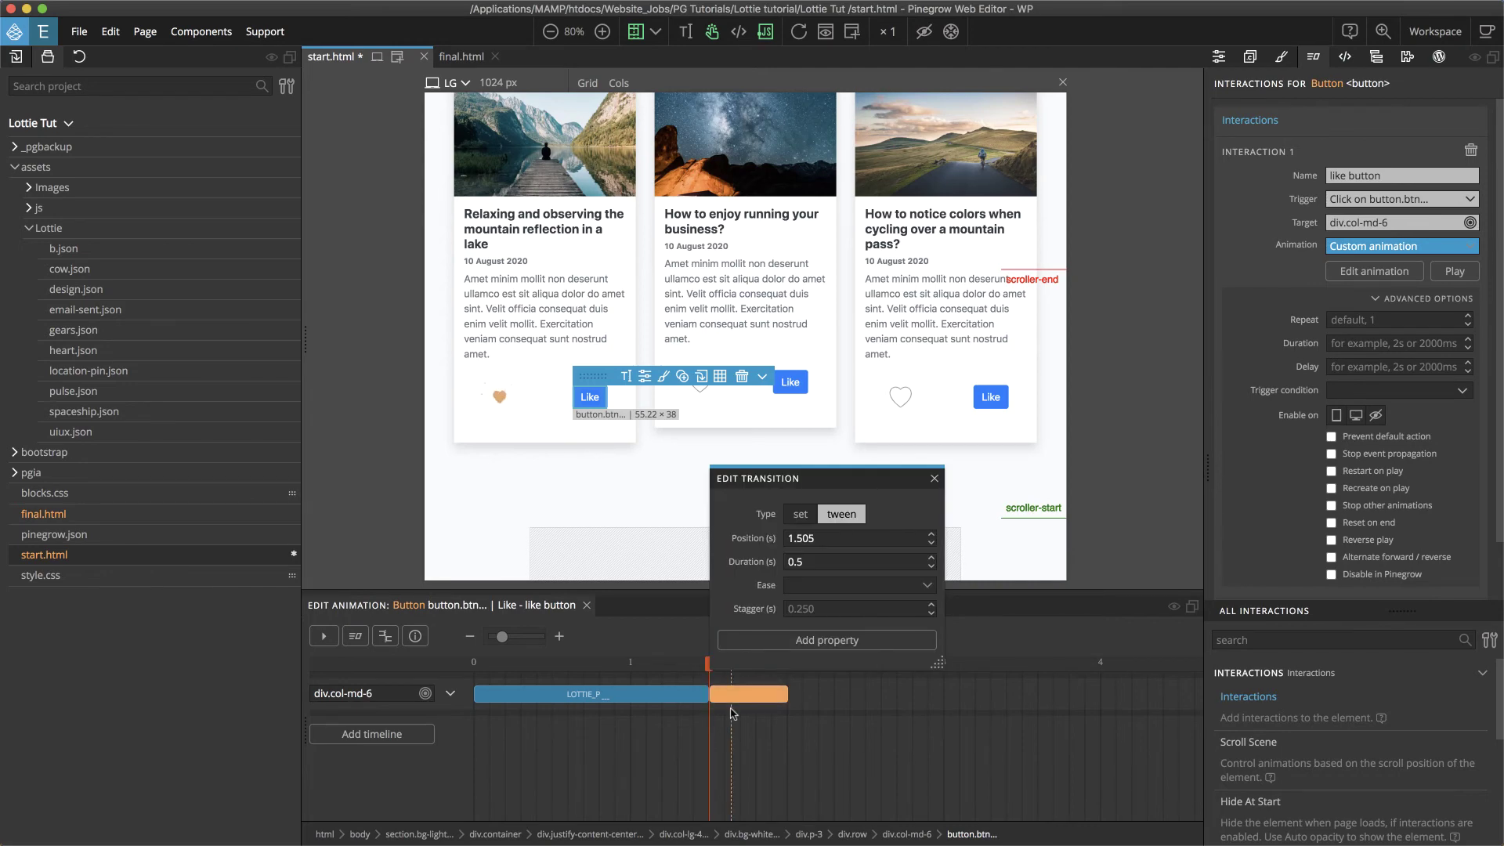
click(802, 516)
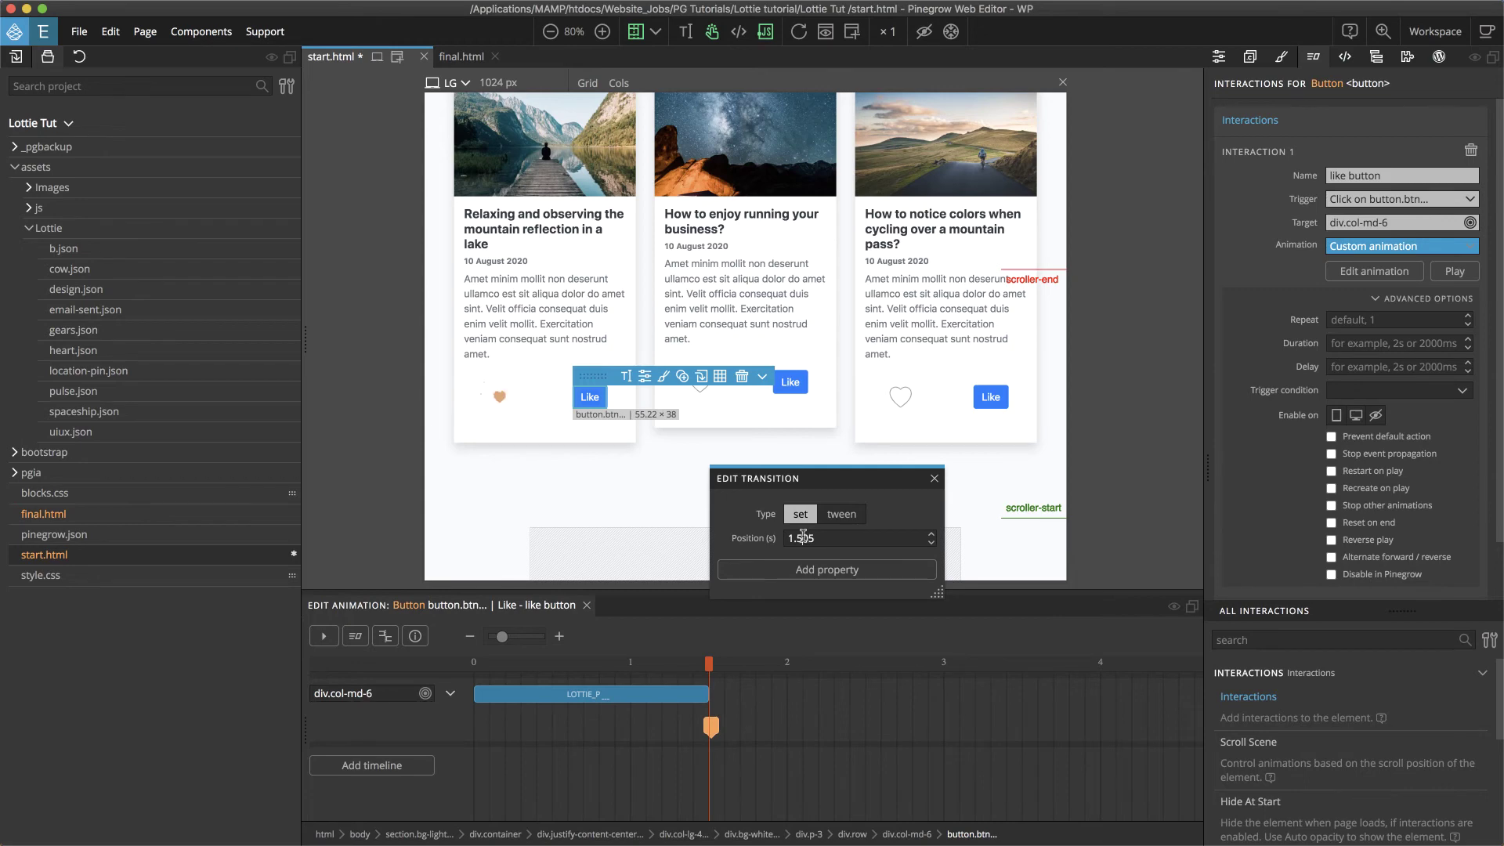
click(835, 539)
key(BackSpace)
key(BackSpace)
click(832, 573)
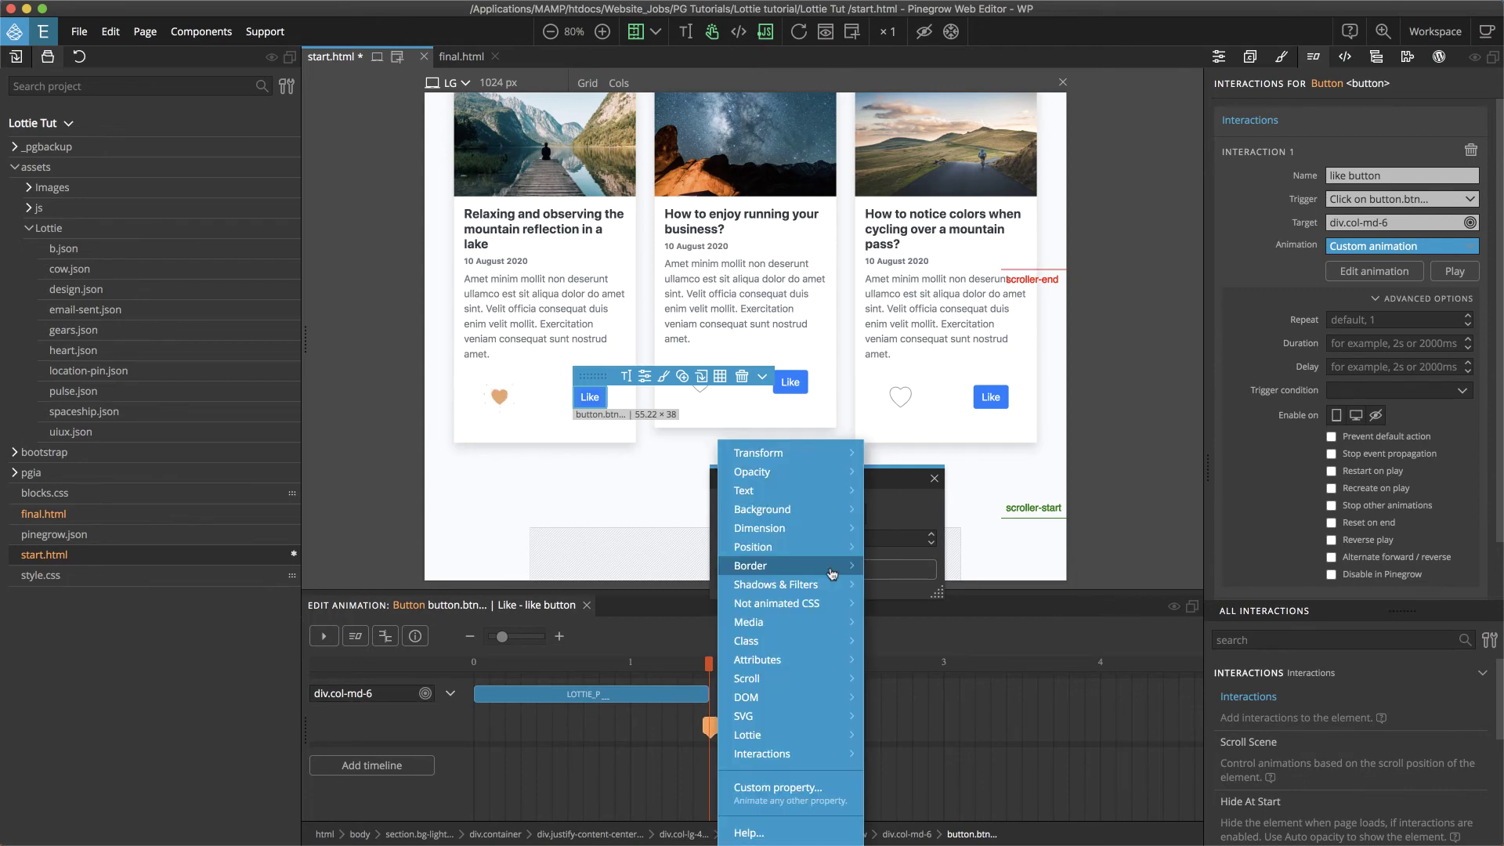
mouse_move(800, 742)
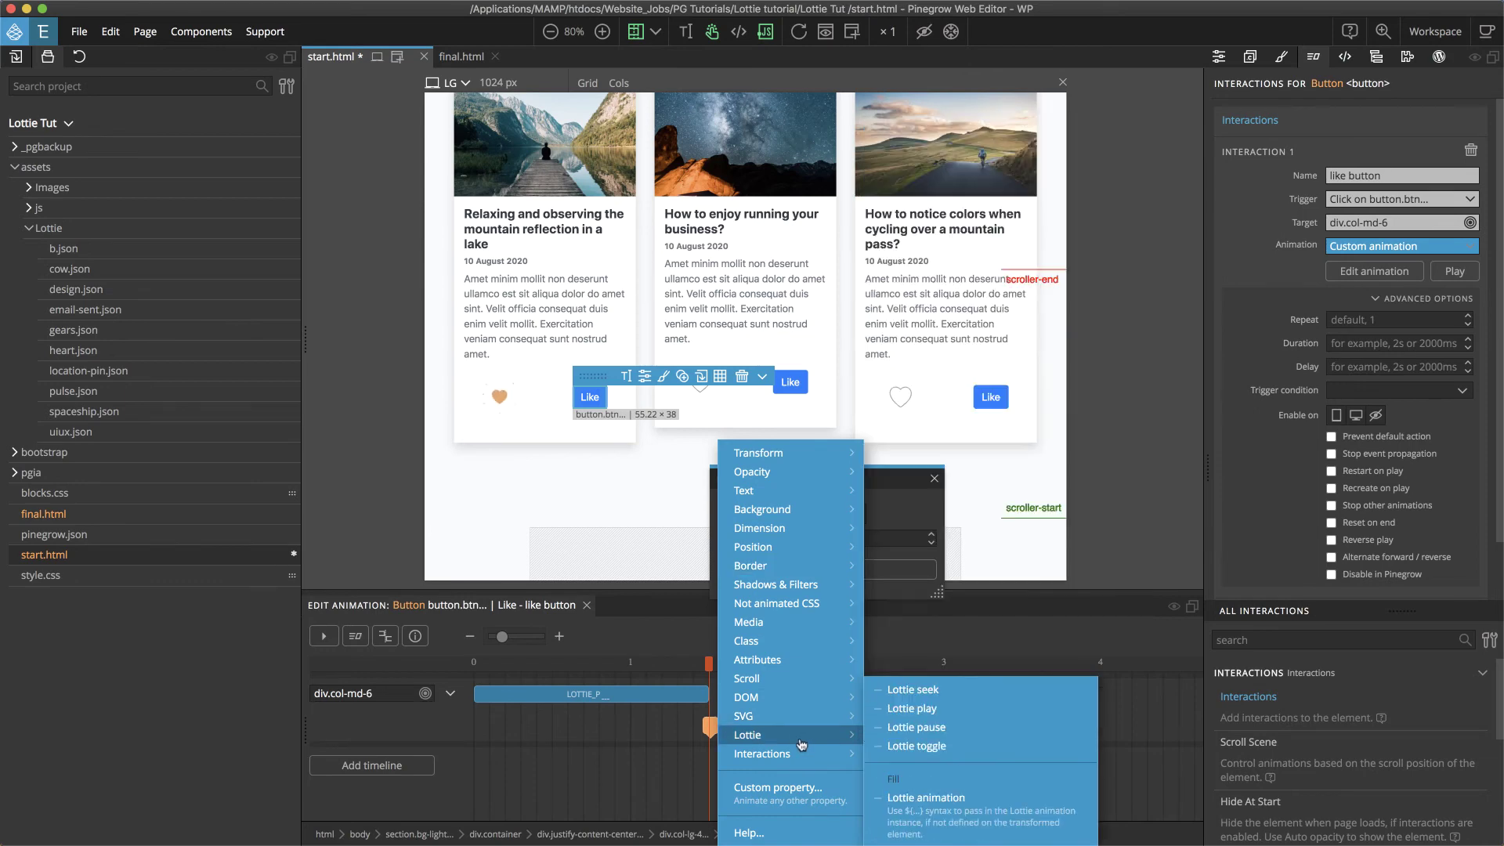
click(900, 728)
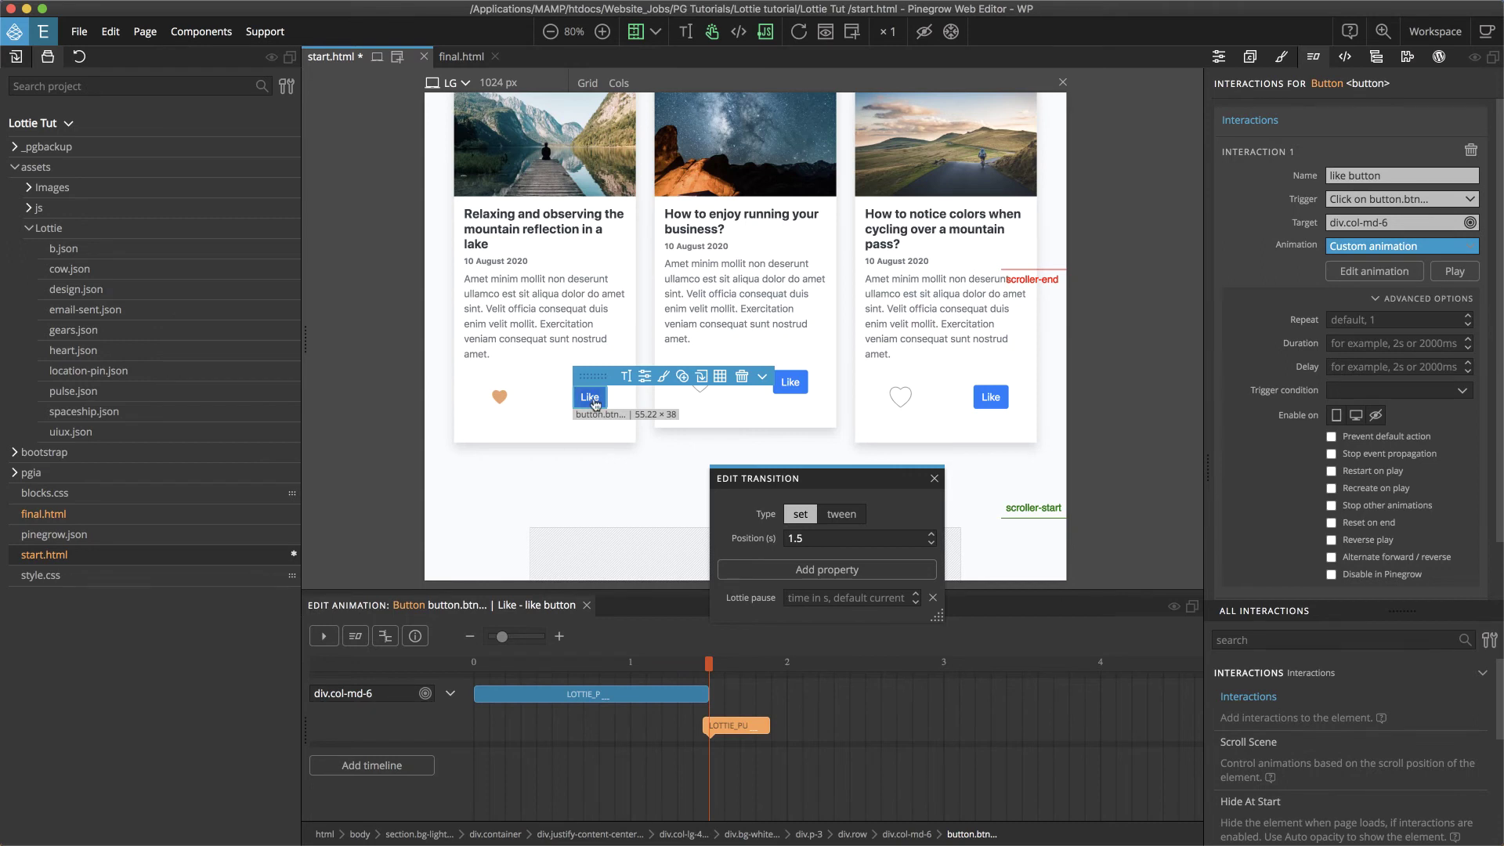
Test the first card's Like button again with the Lottie pause in place, and close the transition editor
click(711, 33)
click(594, 398)
click(935, 478)
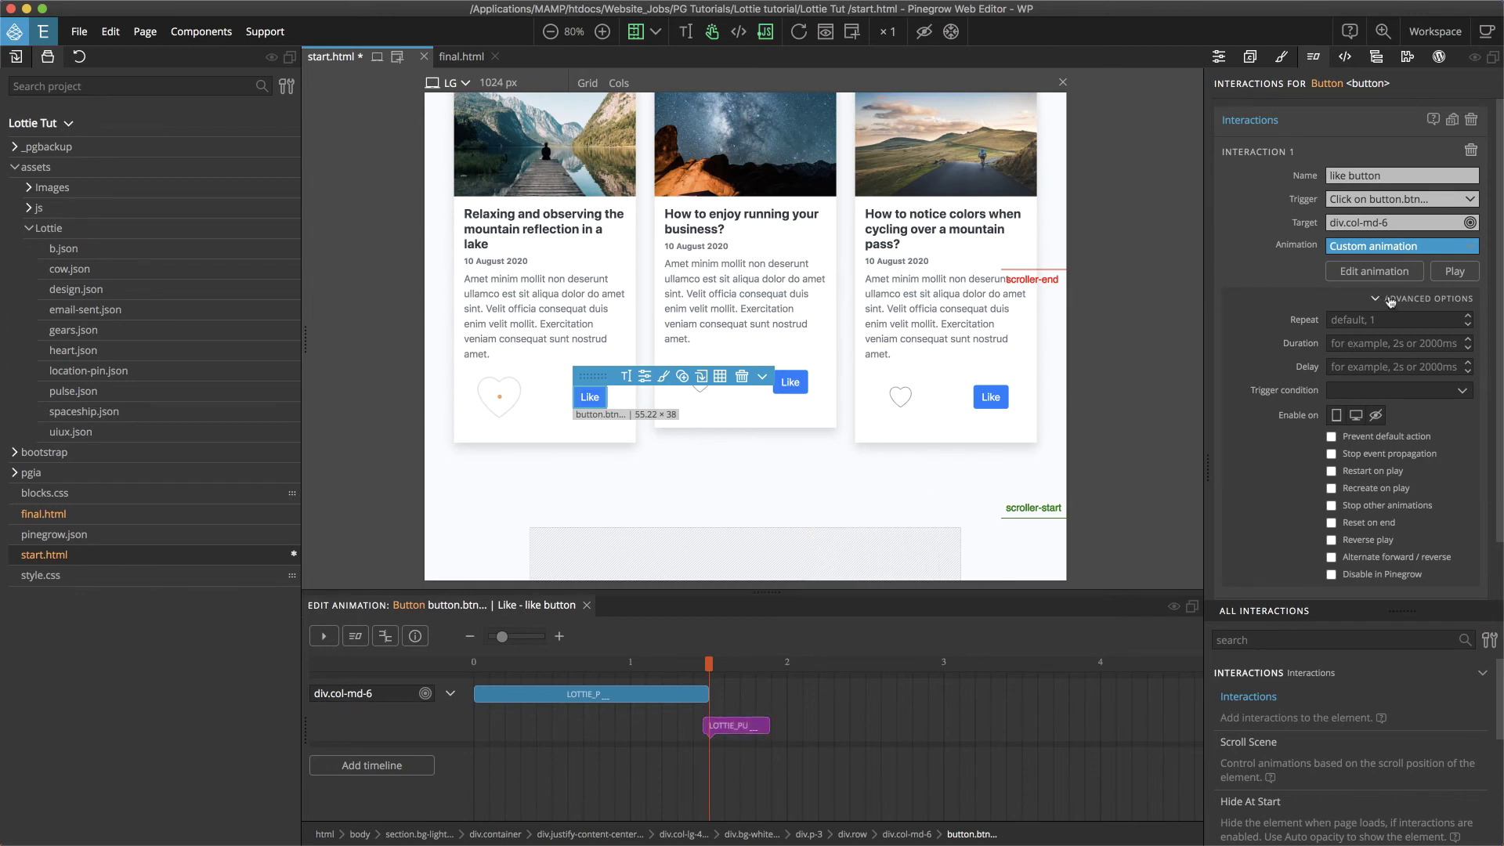
Enable Reset on end for the like button interaction and add the Apply To Many action to the button
click(1331, 523)
scroll(1372, 446, down, 1)
scroll(1372, 447, down, 1)
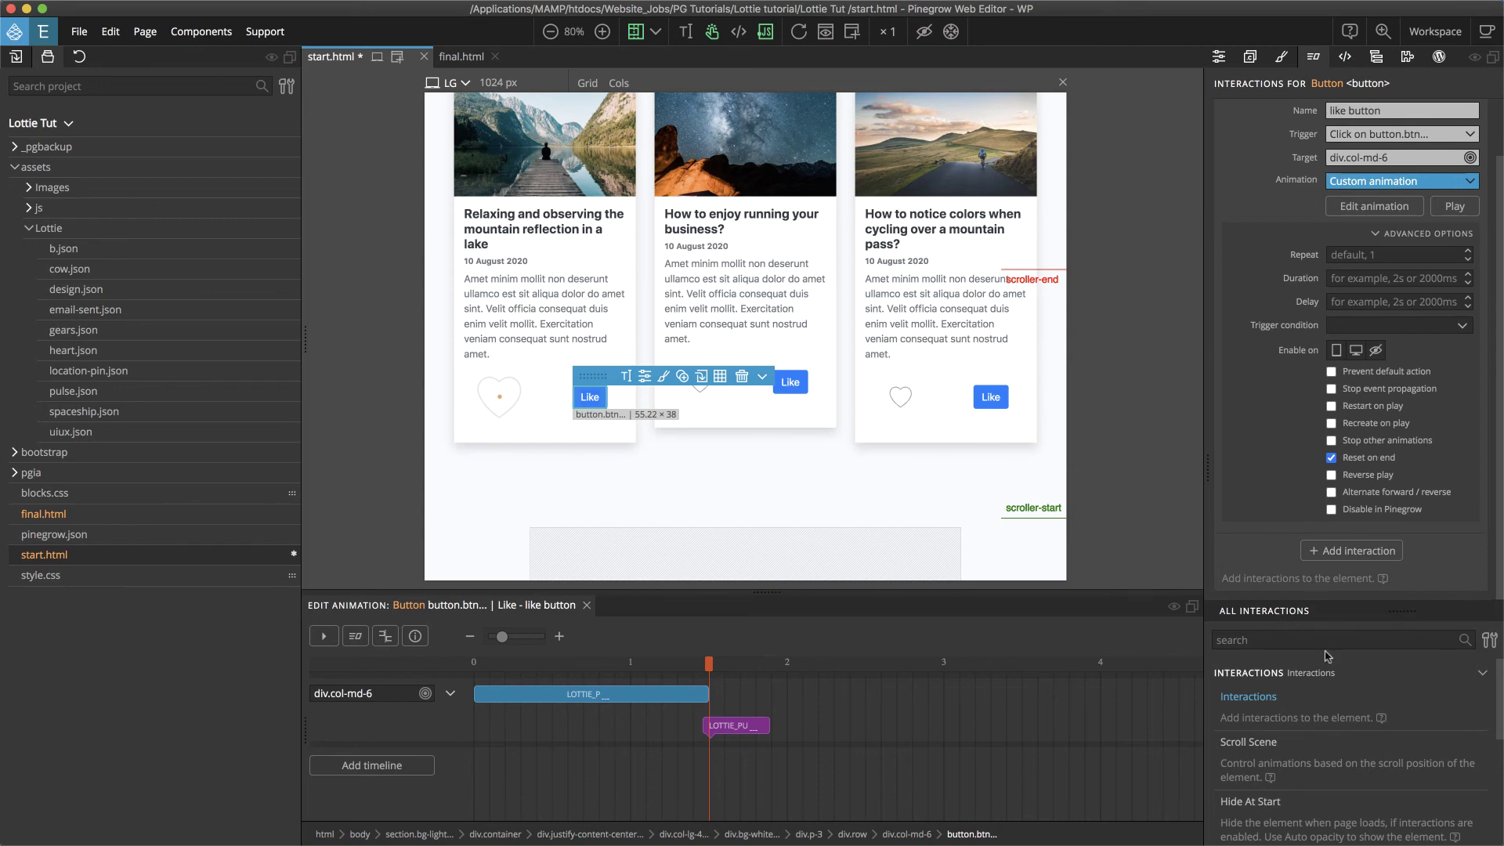
scroll(1323, 700, down, 2)
scroll(1323, 700, down, 5)
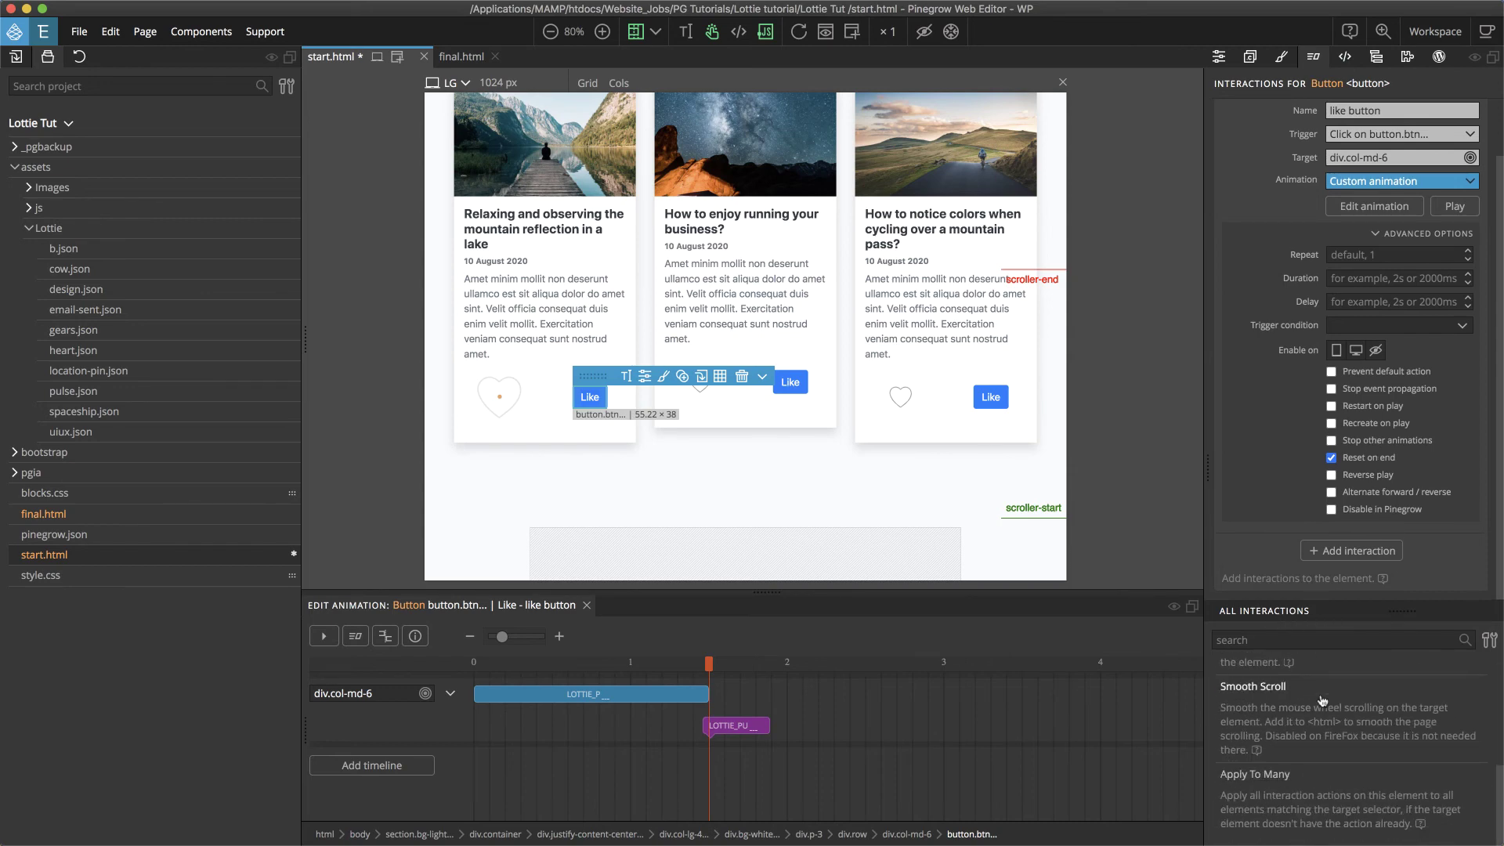
click(1274, 776)
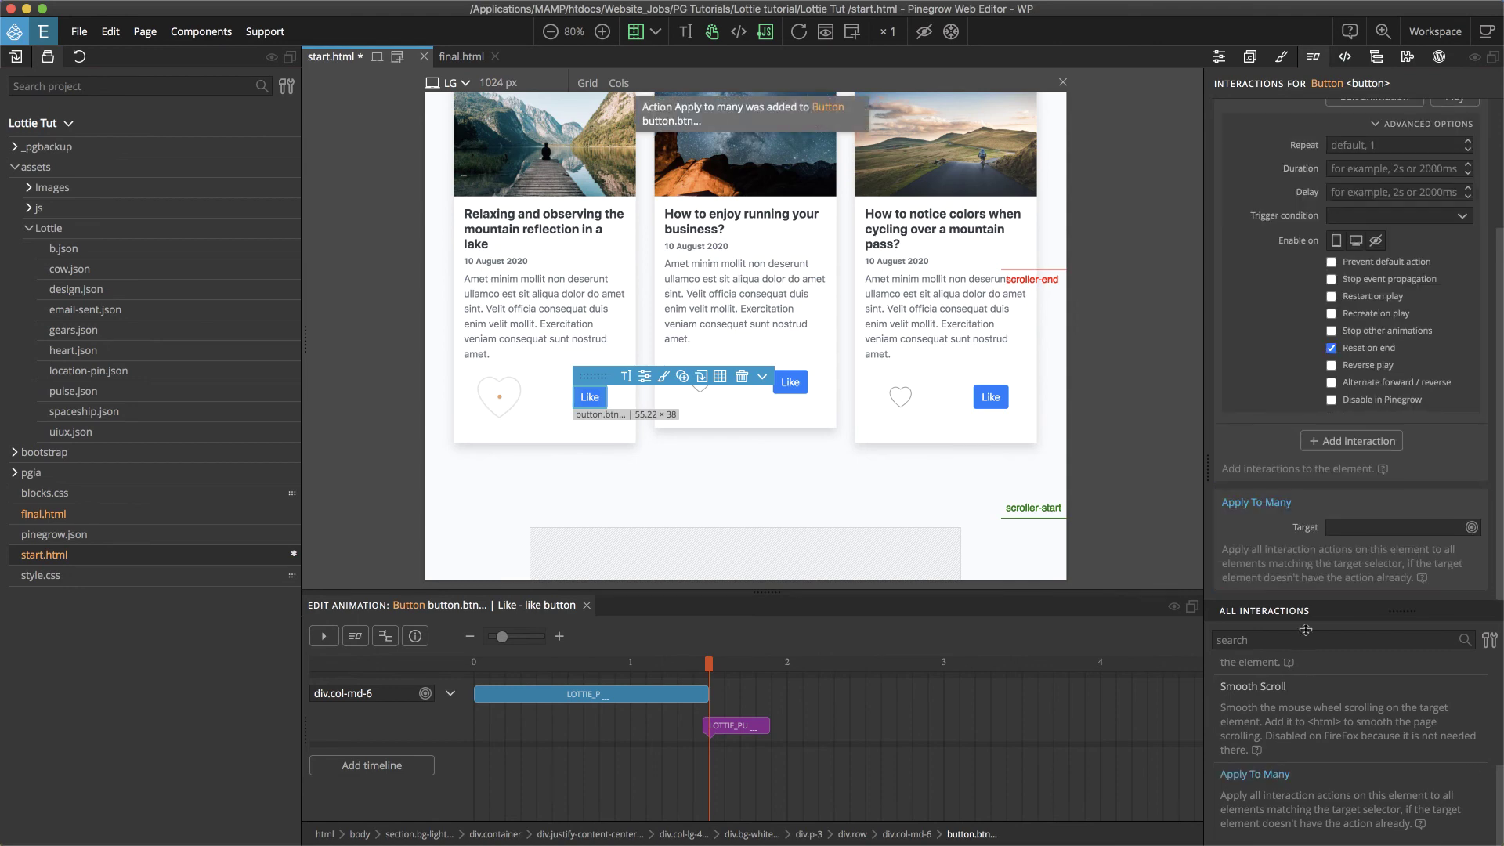
Set the Apply To Many target to the custom selector $[data-interaction="like"]
click(1337, 532)
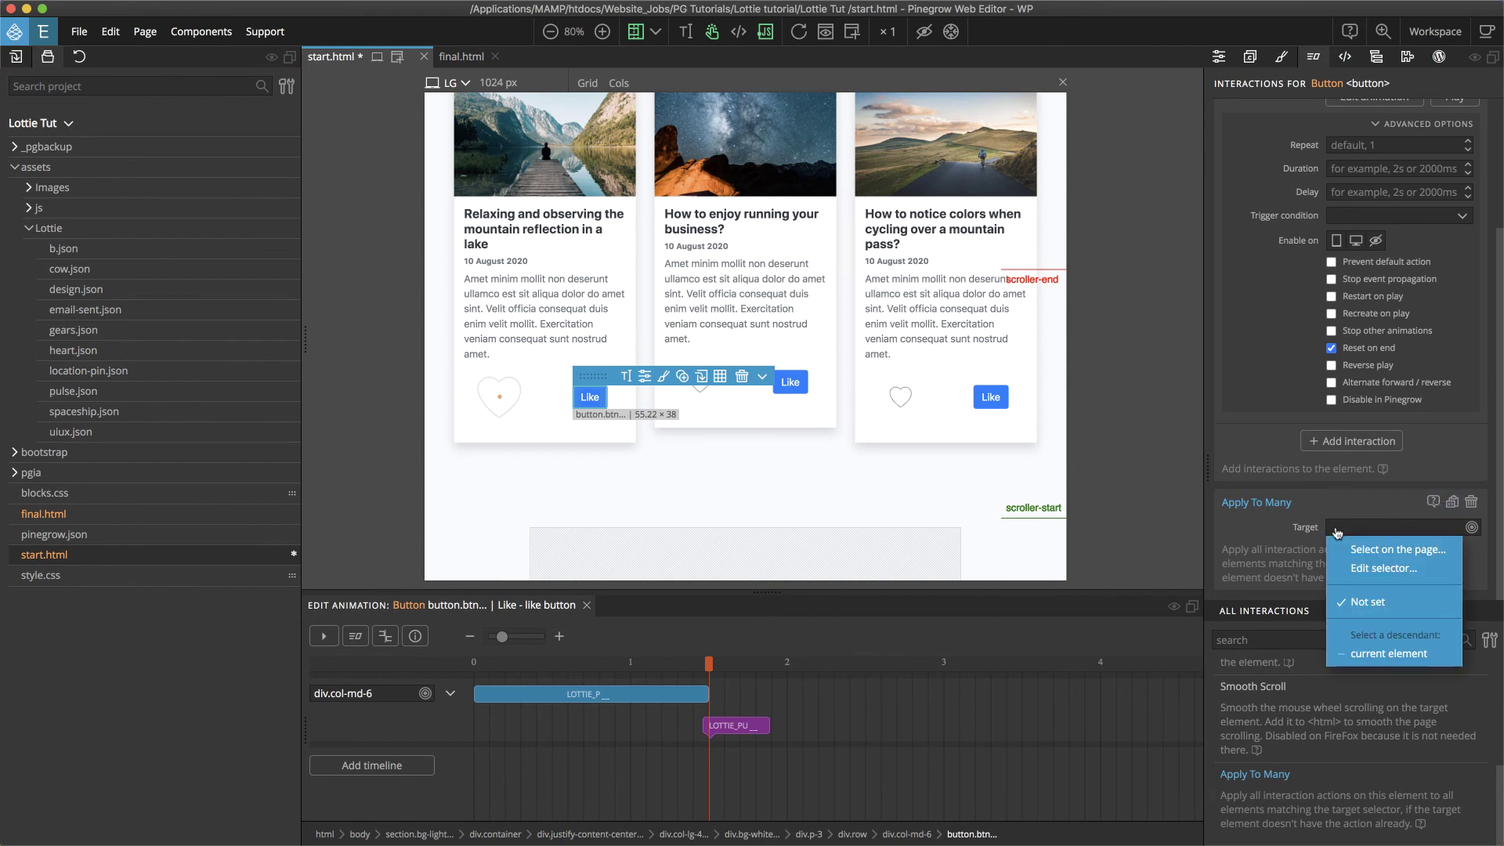
click(1354, 569)
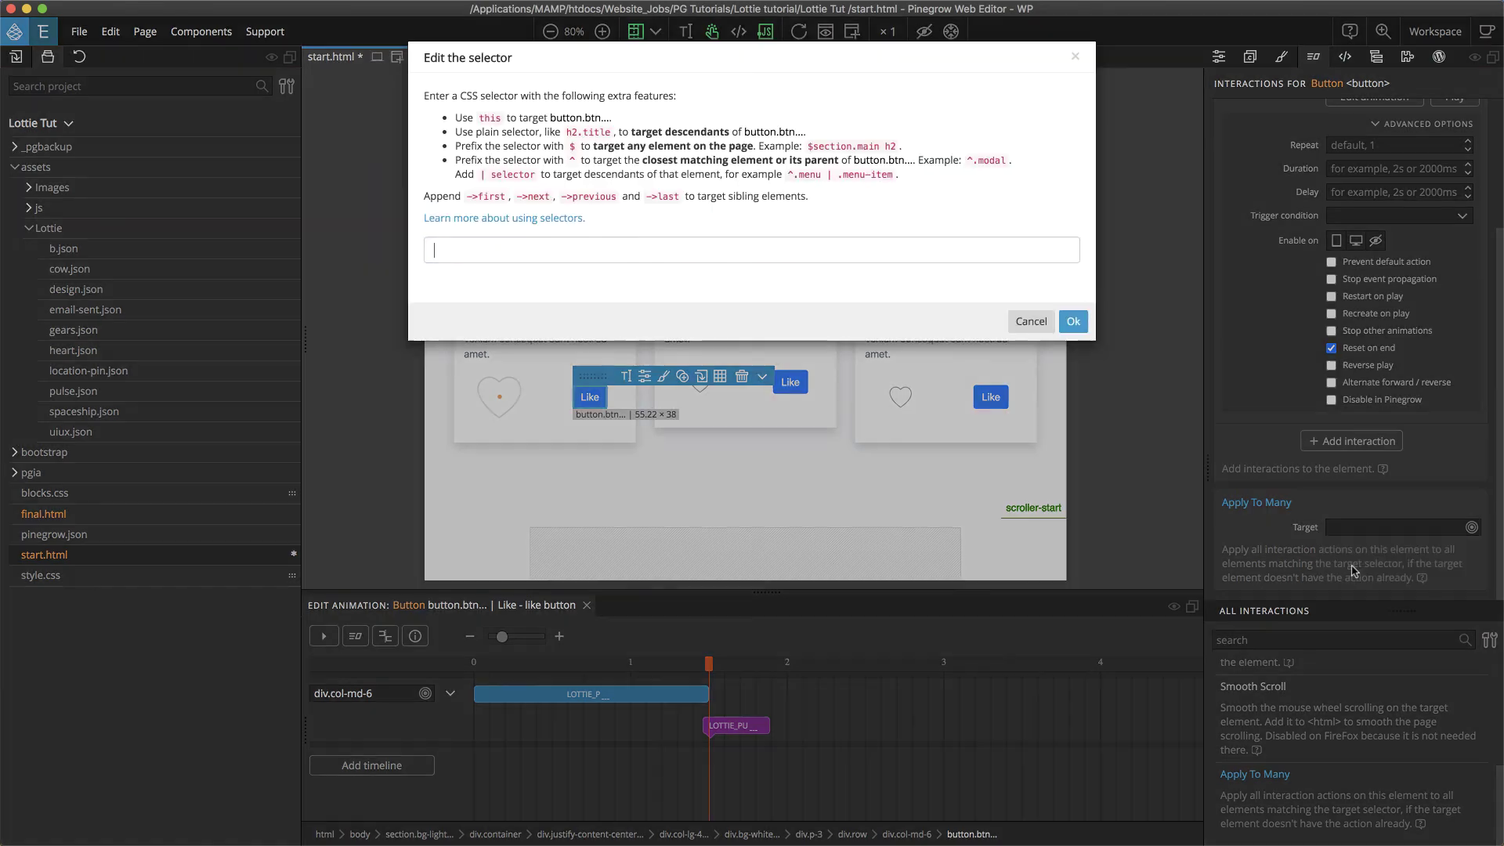
click(620, 247)
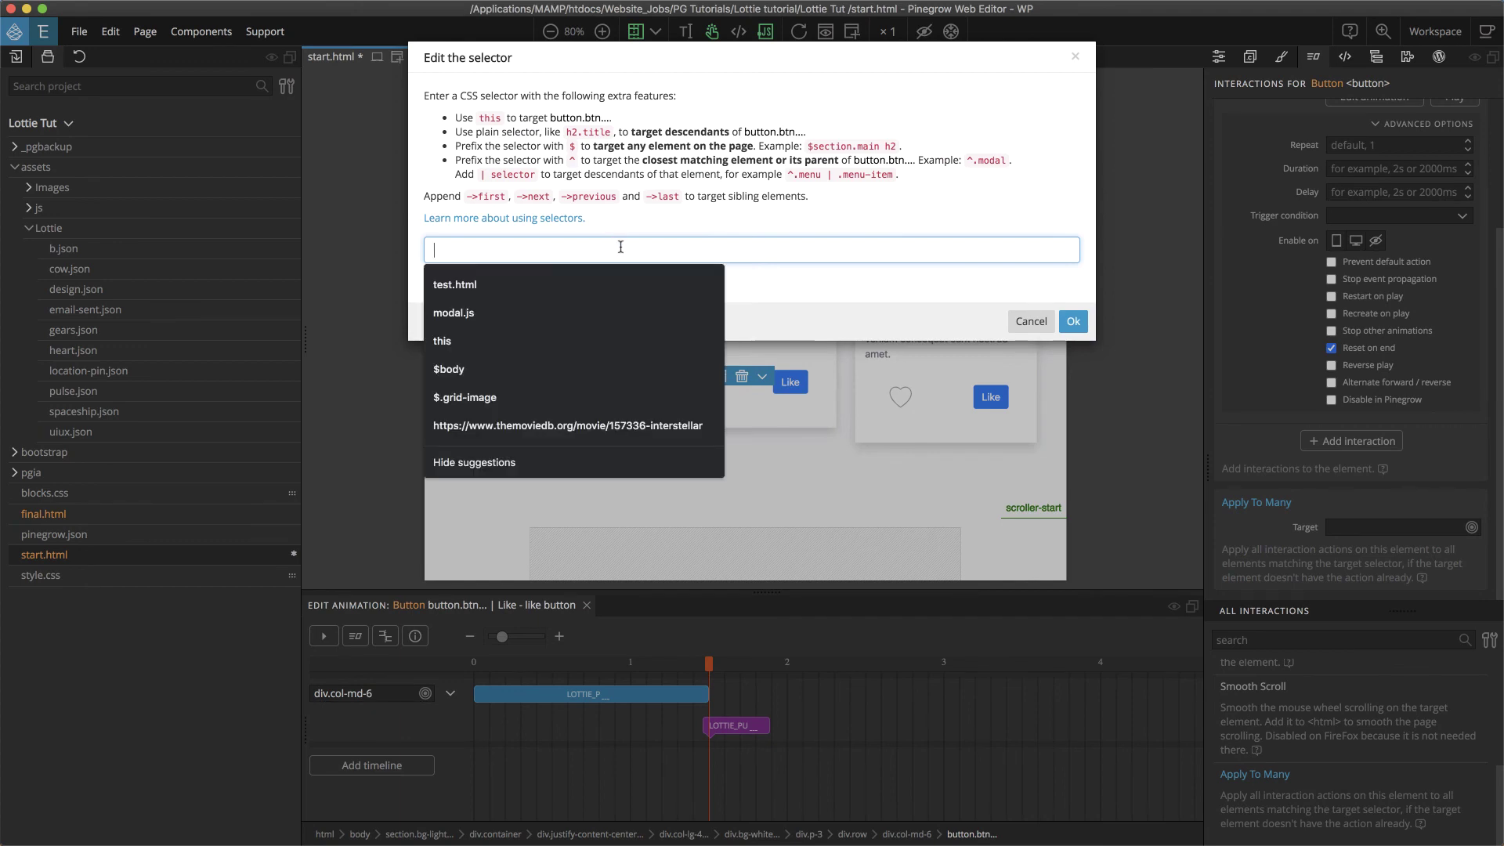
text($)
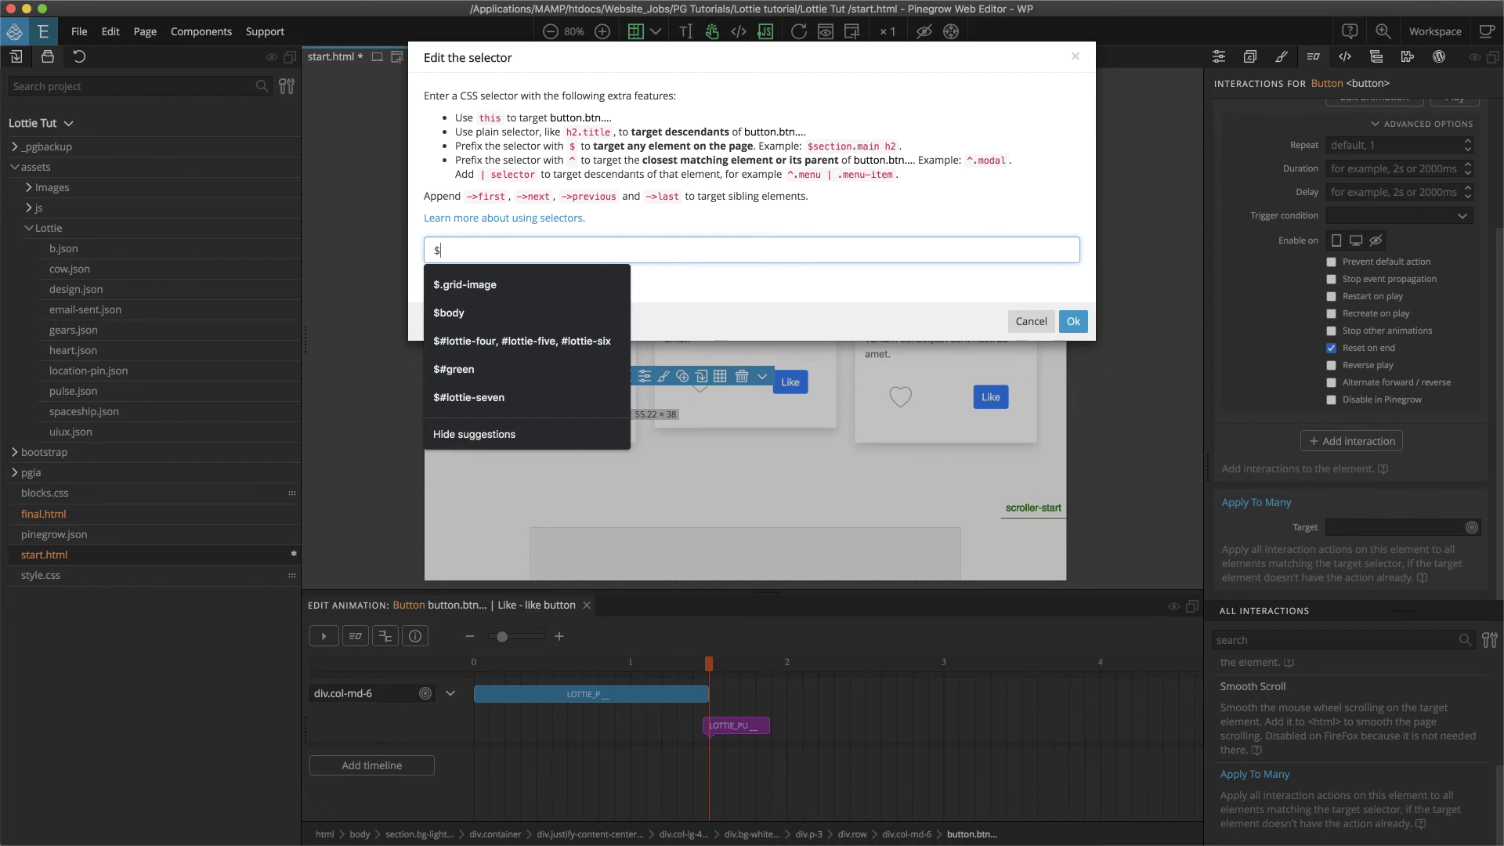
text([)
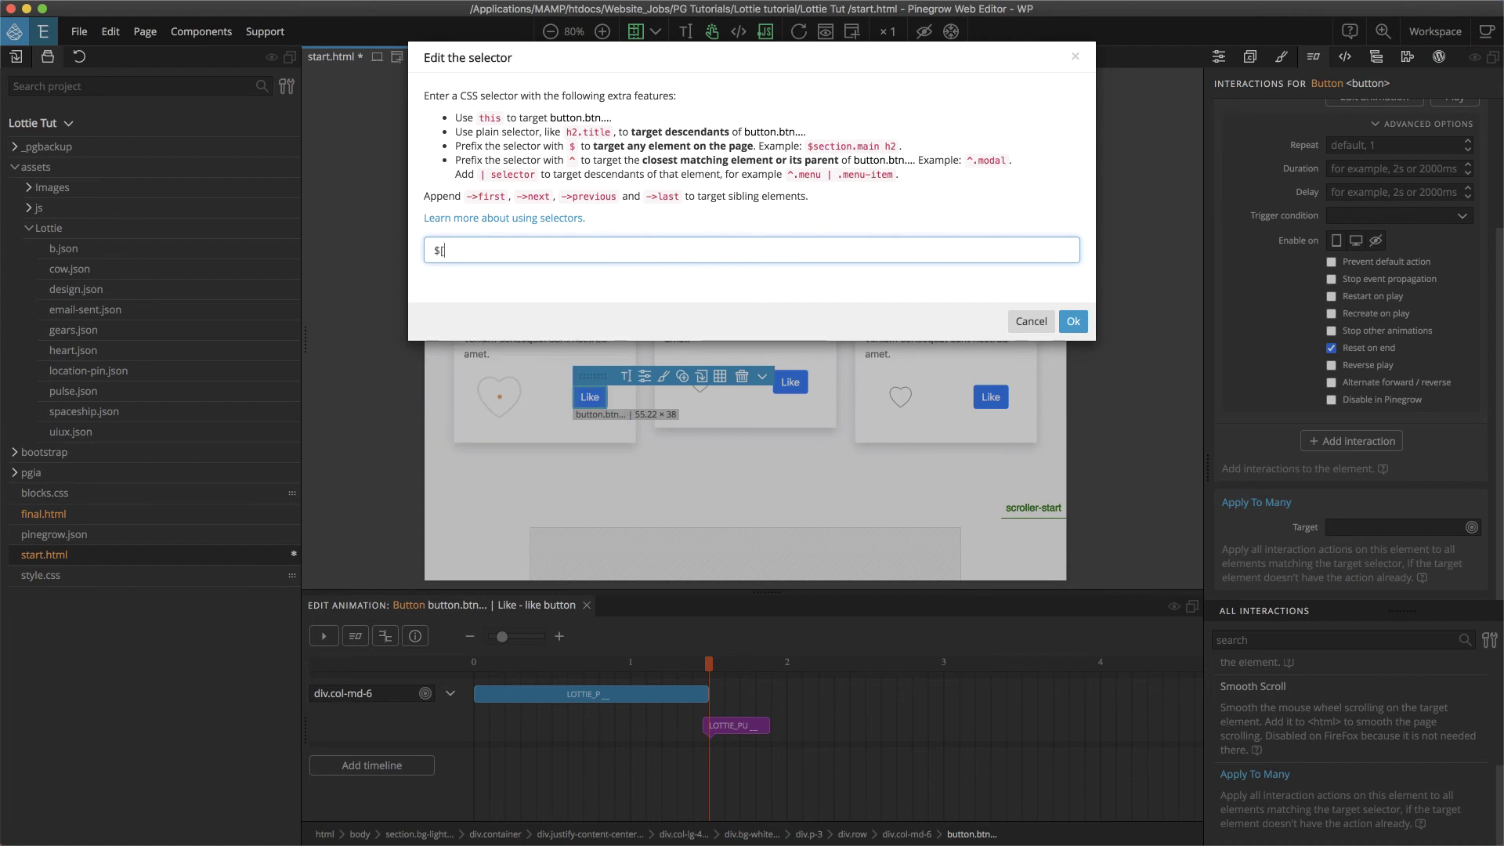
text(data-interaction="like"])
click(1072, 323)
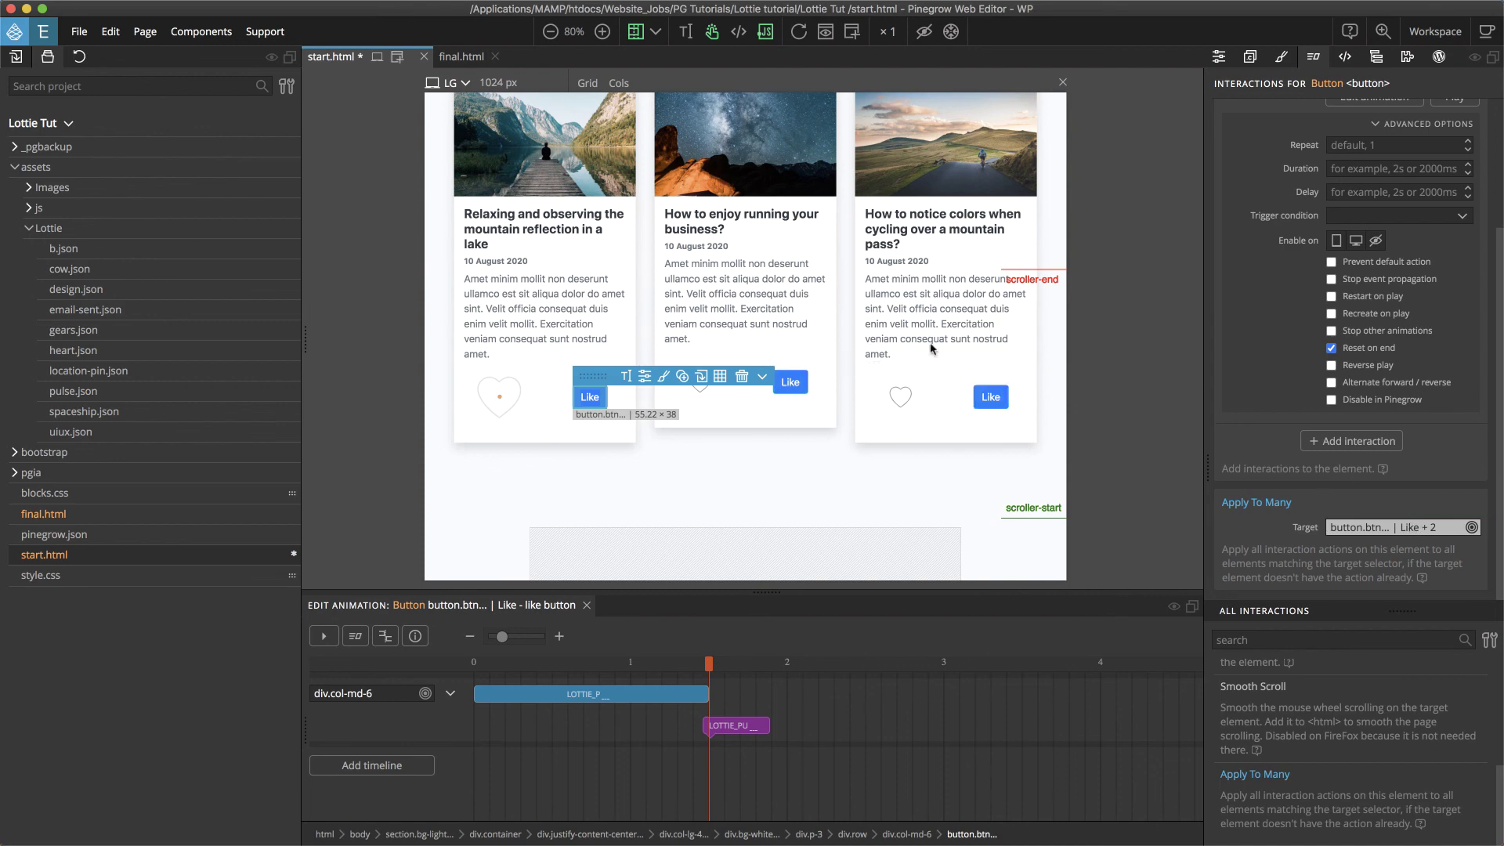
Reload the page and test the Like buttons on the third and second blog cards
click(998, 400)
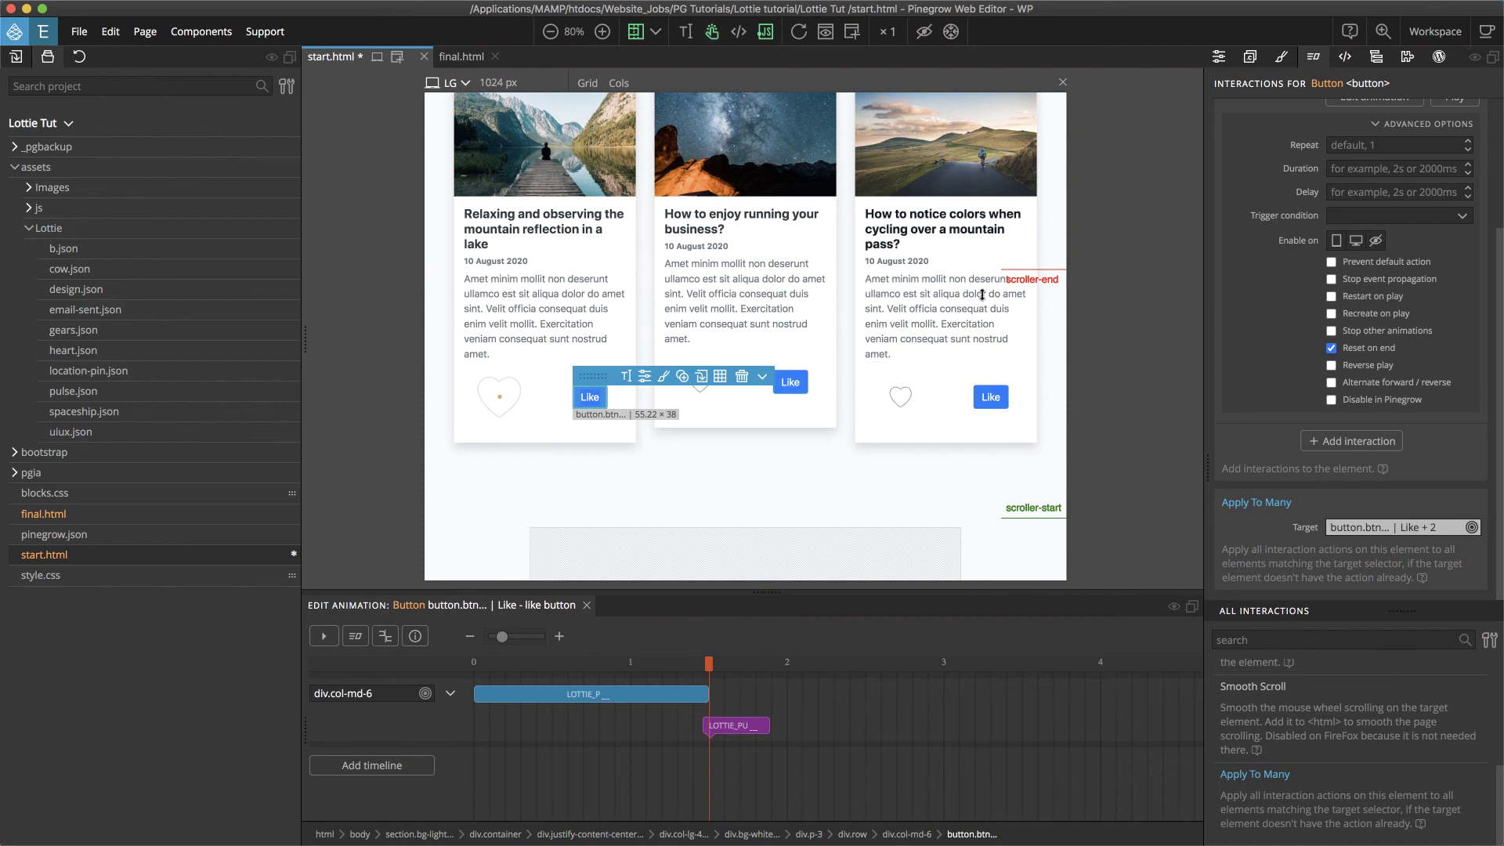
click(800, 32)
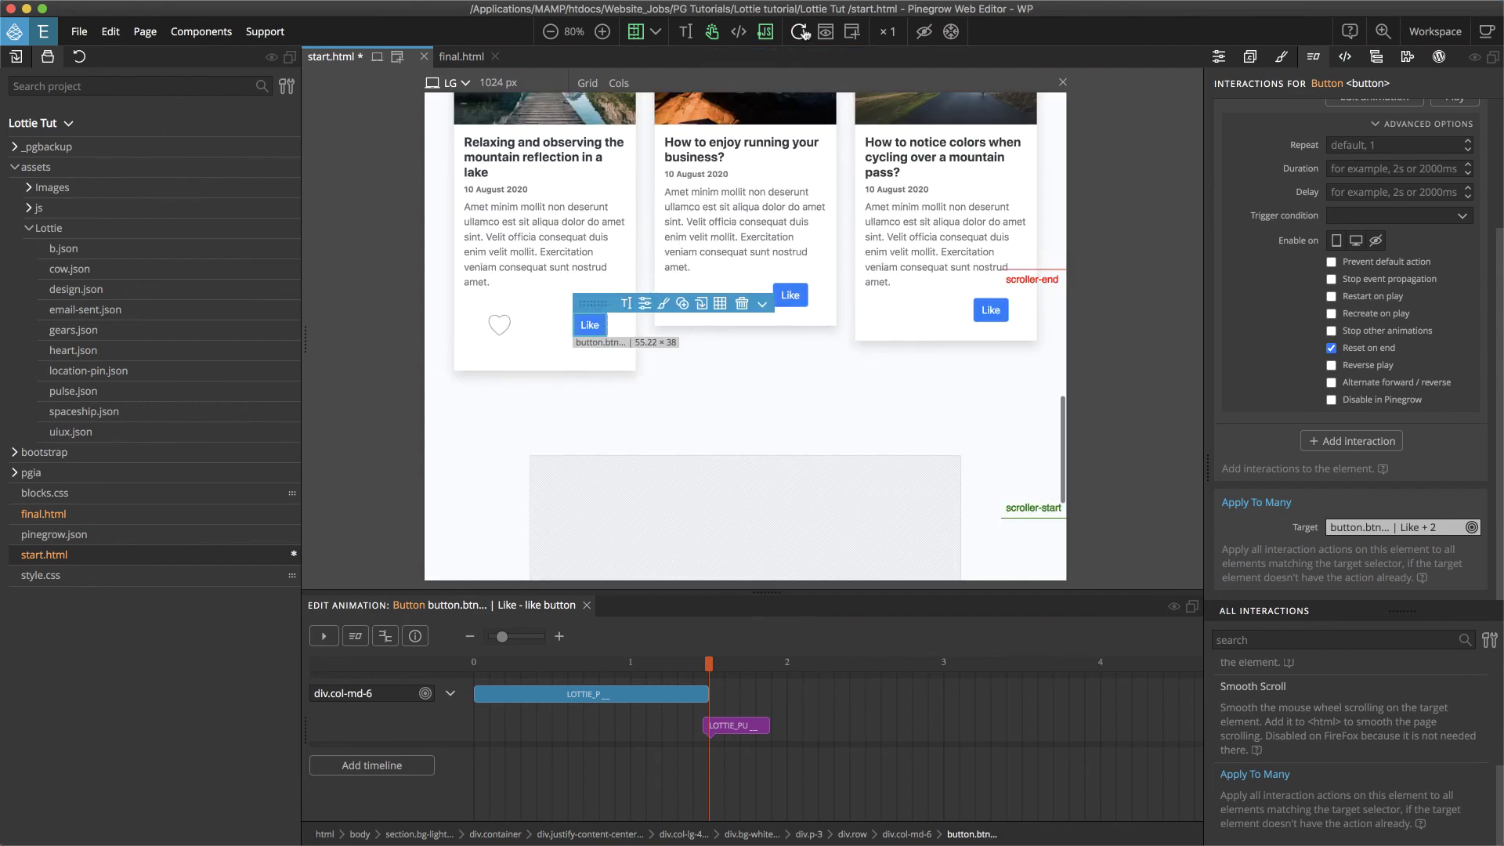
click(990, 324)
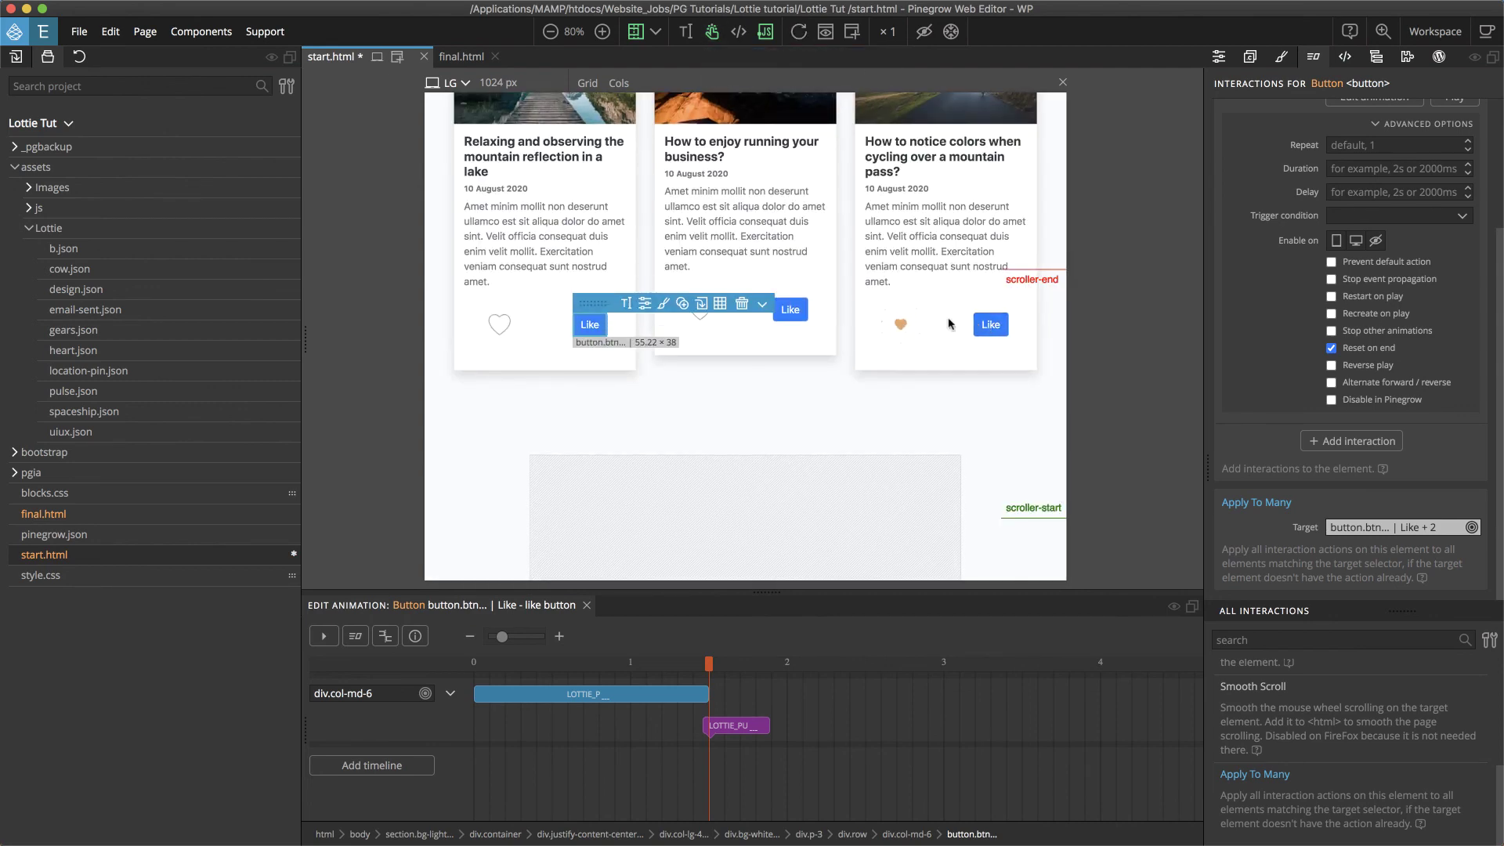
click(798, 310)
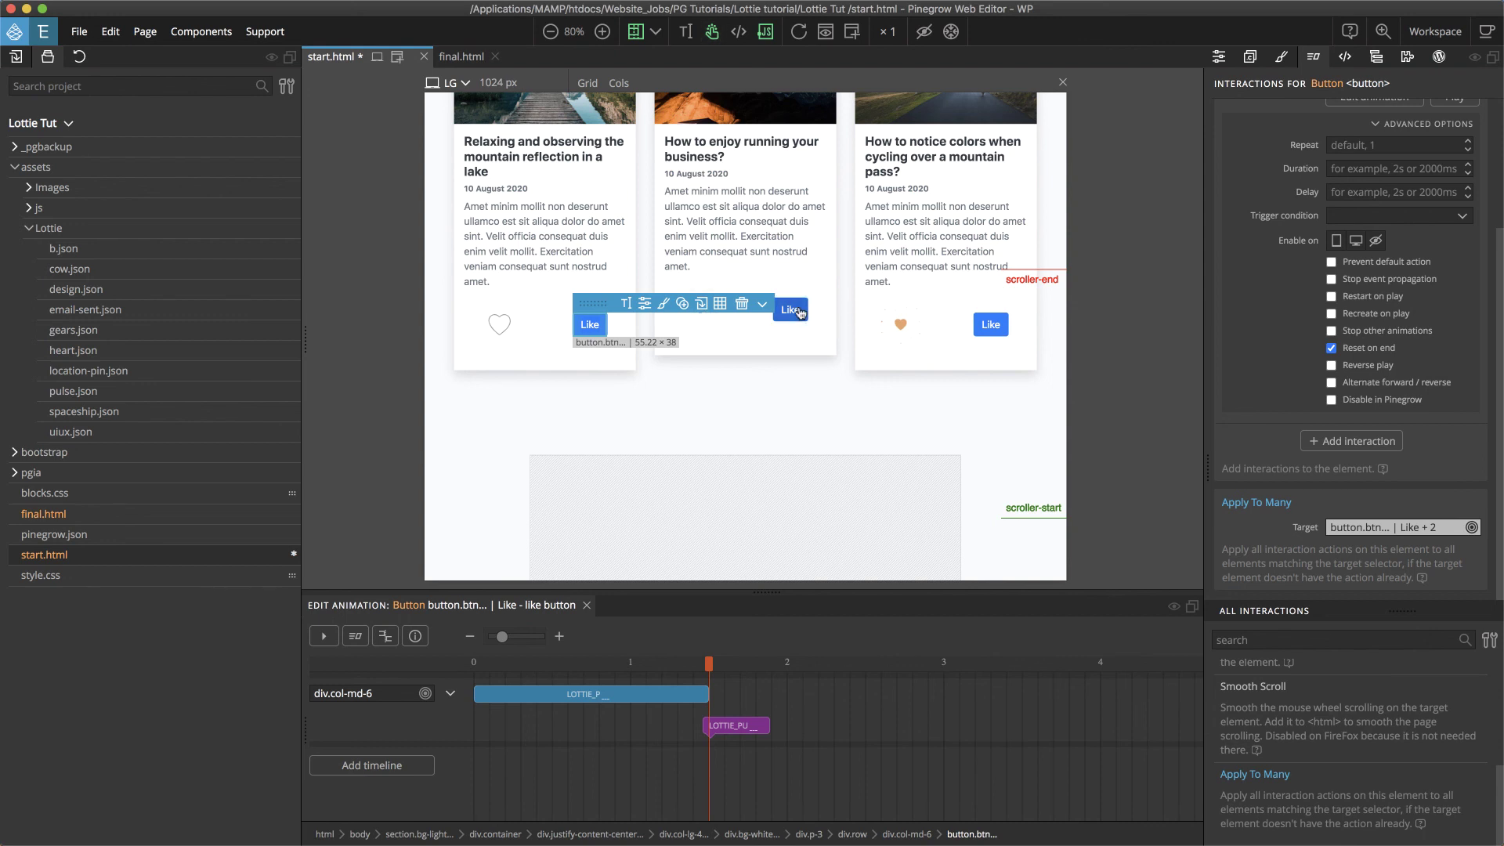